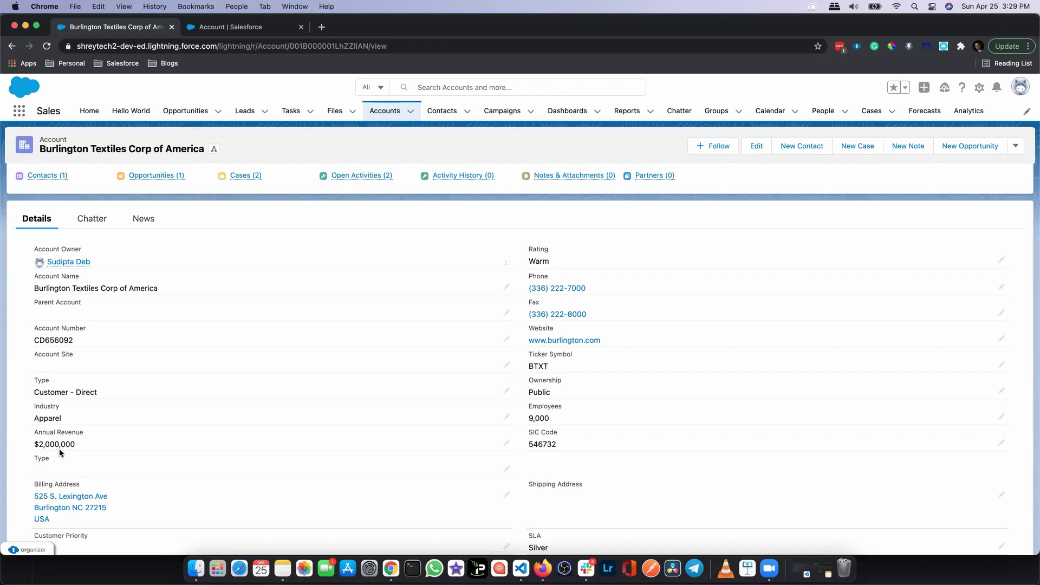
Examine the Account object's custom Type picklist field, including its definition details and picklist values
left_click(252, 28)
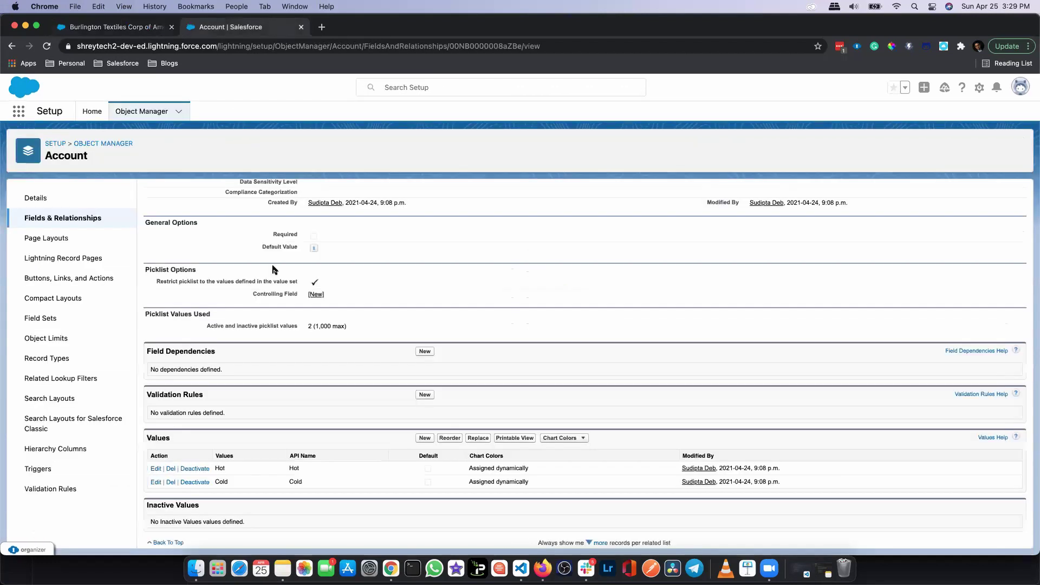
scroll(272, 271, "up", 5)
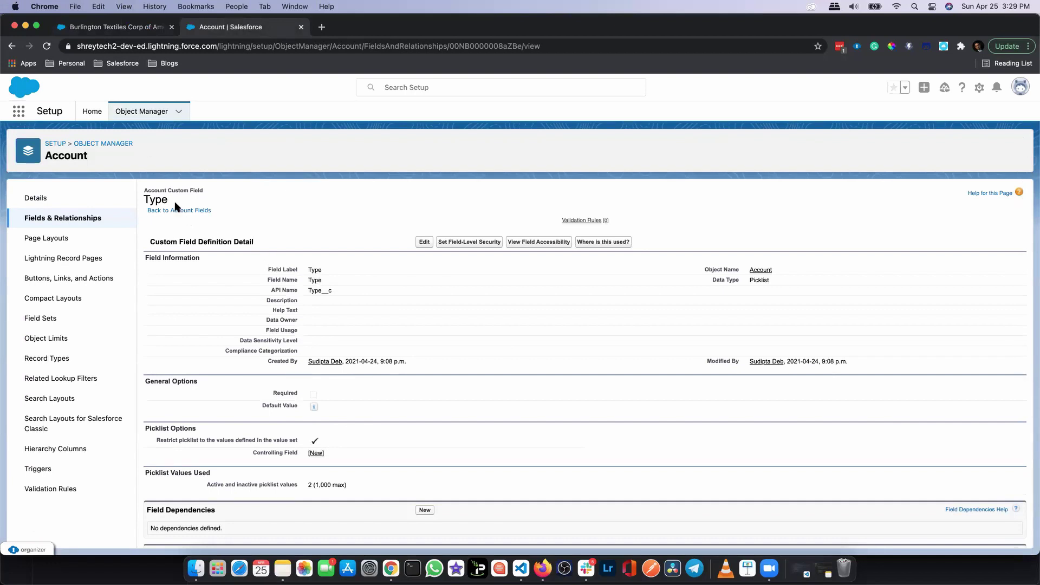
scroll(318, 271, "down", 6)
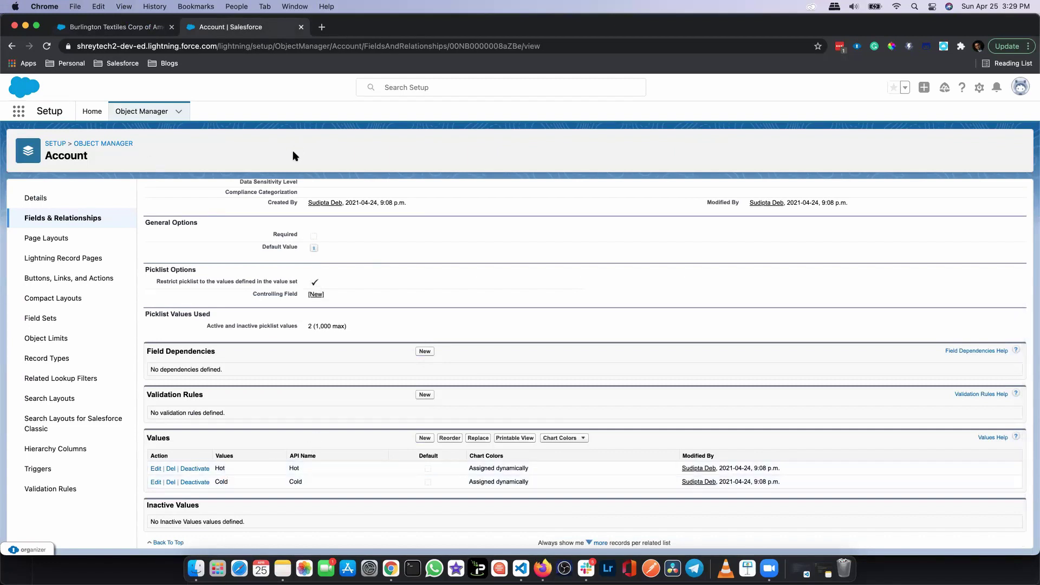
Open Salesforce Setup separately, search it for "flow" and open the Flows page under Process Automation
left_click(978, 89)
left_click(962, 124)
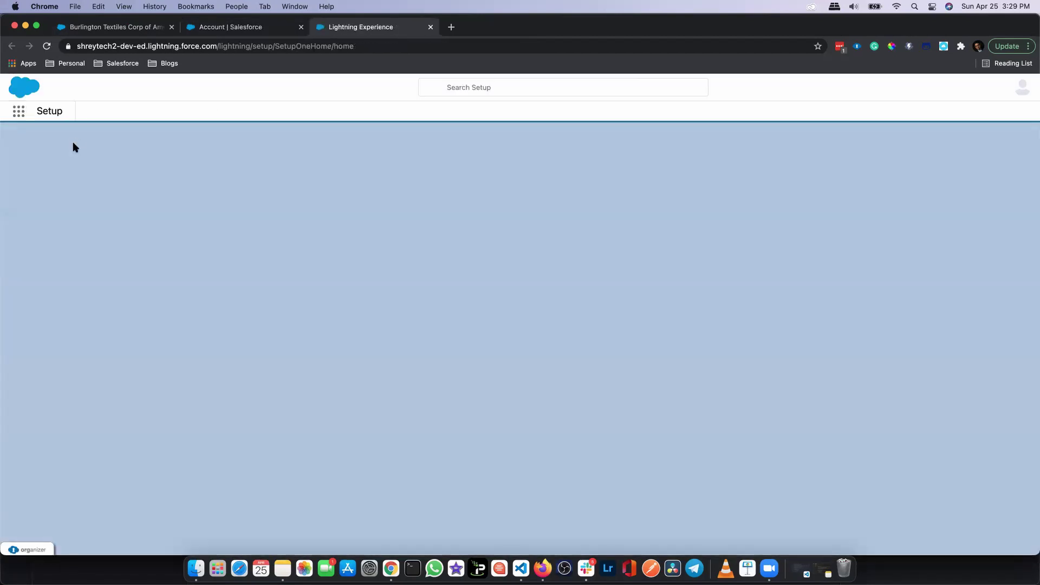
left_click(68, 140)
type("flow")
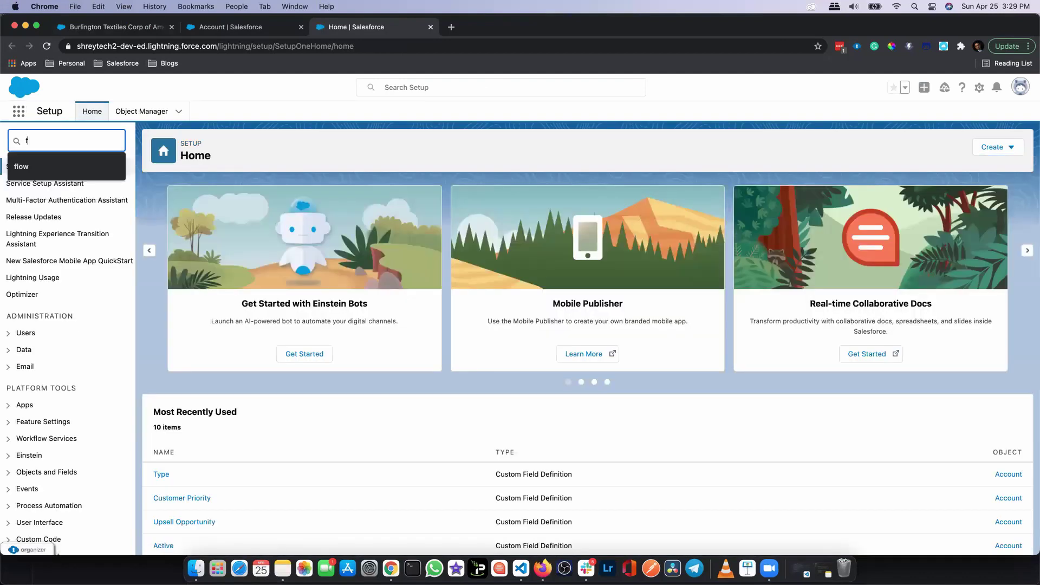
left_click(47, 295)
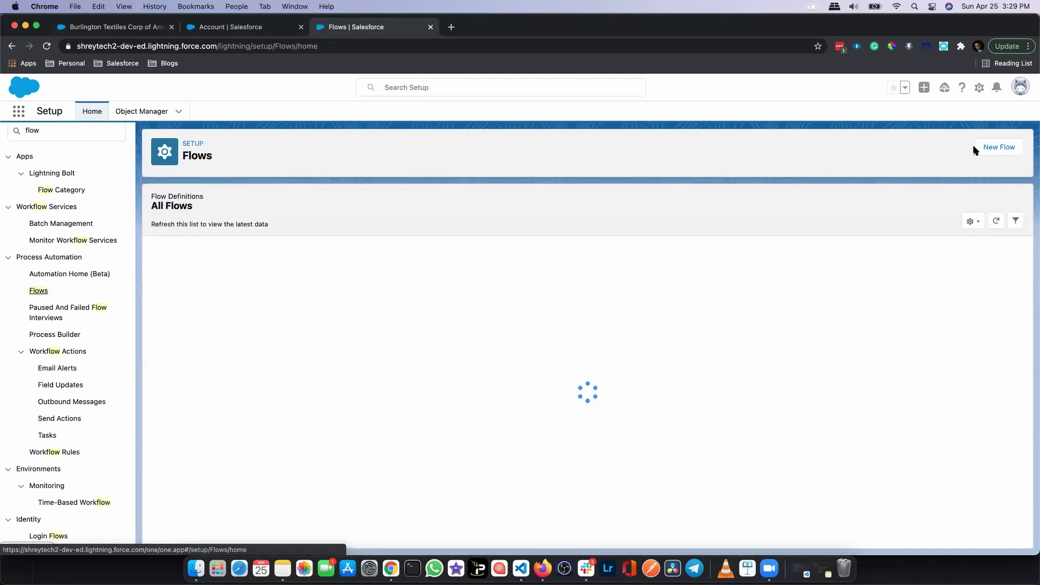
Create a new Record-Triggered Flow using the Freeform layout
left_click(987, 144)
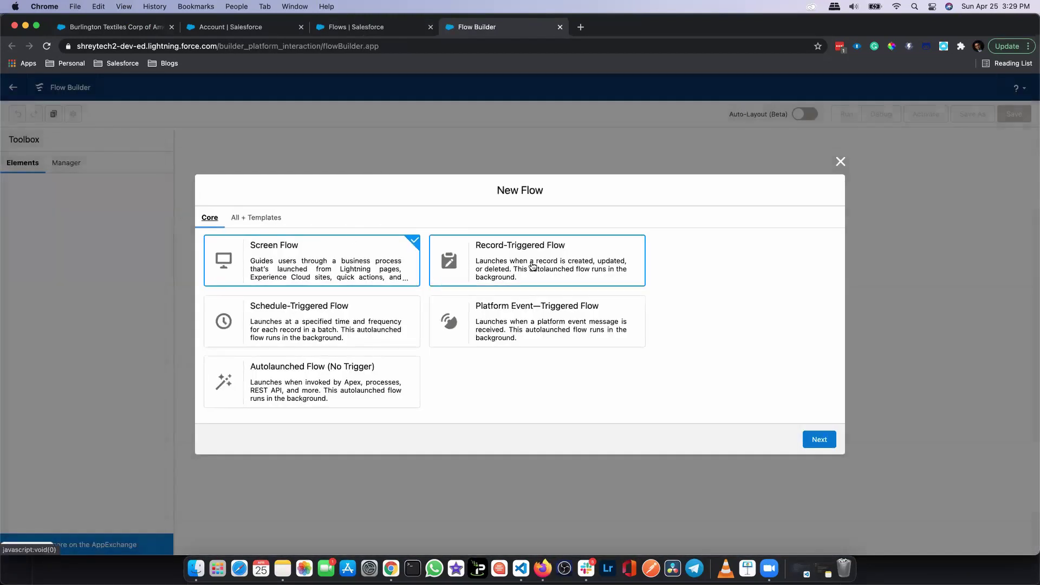
left_click(532, 266)
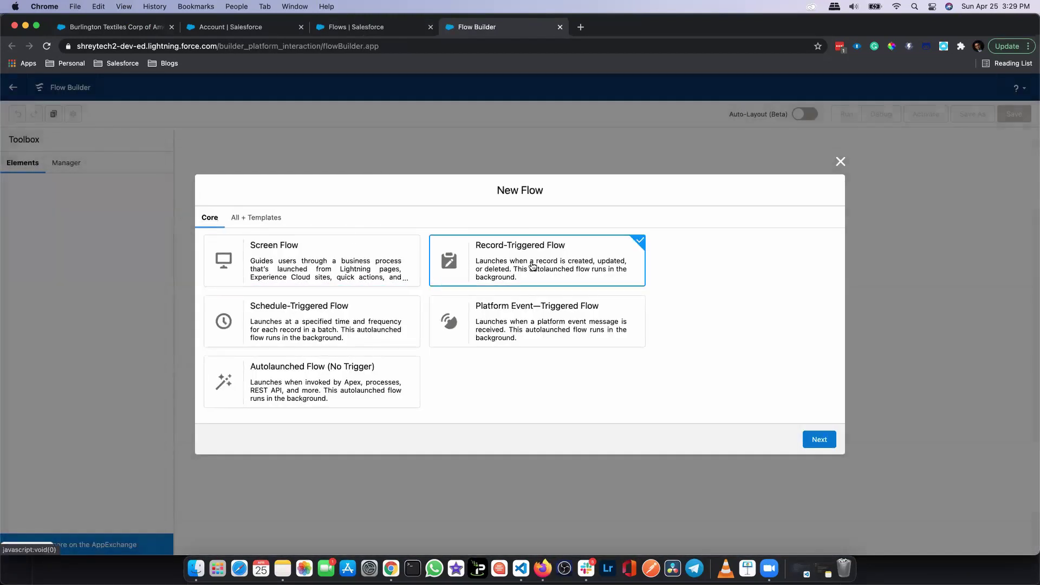
left_click(808, 439)
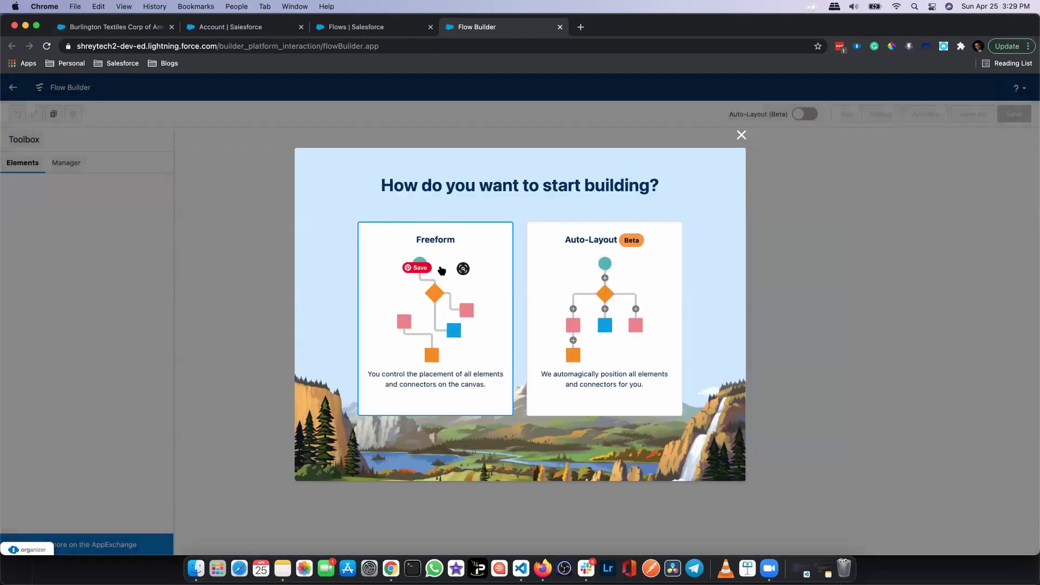
left_click(369, 248)
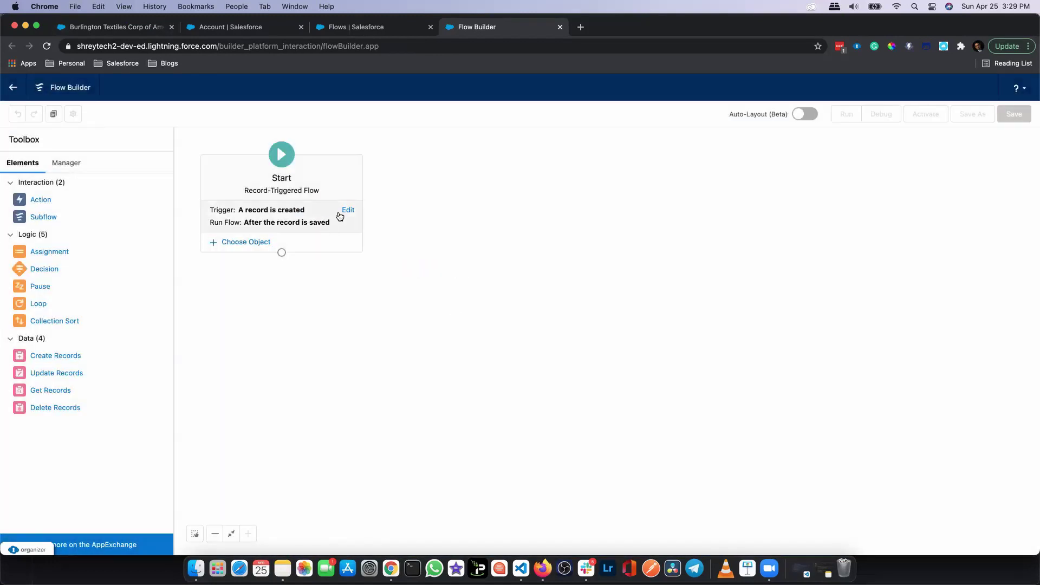
Set Account as the flow's triggering object with the condition requirements set to None
left_click(255, 242)
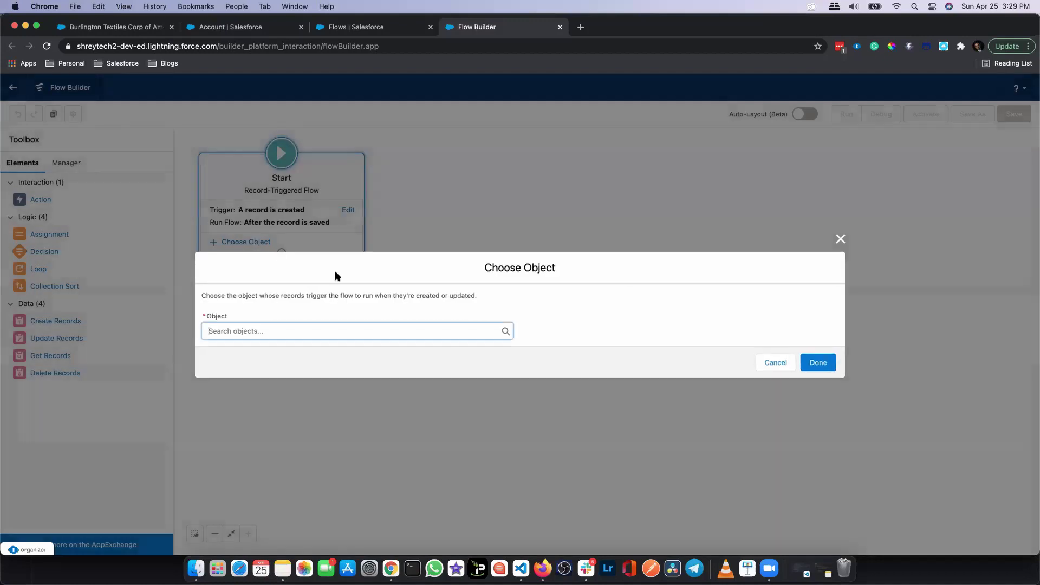
type("Acc")
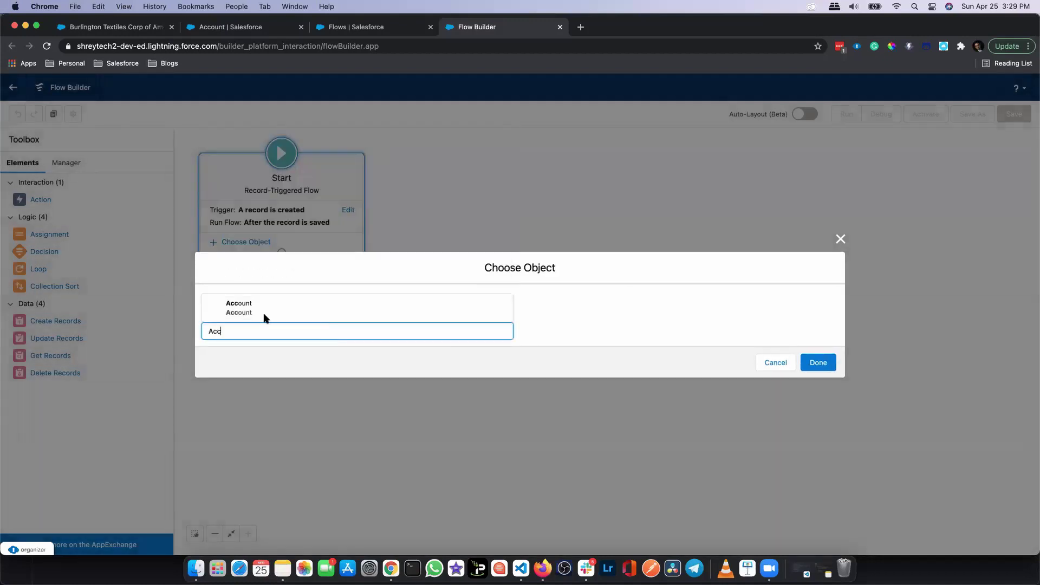
left_click(255, 309)
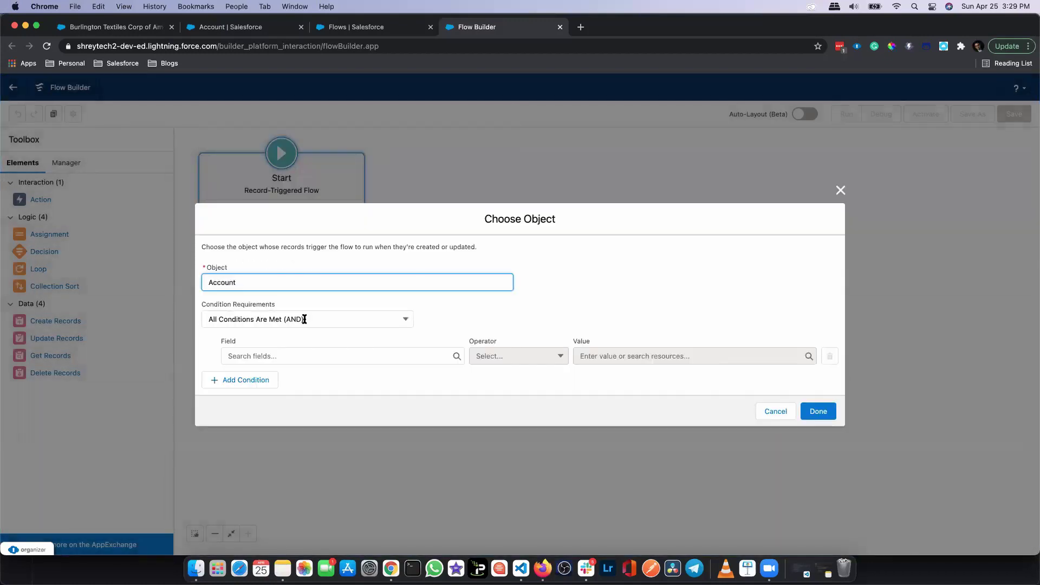
left_click(297, 318)
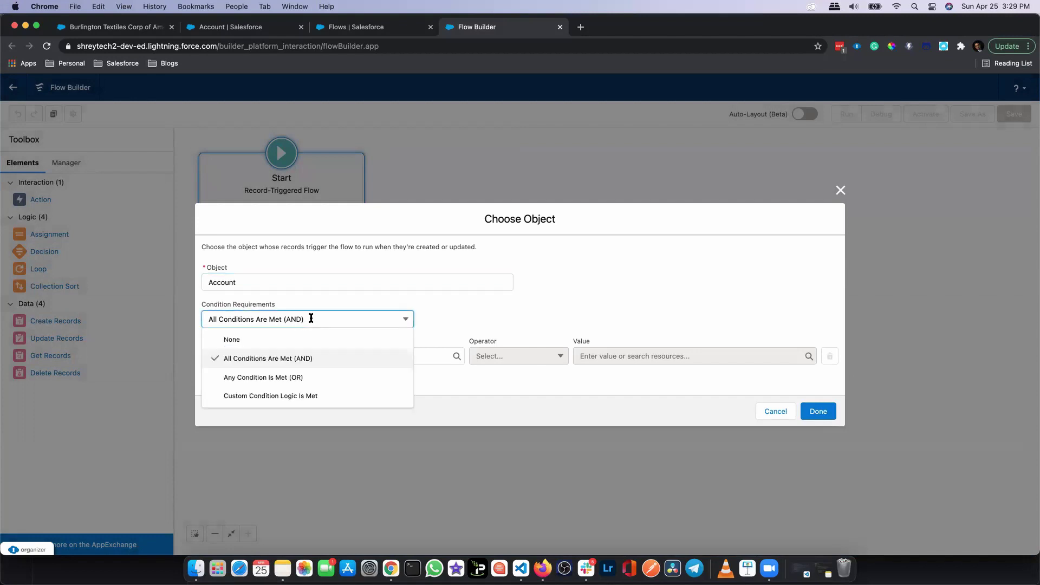
left_click(288, 340)
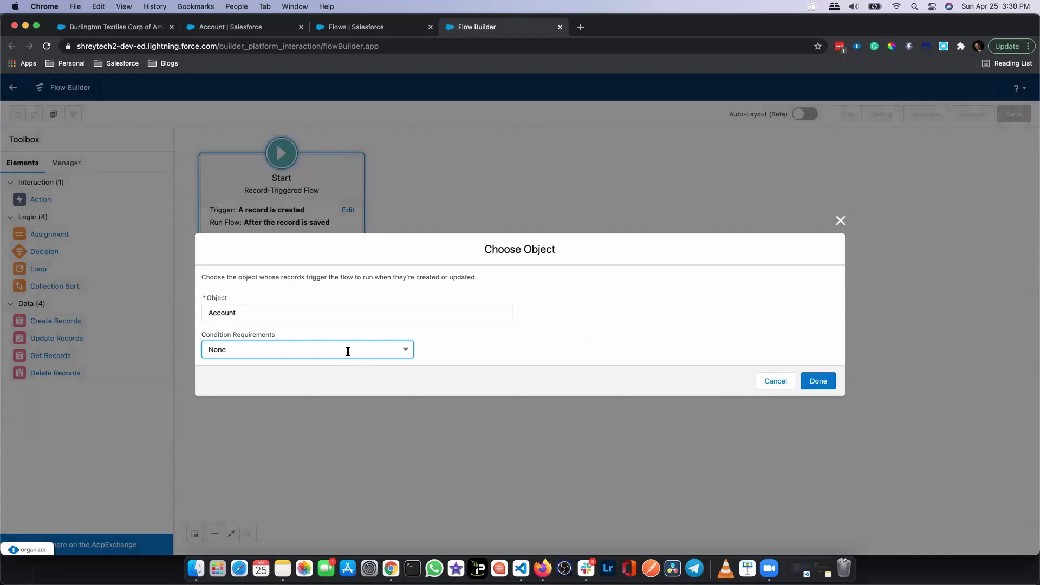
left_click(830, 385)
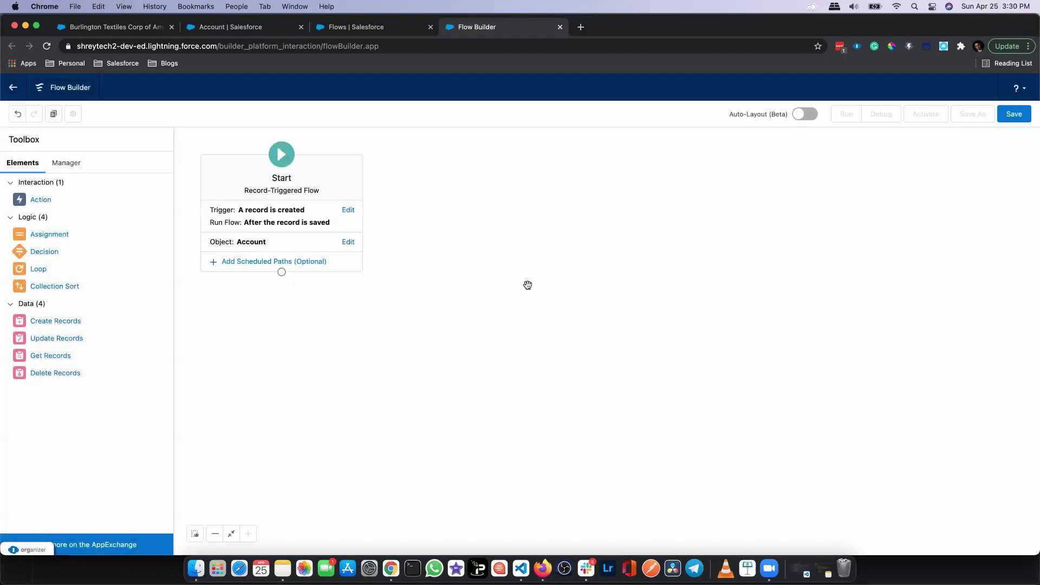
Configure the trigger to fire when a record is created or updated and run the flow before the record is saved
left_click(349, 212)
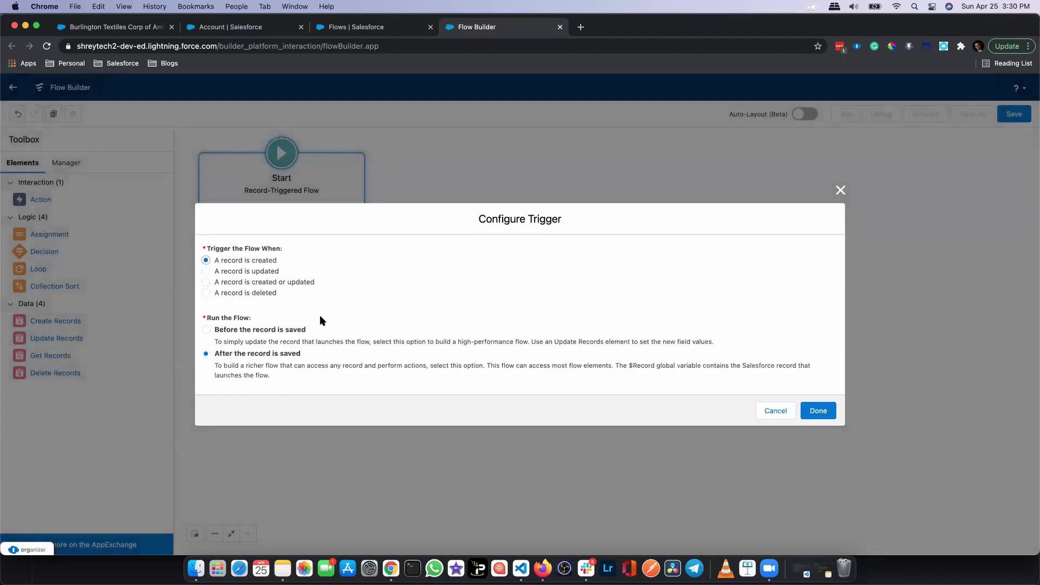
left_click(266, 283)
left_click(260, 332)
left_click(819, 412)
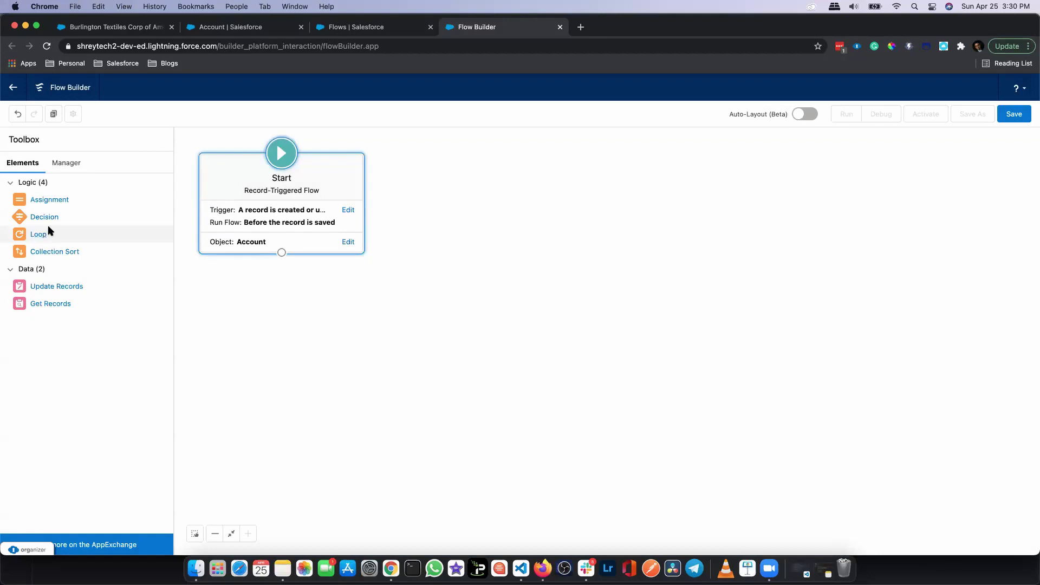
Add a Decision element below the Start element and label it Annual Revenue Check
left_click_drag(47, 216, 270, 324)
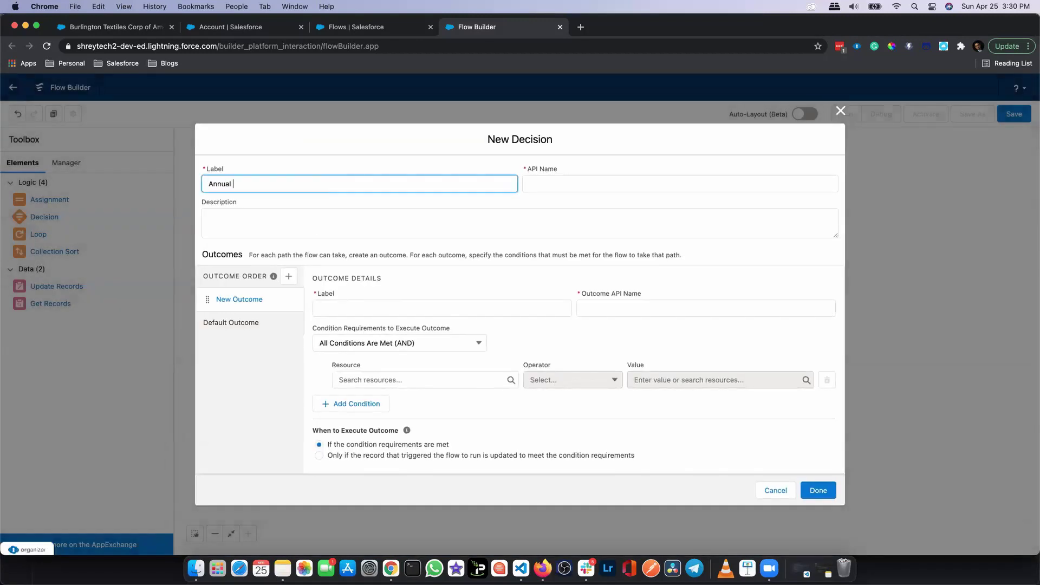
type("Annual Revenuw")
key("Tab")
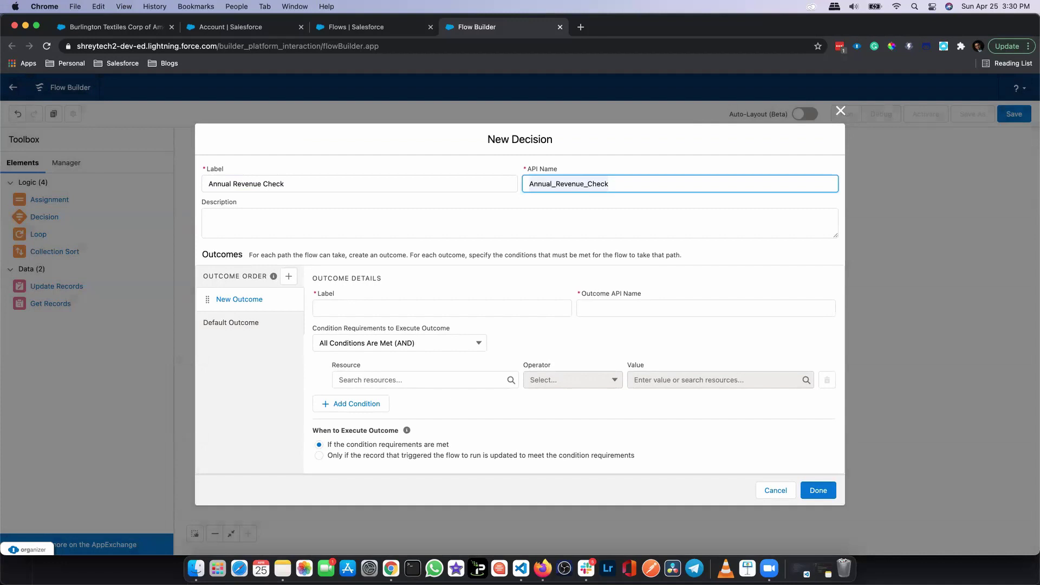
Label the decision's first outcome Hot and open the resource selection of its condition
left_click(345, 309)
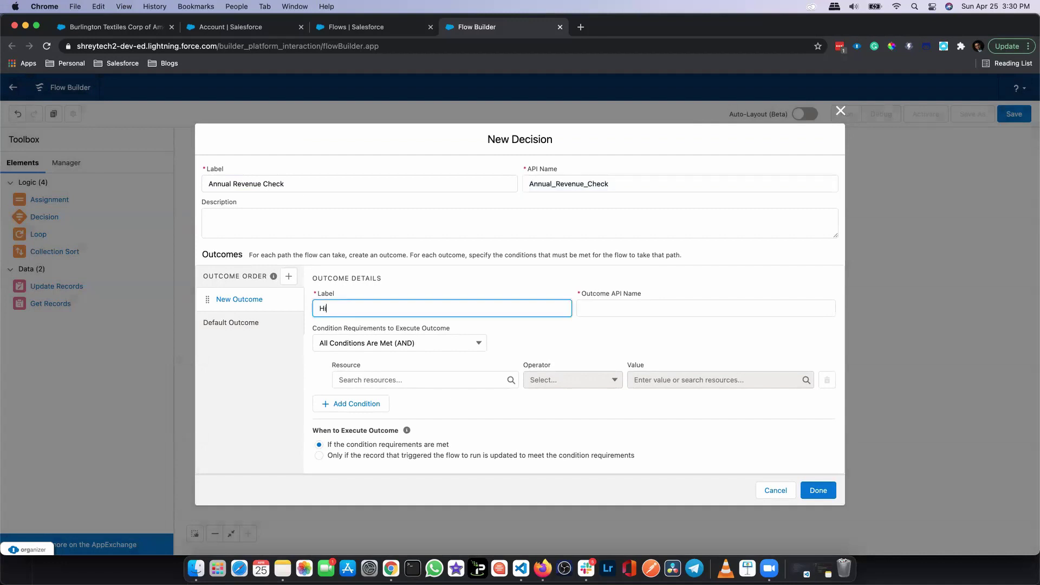
type("Hot")
left_click(371, 380)
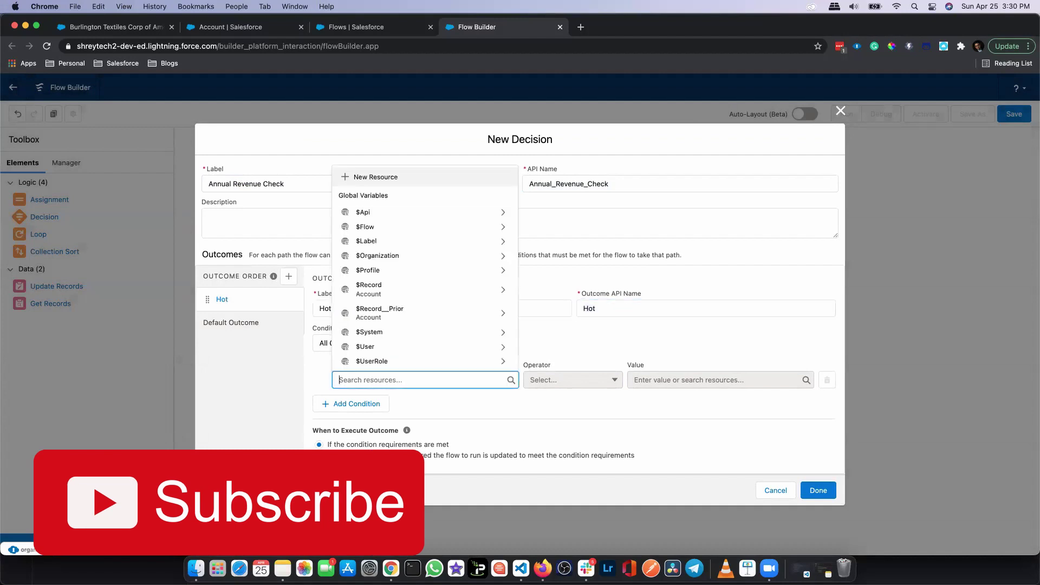
type("ann")
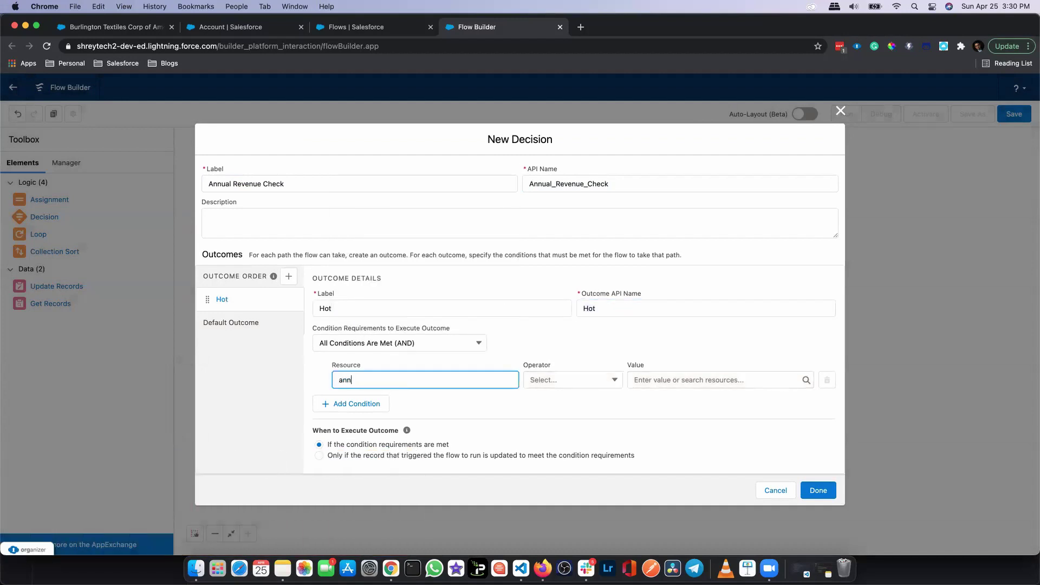
type("ua")
key("BackSpace")
key("BackSpace")
key("BackSpace")
key("BackSpace")
key("BackSpace")
Set the Hot outcome's condition to $Record > Annual Revenue, Greater Than or Equal, 1000000
type("rec")
left_click(372, 424)
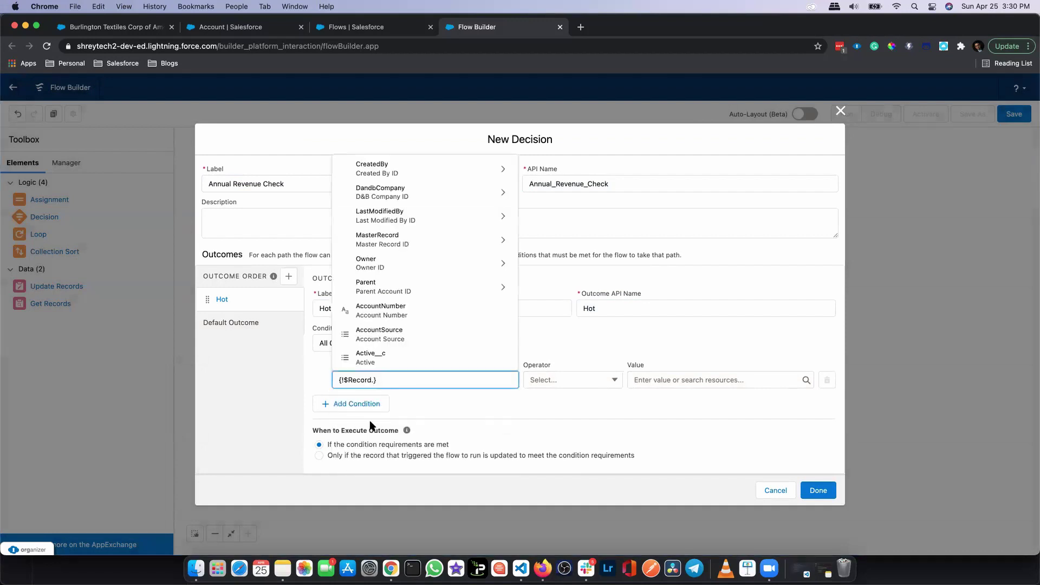
type("ann")
left_click(401, 362)
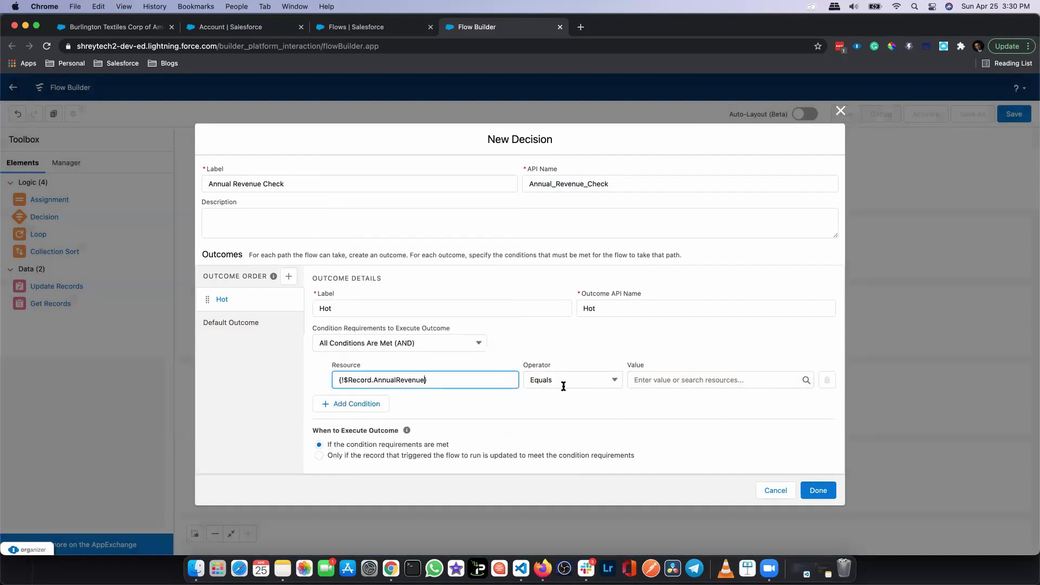
left_click(566, 381)
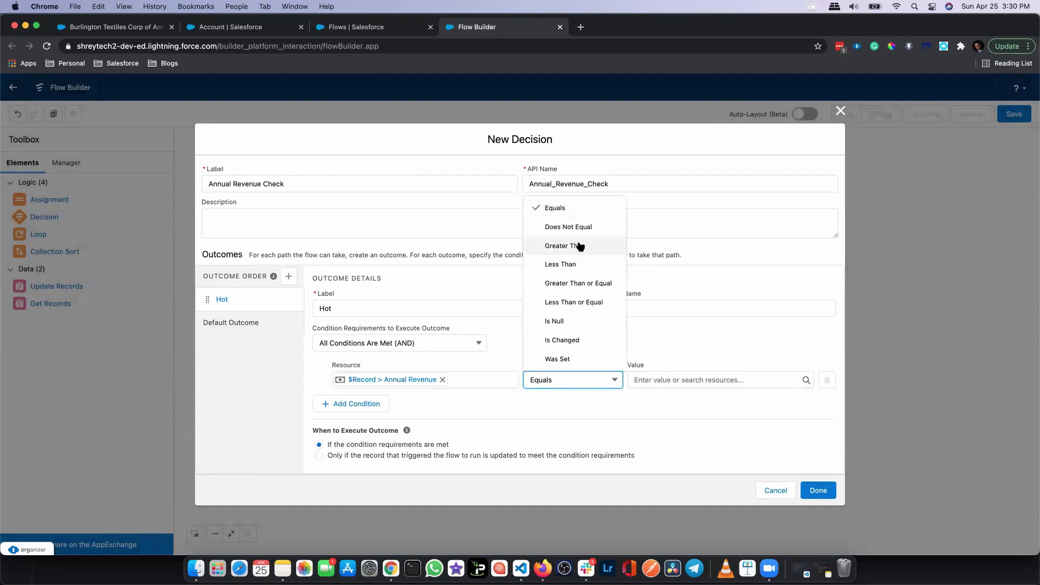
left_click(579, 282)
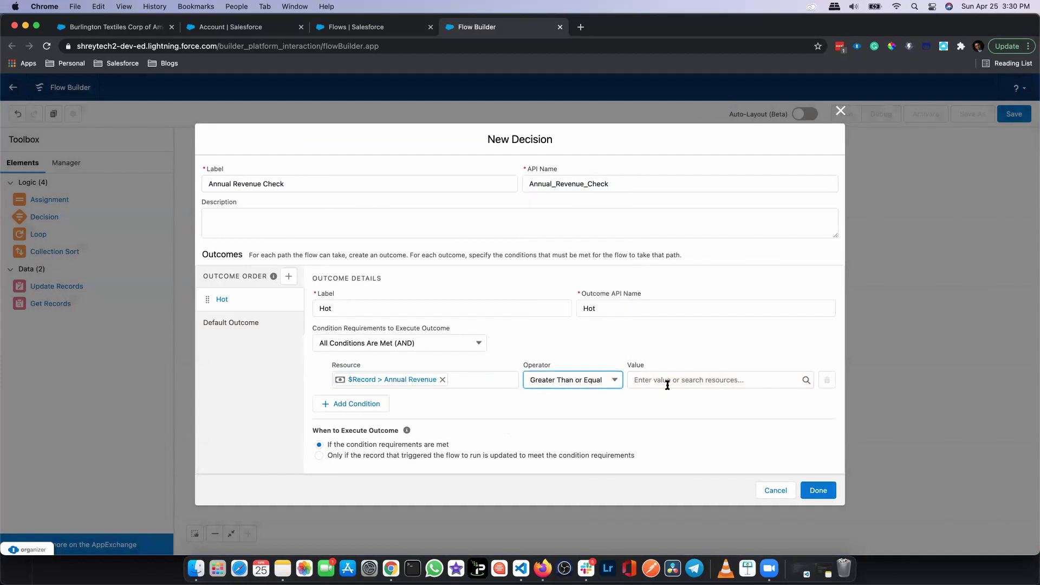
left_click(649, 382)
type("1000000")
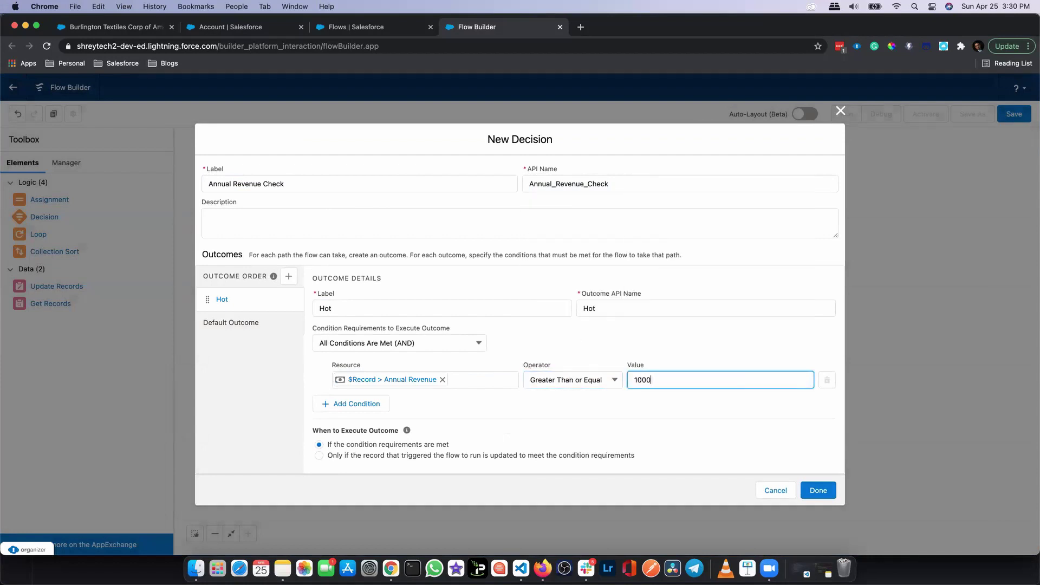
Add a second outcome labelled Cold and choose $Record > Annual Revenue as its condition's resource
left_click(289, 276)
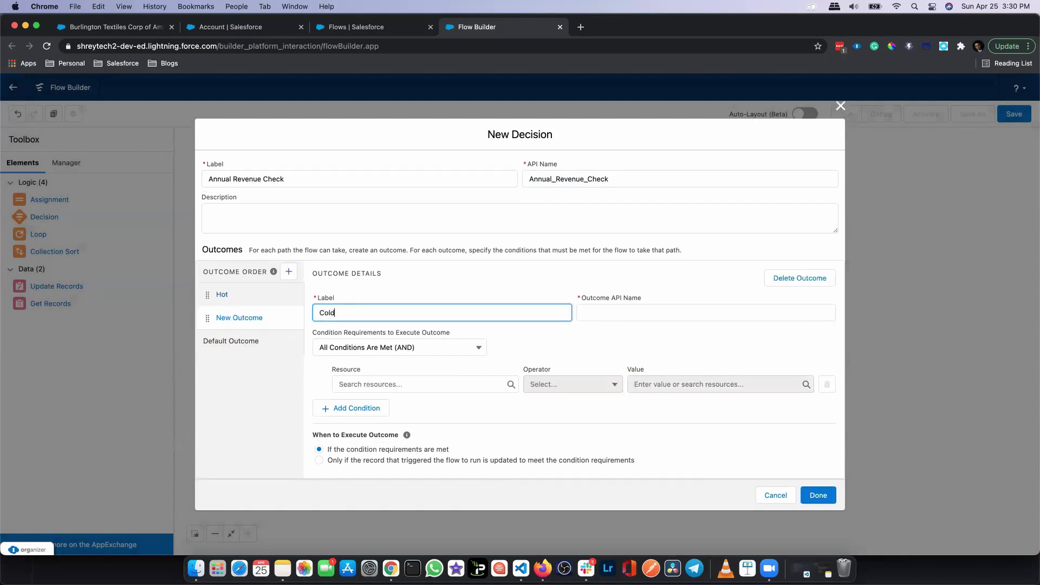
left_click(427, 383)
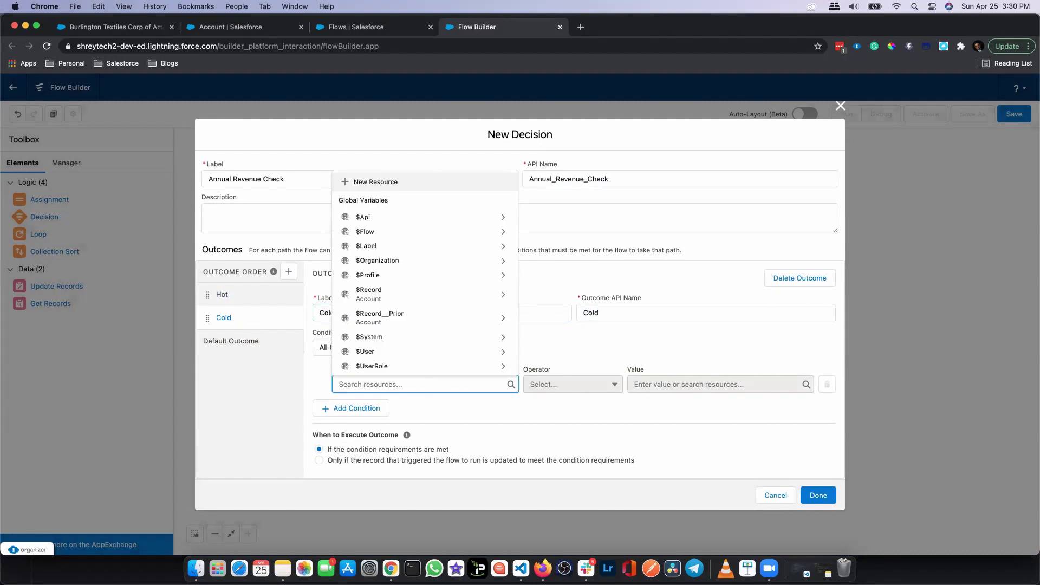
type("rec")
left_click(431, 342)
type("a")
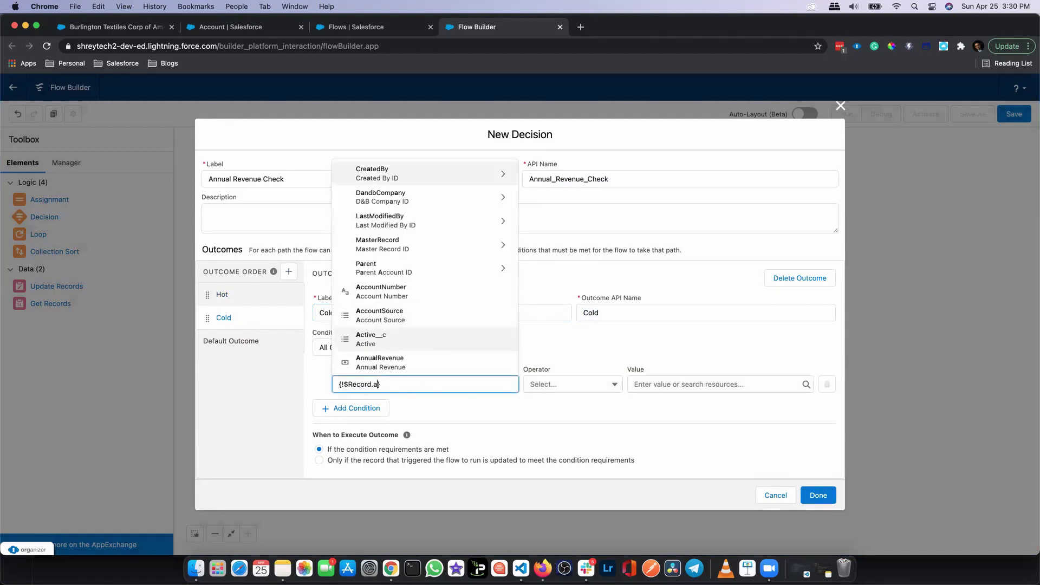
type("nn")
left_click(437, 361)
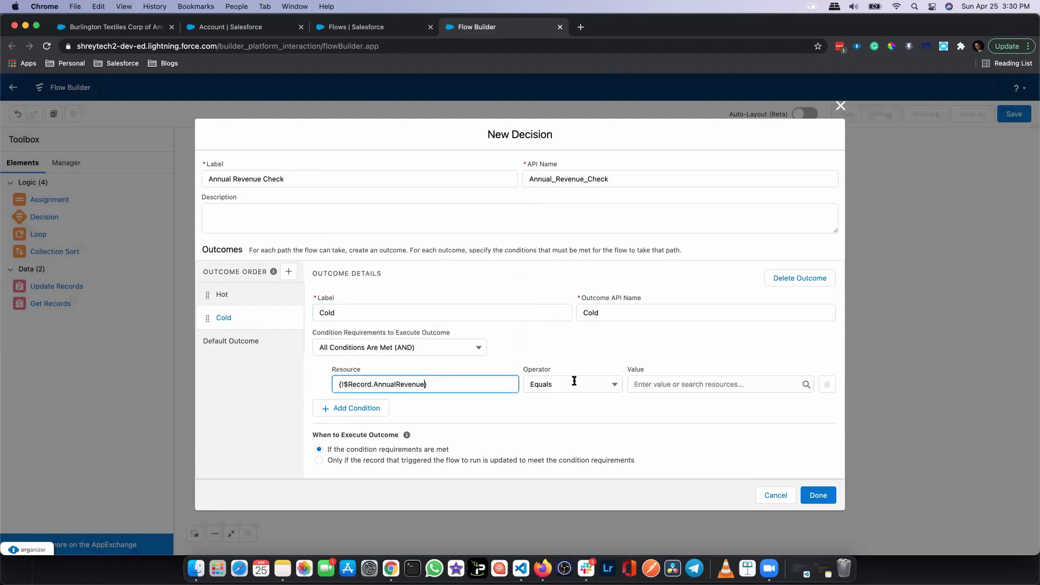
Set the Cold outcome's condition operator to Less Than and its value to 1000000
left_click(575, 382)
left_click(578, 270)
left_click(652, 381)
type("1000000")
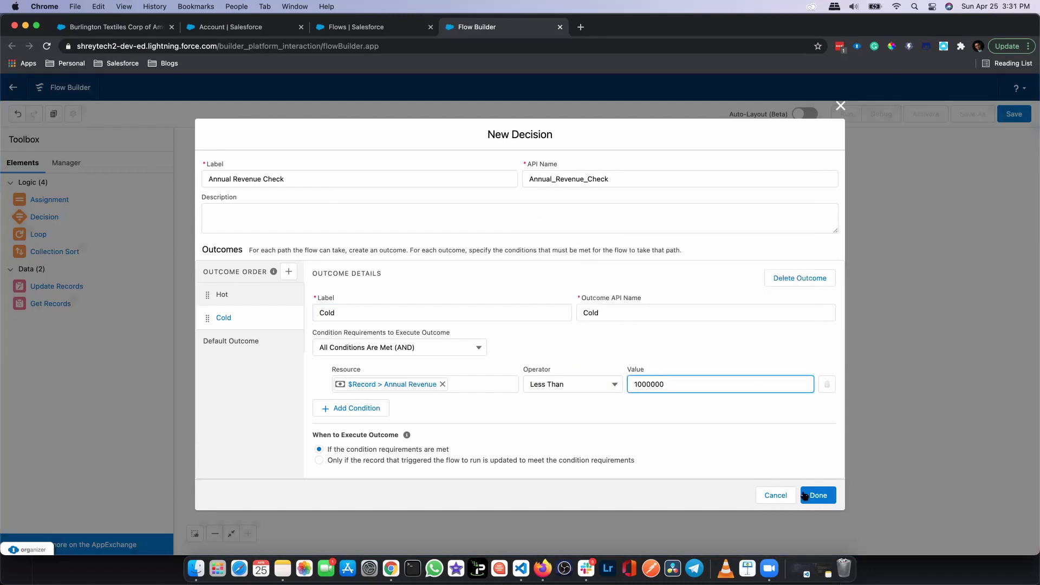
Finish the Annual Revenue Check decision and connect the Start element to it
left_click(817, 495)
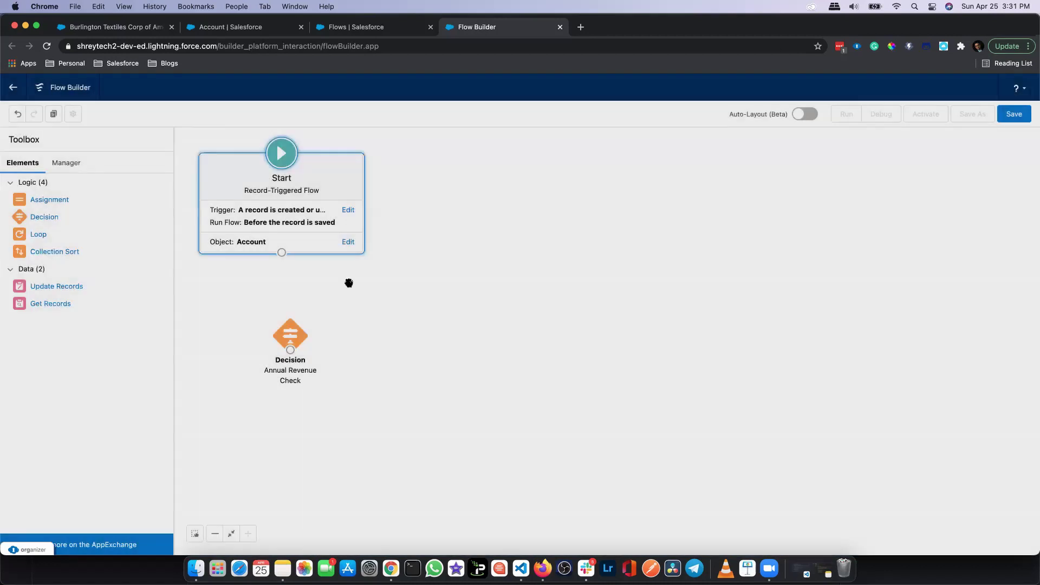
left_click_drag(283, 253, 287, 332)
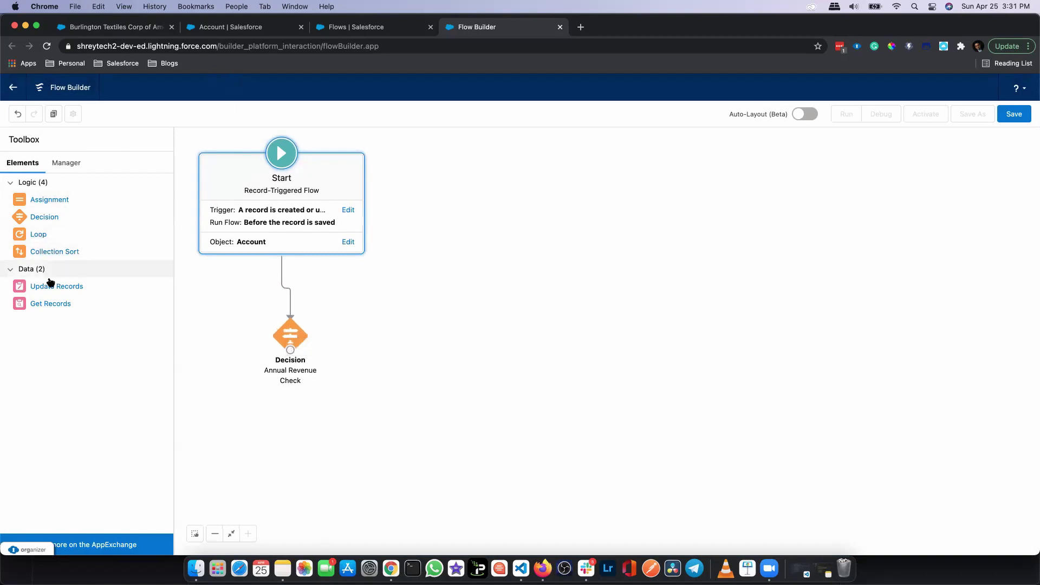
Add an Assignment element labelled Make Account Hot to the flow beside the decision
left_click_drag(55, 288, 409, 309)
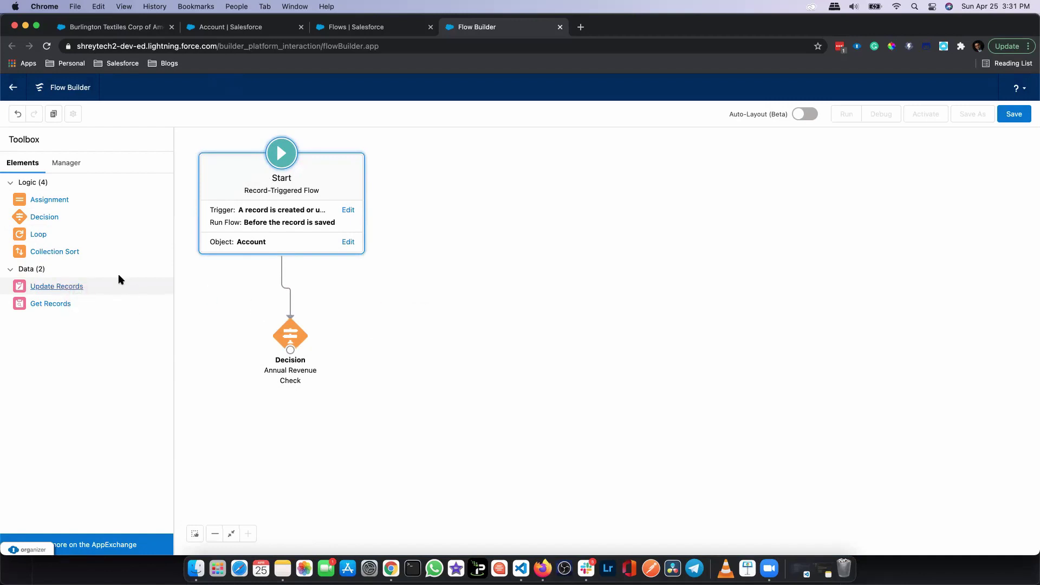
left_click_drag(50, 202, 442, 319)
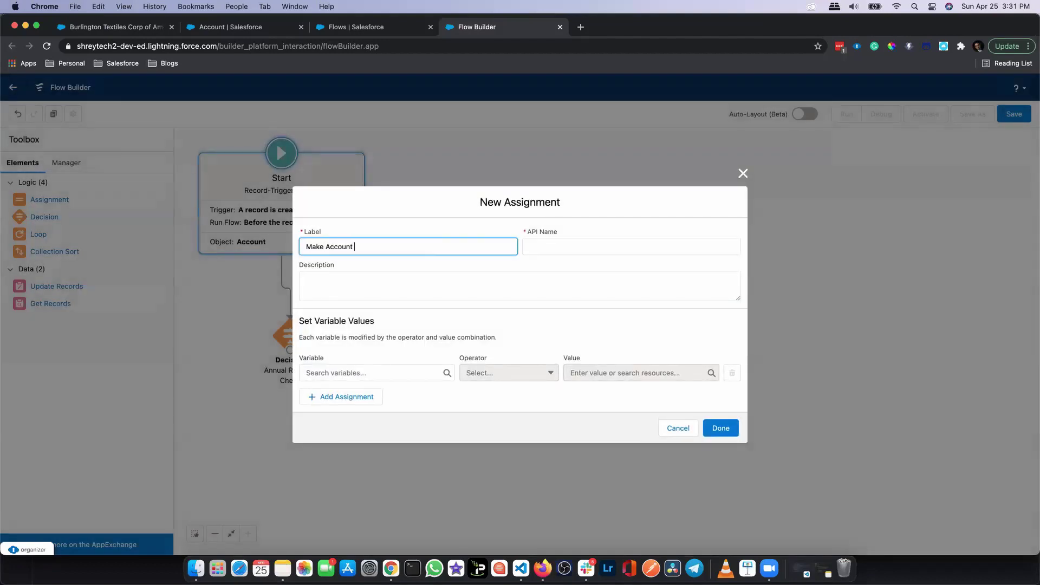
key("Tab")
Assign the custom field $Record > Type the picklist value Hot with the Equals operator and finish the assignment
left_click(388, 372)
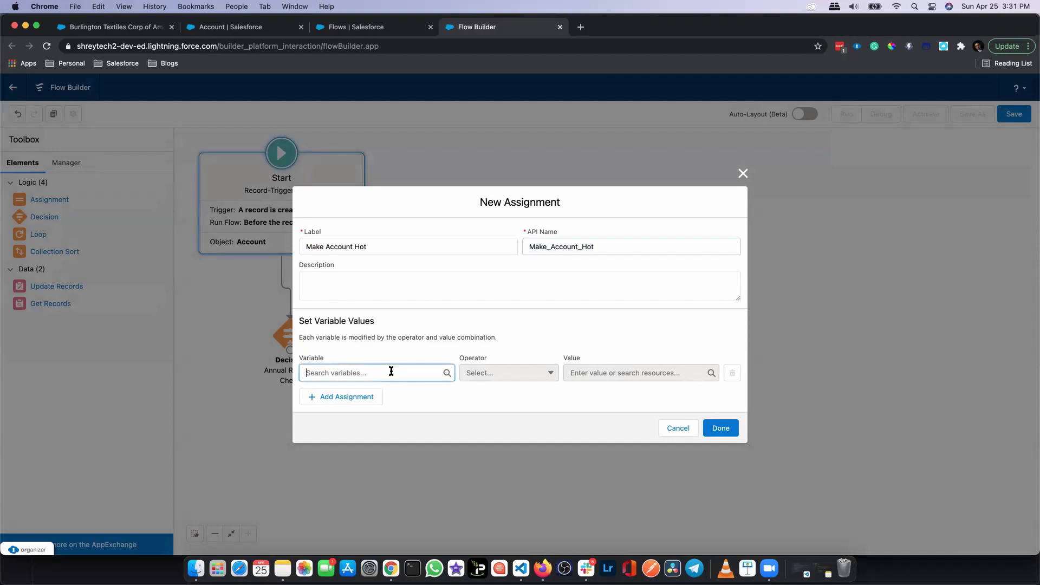
type("rec")
left_click(383, 419)
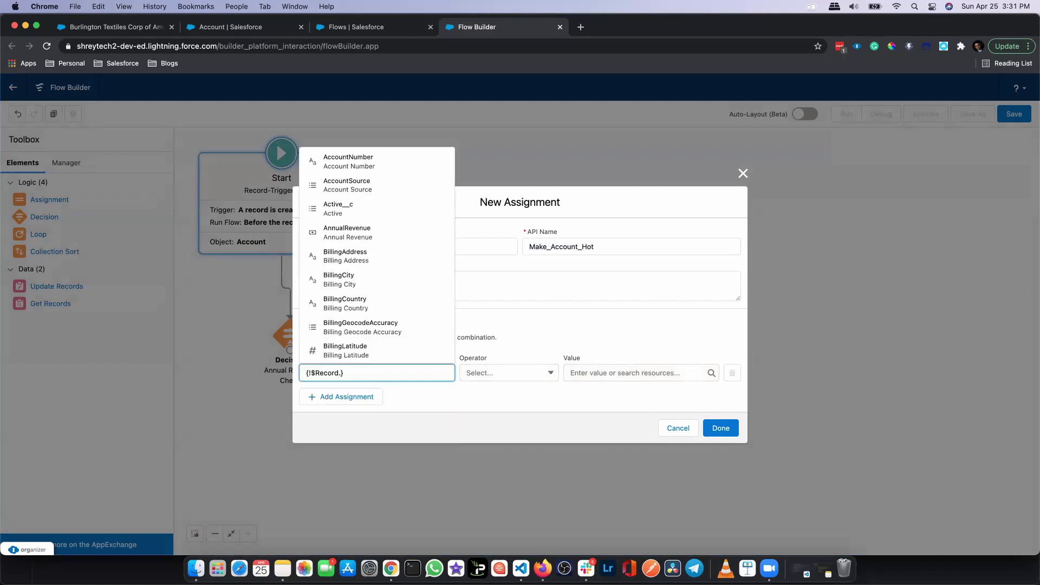
type("ty")
left_click(386, 334)
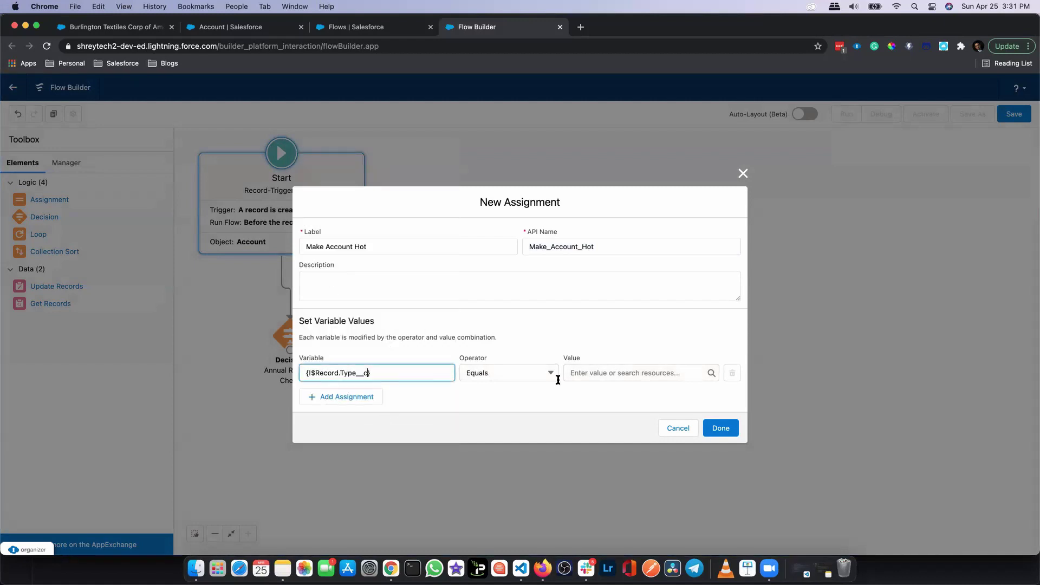
left_click(594, 373)
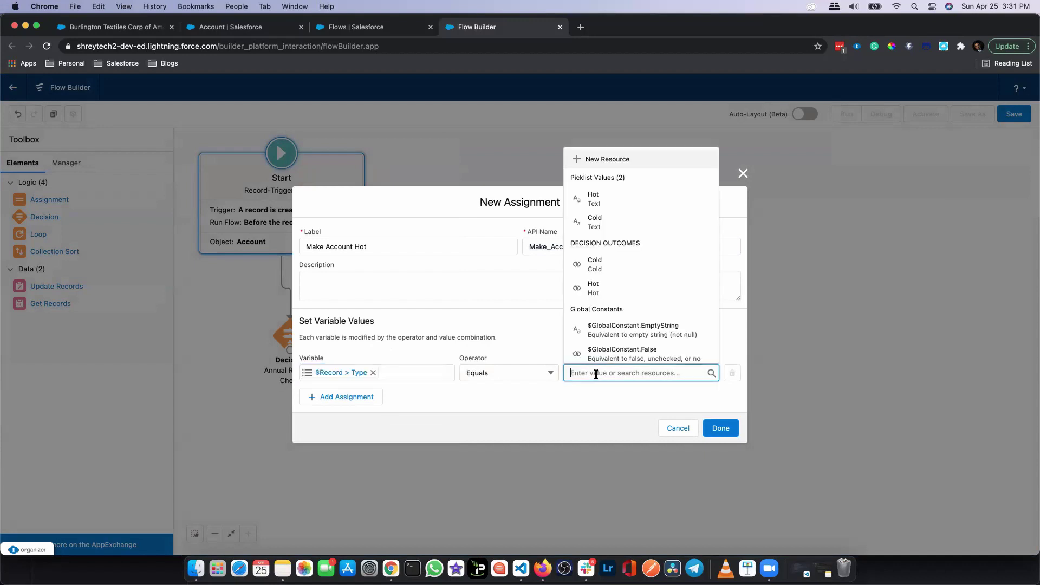
left_click(620, 195)
left_click(722, 428)
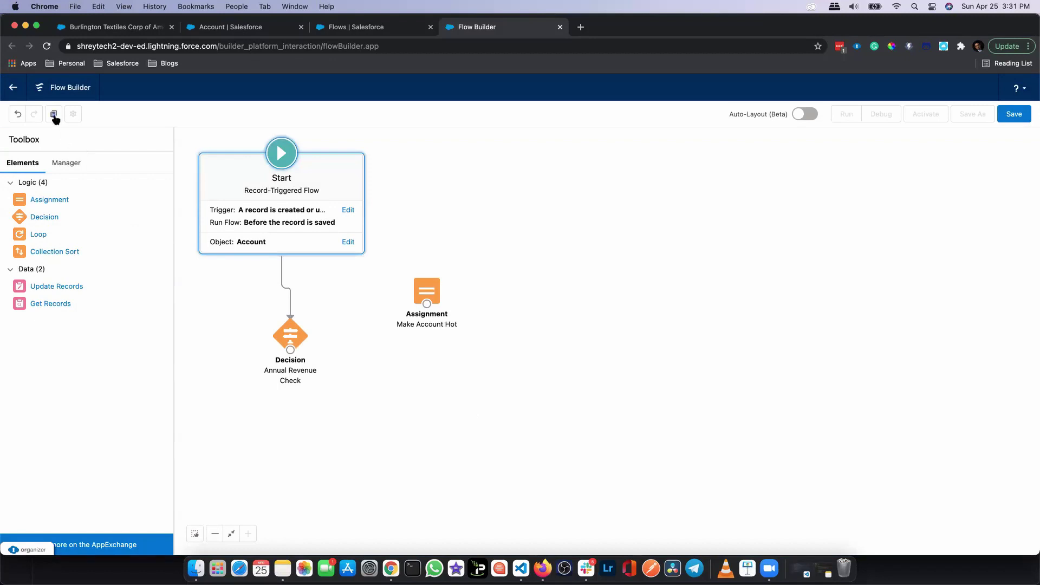
Add a second Assignment element labelled Make Account Cold below Make Account Hot
left_click_drag(65, 200, 405, 395)
type("Make Account")
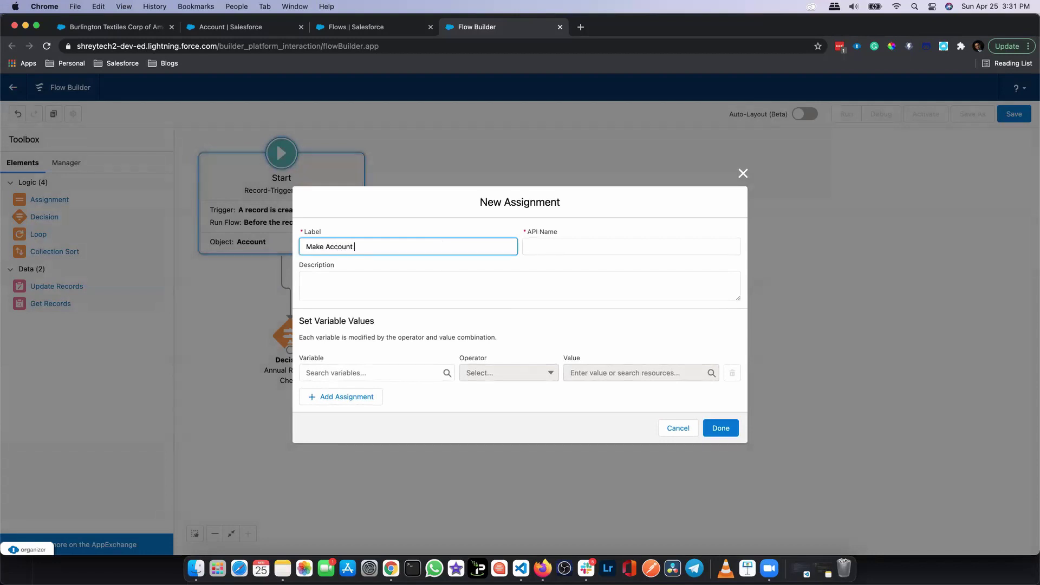
type(" Cold")
key("Tab")
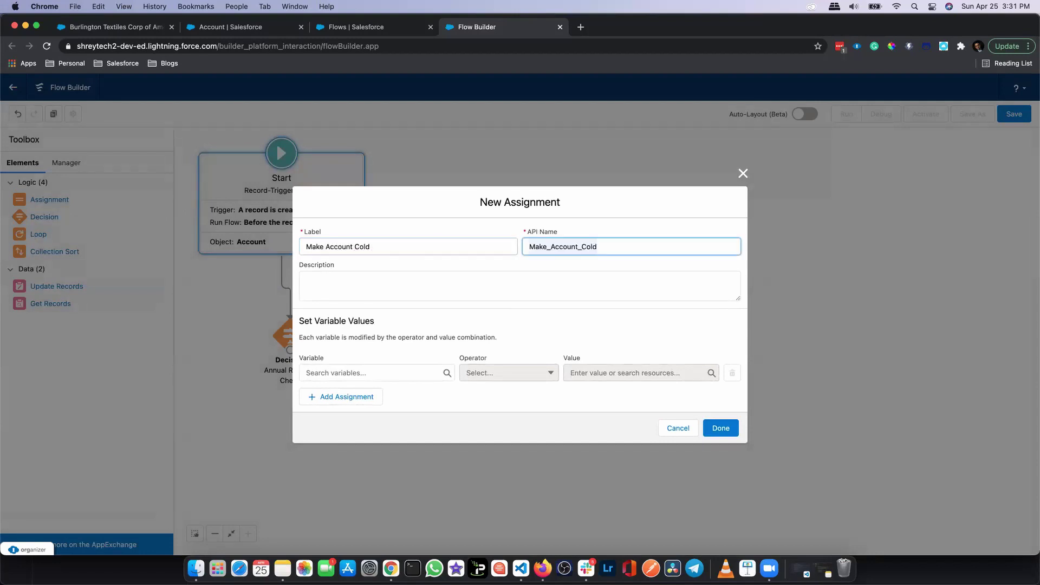
Assign the custom field $Record > Type the picklist value Cold with the Equals operator and finish the assignment
left_click(390, 373)
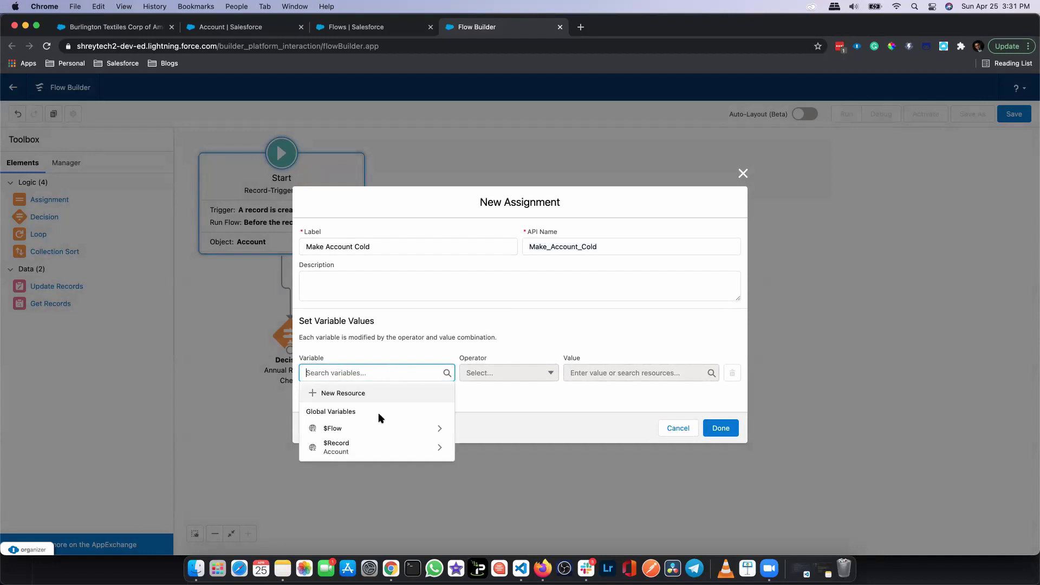
left_click(380, 448)
scroll(393, 325, "down", 10)
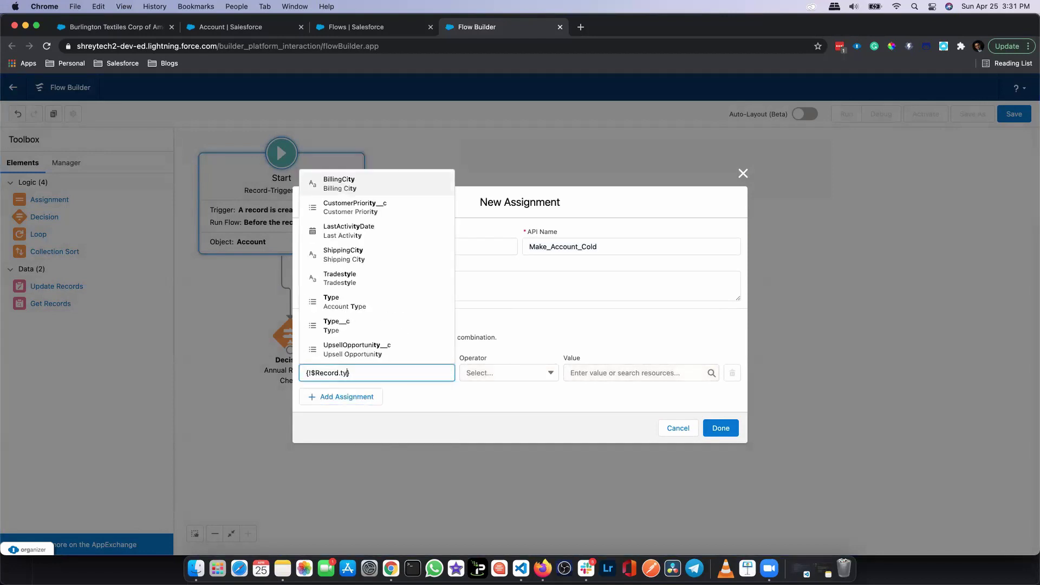
left_click(393, 327)
left_click(627, 374)
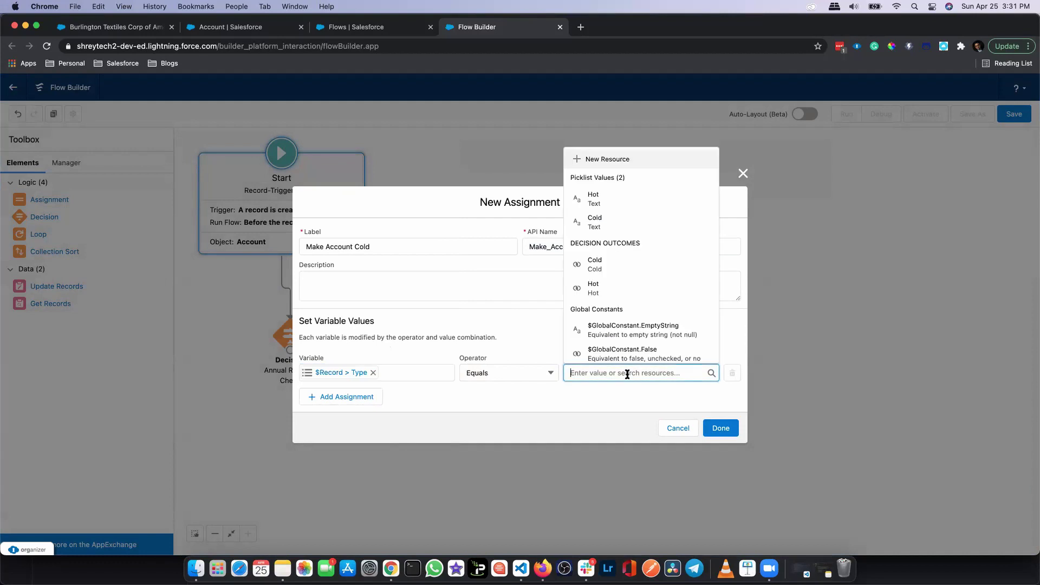
left_click(623, 225)
left_click(719, 429)
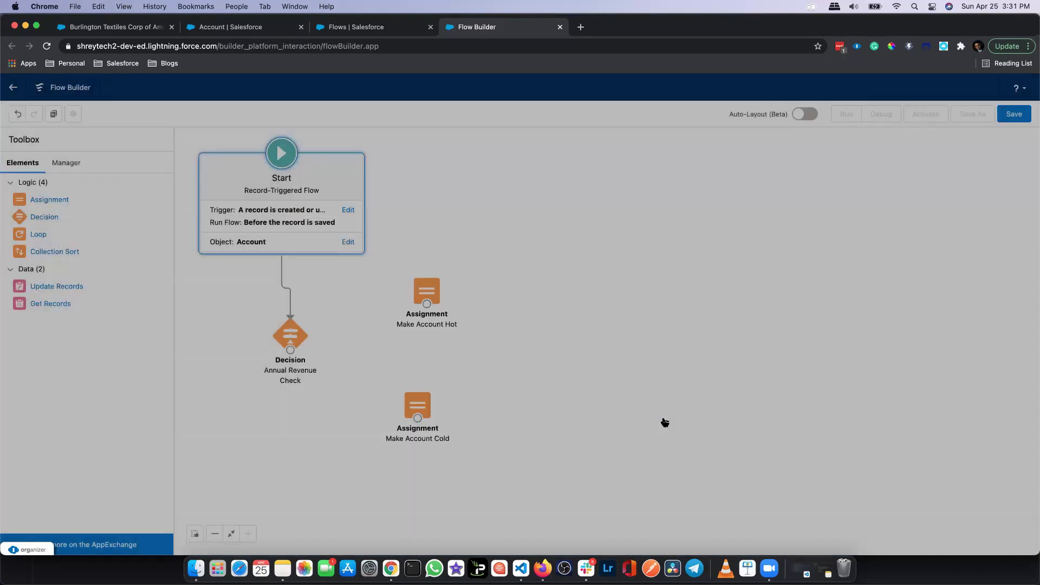
Connect the decision's Hot outcome to Make Account Hot and its Cold outcome to Make Account Cold
left_click_drag(291, 350, 422, 293)
left_click(667, 365)
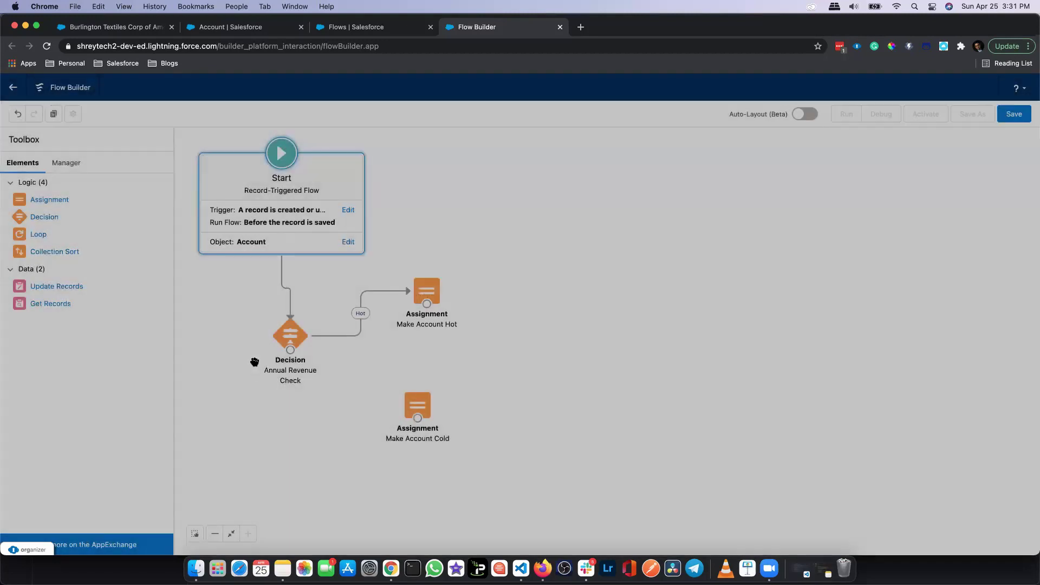
left_click_drag(290, 350, 410, 402)
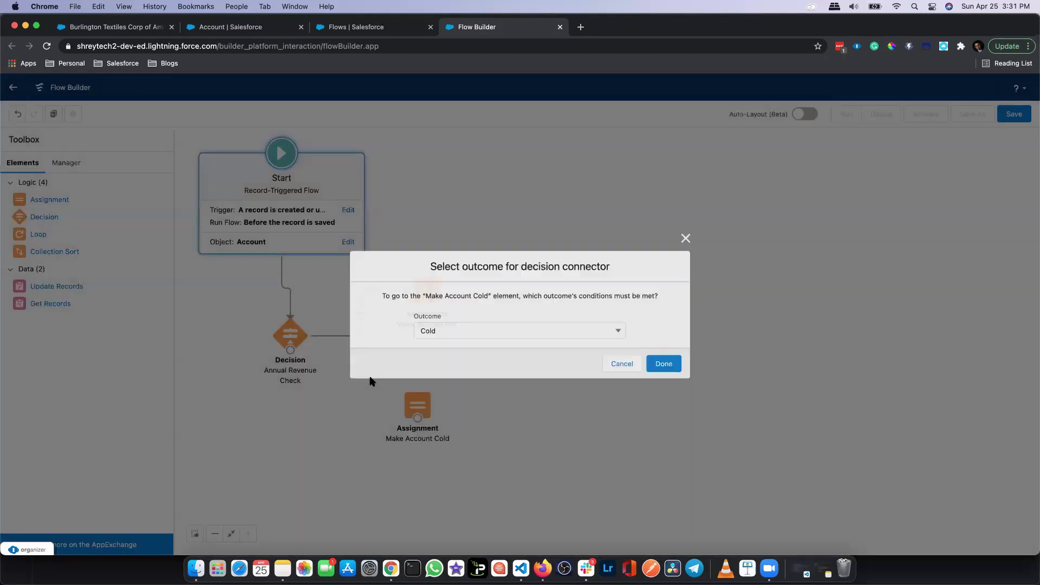
left_click(665, 365)
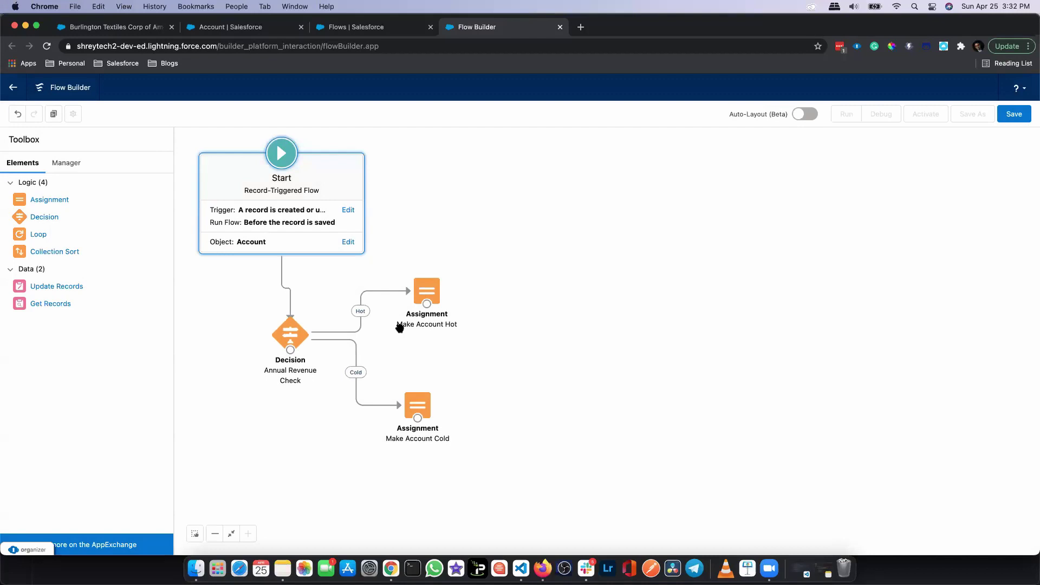
Save the flow as Account Flow and activate it
left_click(1013, 114)
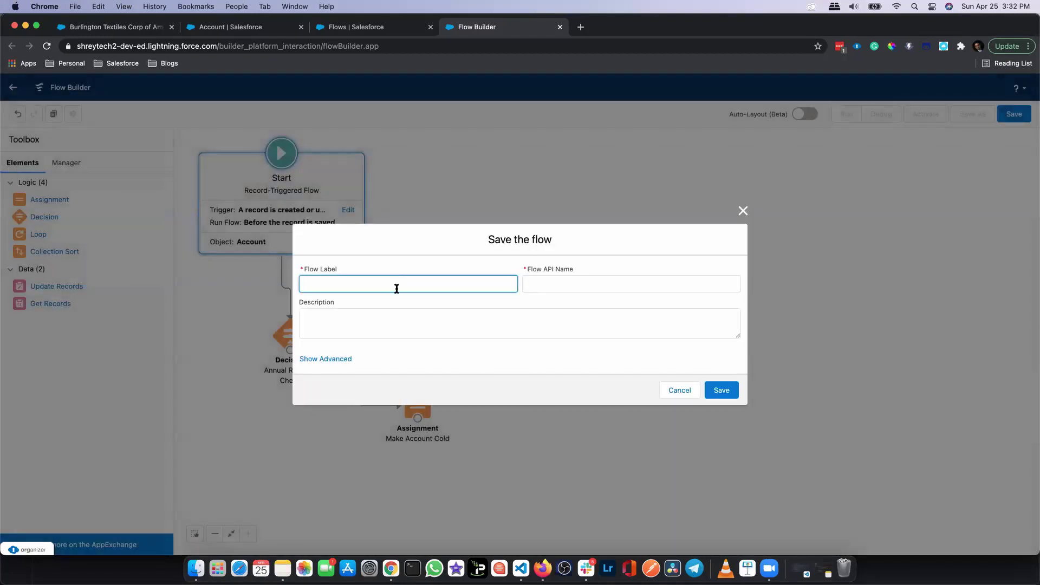
type("Account Flow")
left_click(726, 389)
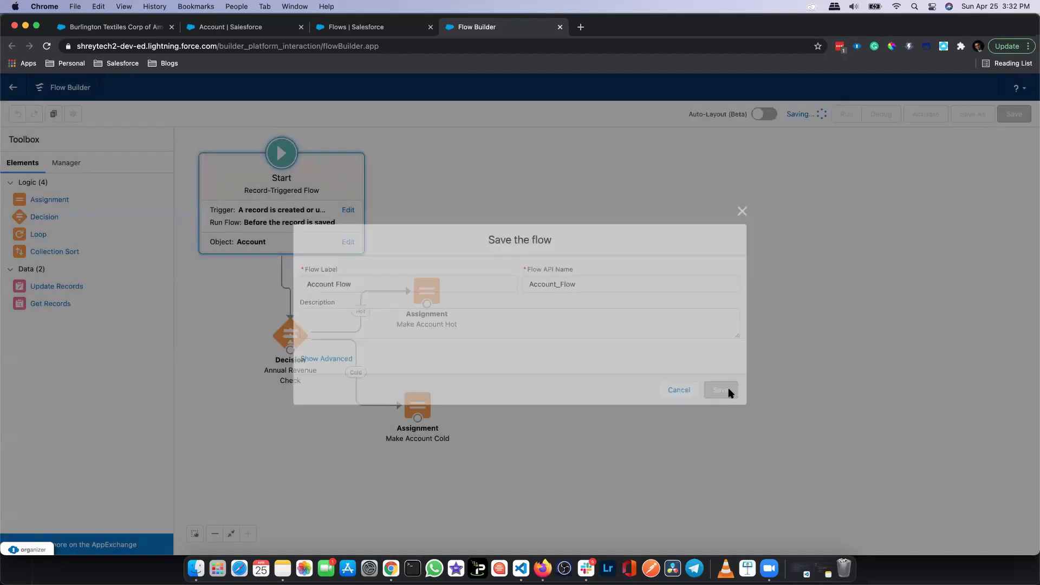
left_click(936, 115)
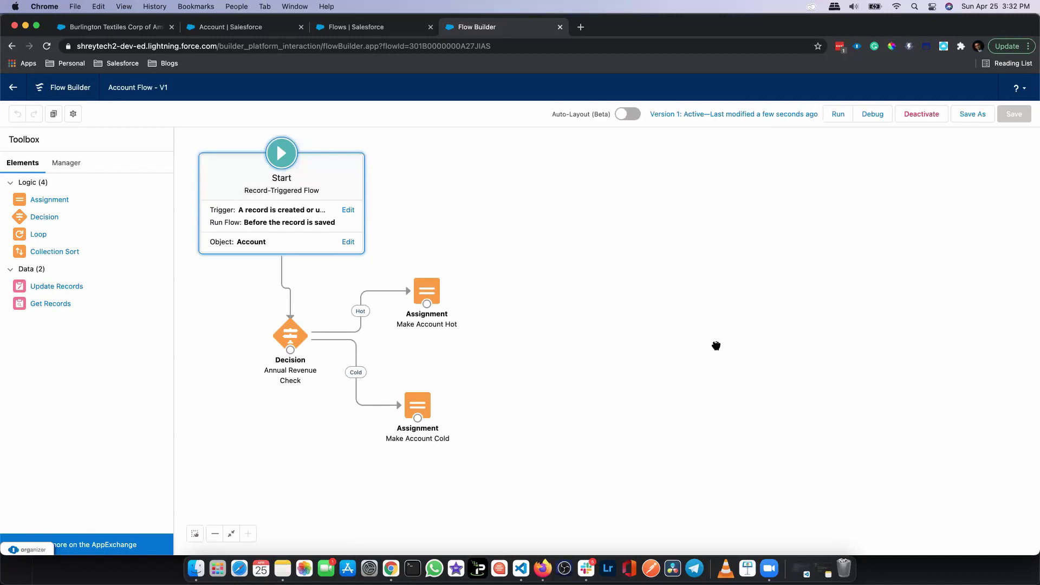
Debug the flow as if Burlington Textiles Corp of America were created, checking that account's annual revenue, and review the debug details
left_click(872, 115)
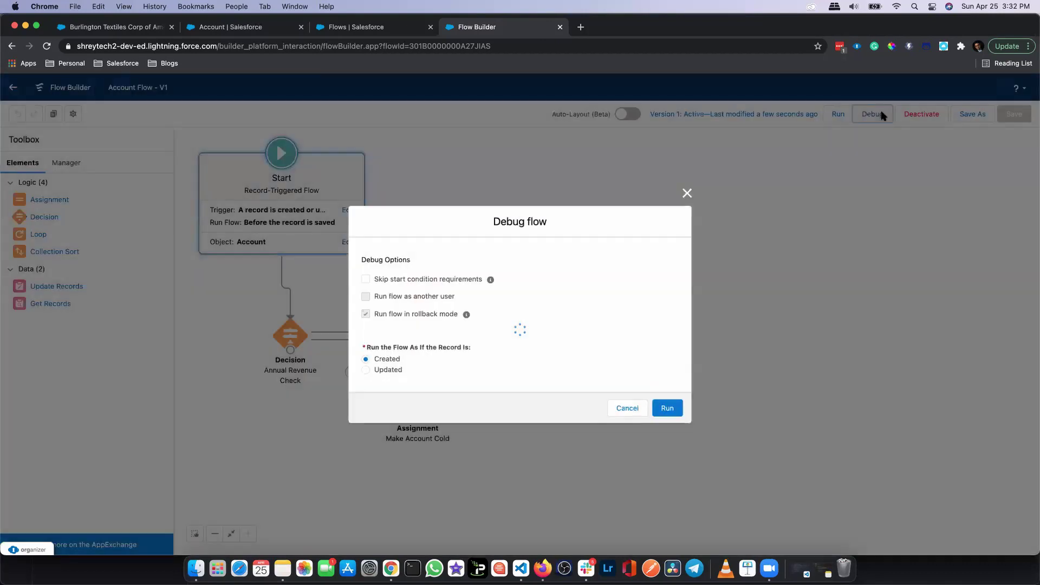
left_click(417, 361)
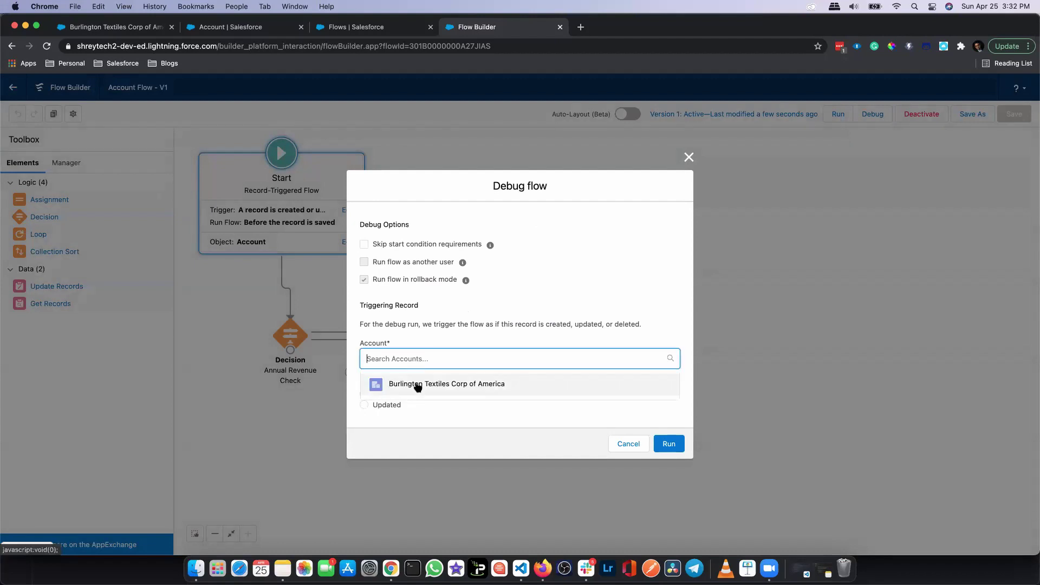
left_click(417, 386)
left_click(103, 26)
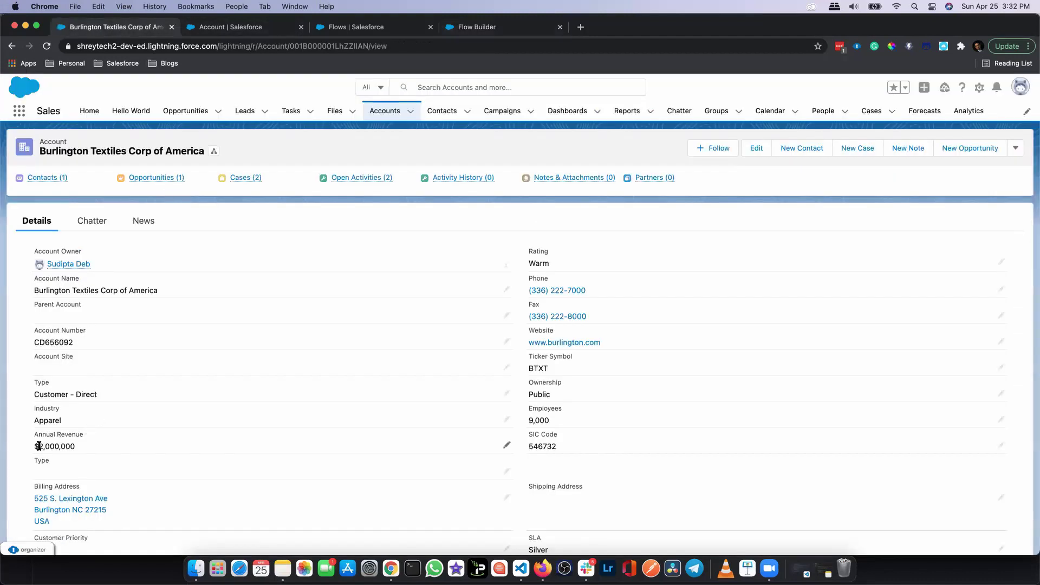
left_click(529, 31)
left_click(666, 450)
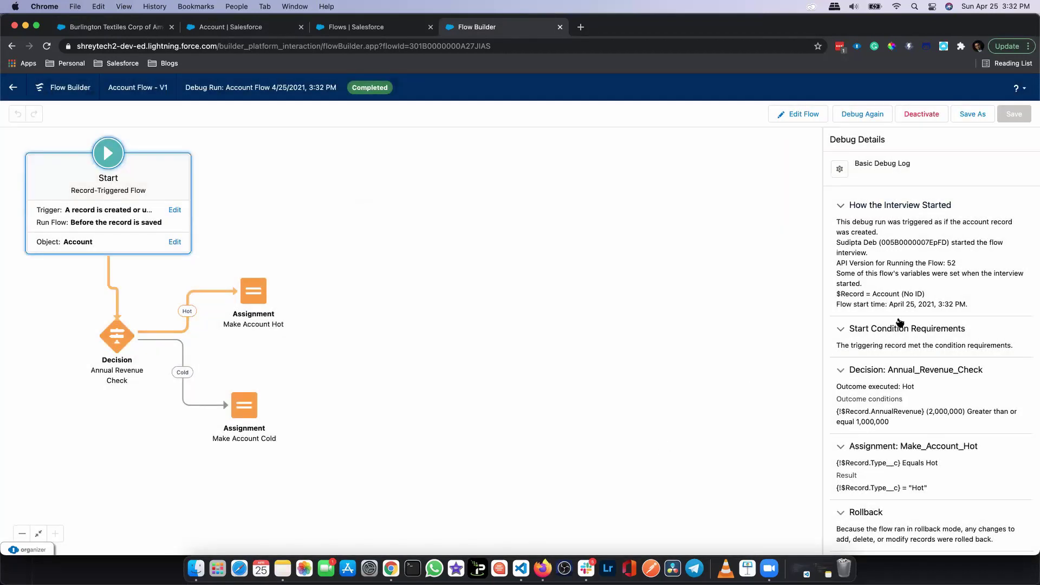
scroll(900, 322, "down", 2)
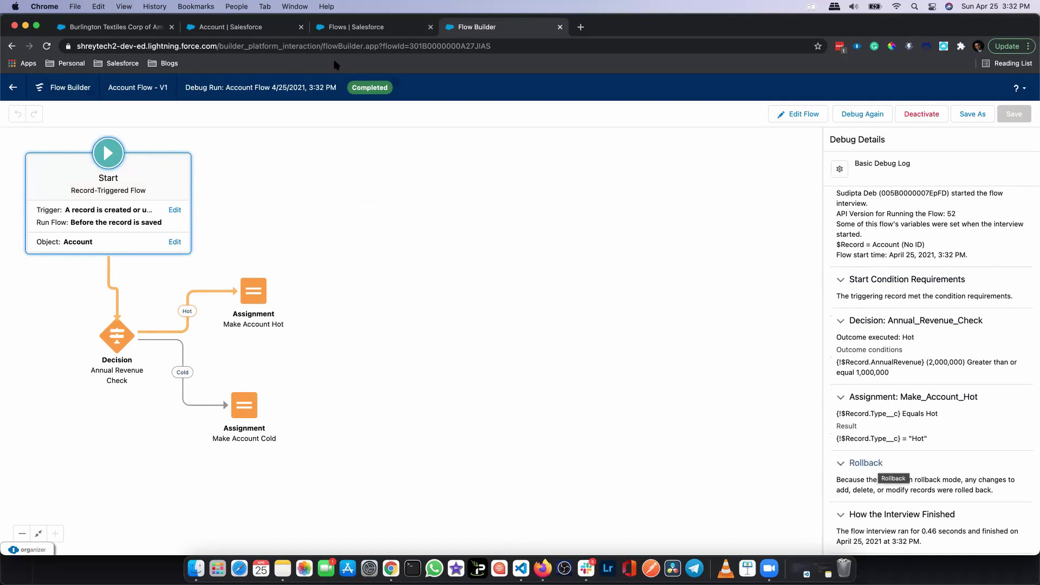
Set the Burlington Textiles Corp of America account's Annual Revenue to 500000 and save the record
left_click(121, 28)
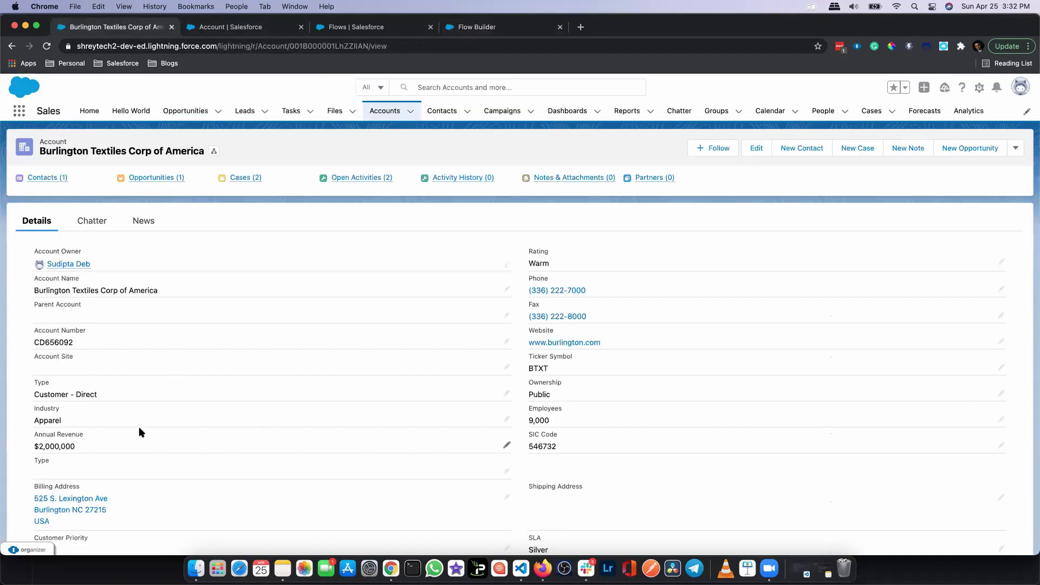
double_click(130, 448)
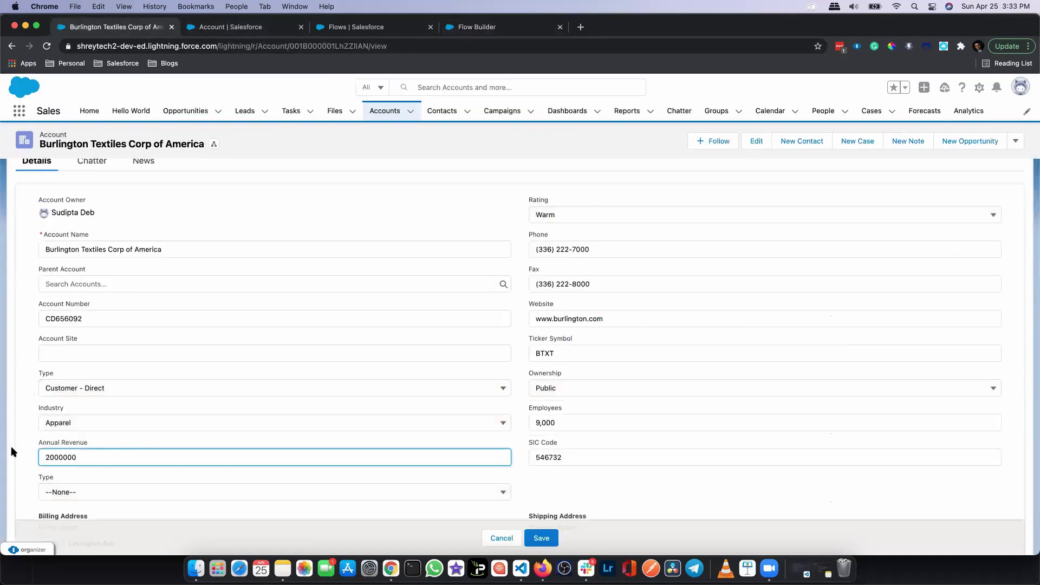
key("super+a")
type("5")
left_click(536, 538)
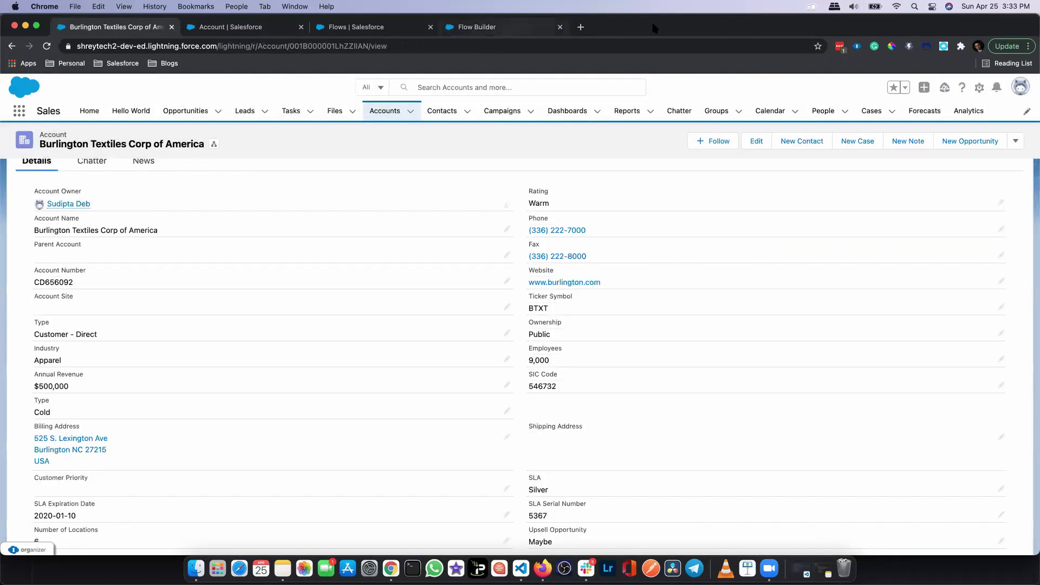
Return to the flow and debug it again with the Burlington Textiles Corp of America account as a created record
left_click(504, 27)
left_click(870, 114)
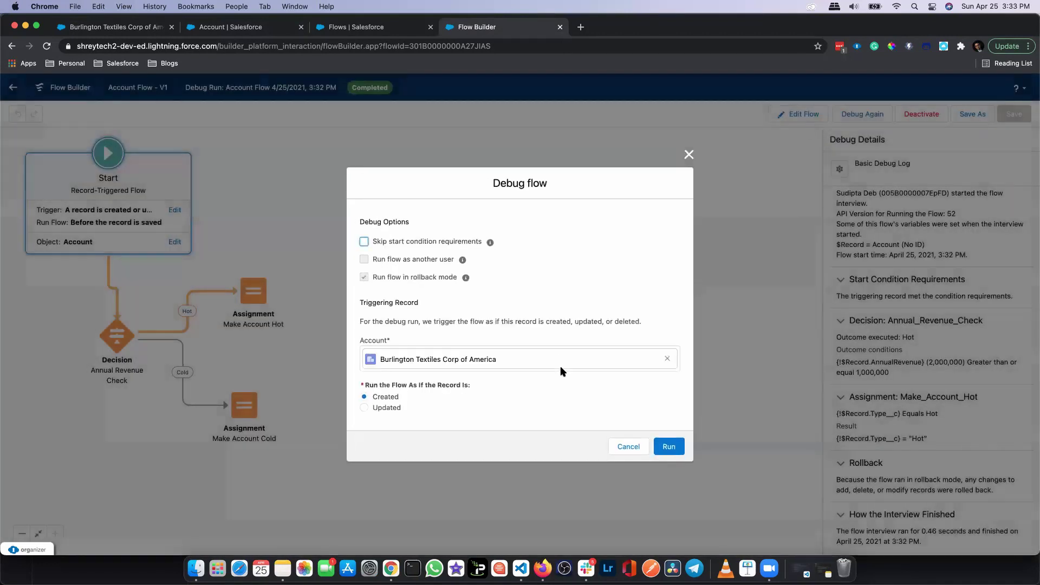
left_click(669, 447)
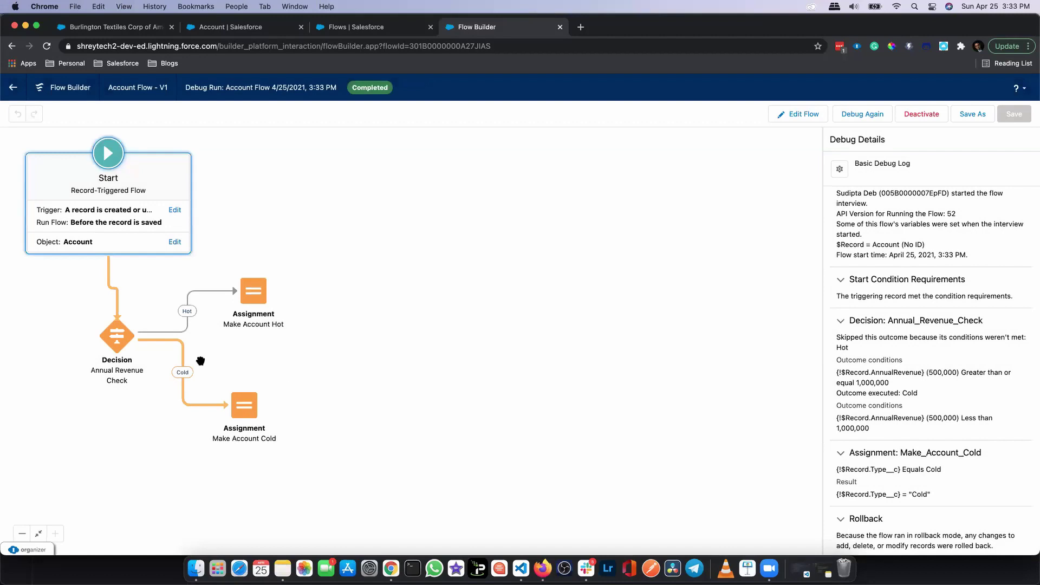
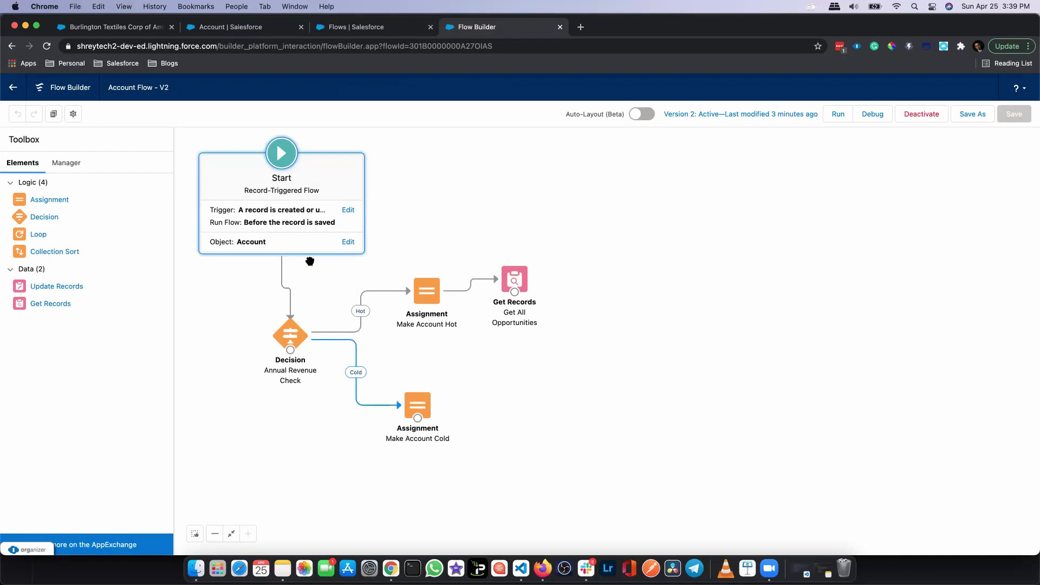
Set the Start element's condition requirements for Account to All Conditions Are Met (AND) and open the first condition's field choices
left_click(349, 243)
left_click(274, 350)
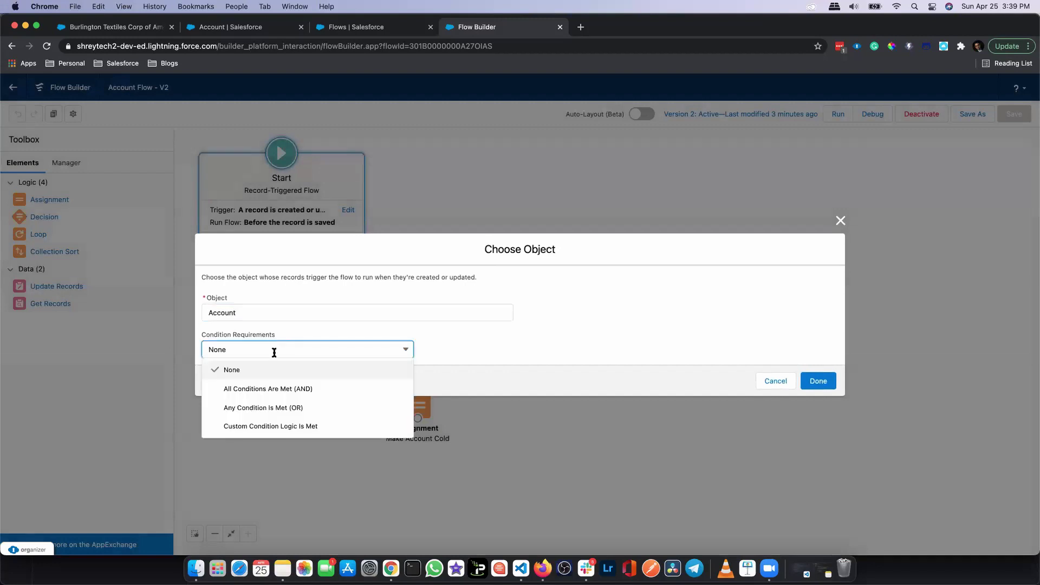
left_click(272, 390)
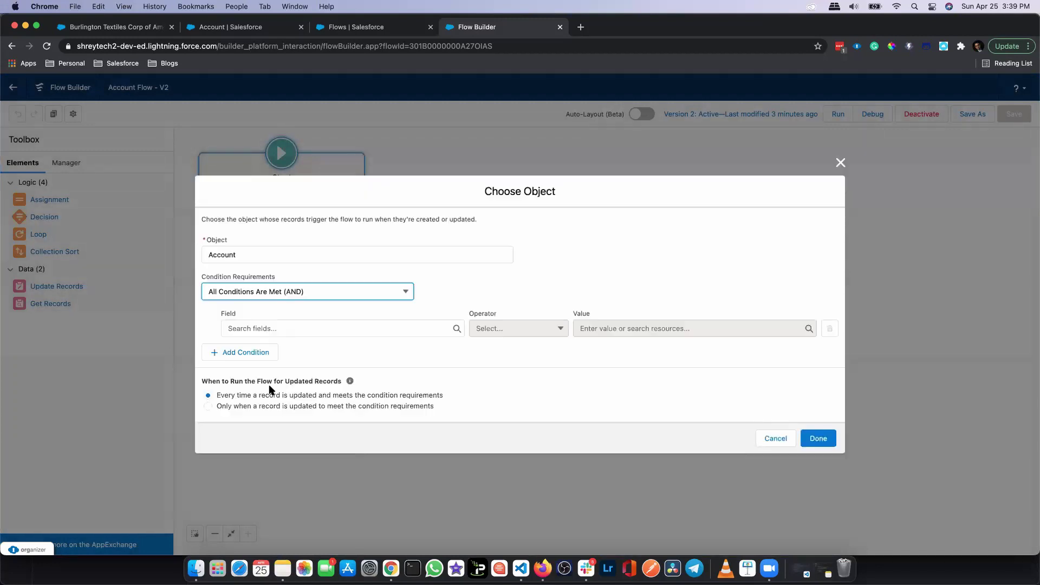
left_click(288, 330)
Find the Account field for the first entry condition and choose AnnualRevenue
type("a")
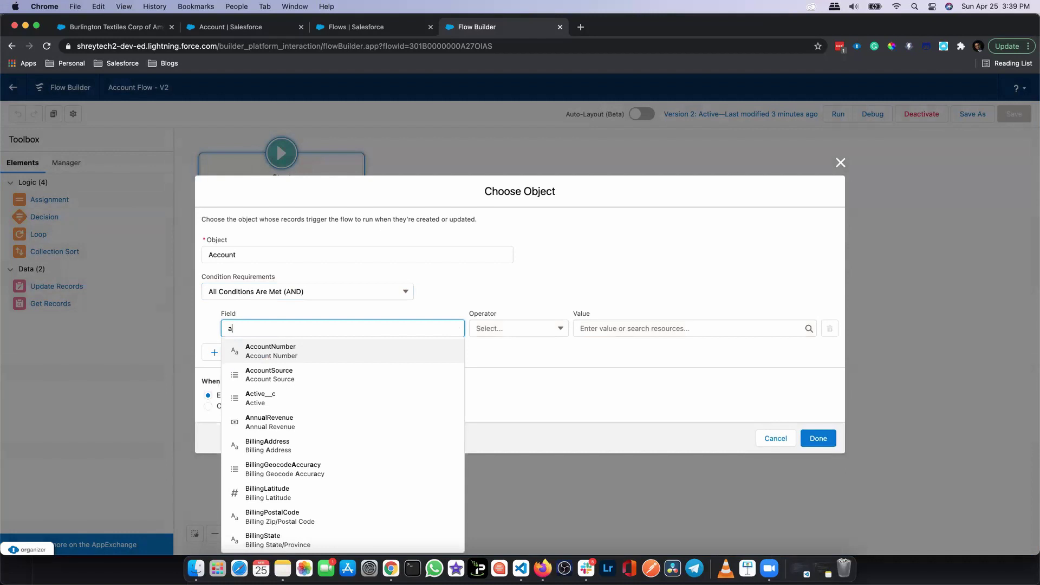
key("BackSpace")
type("rec")
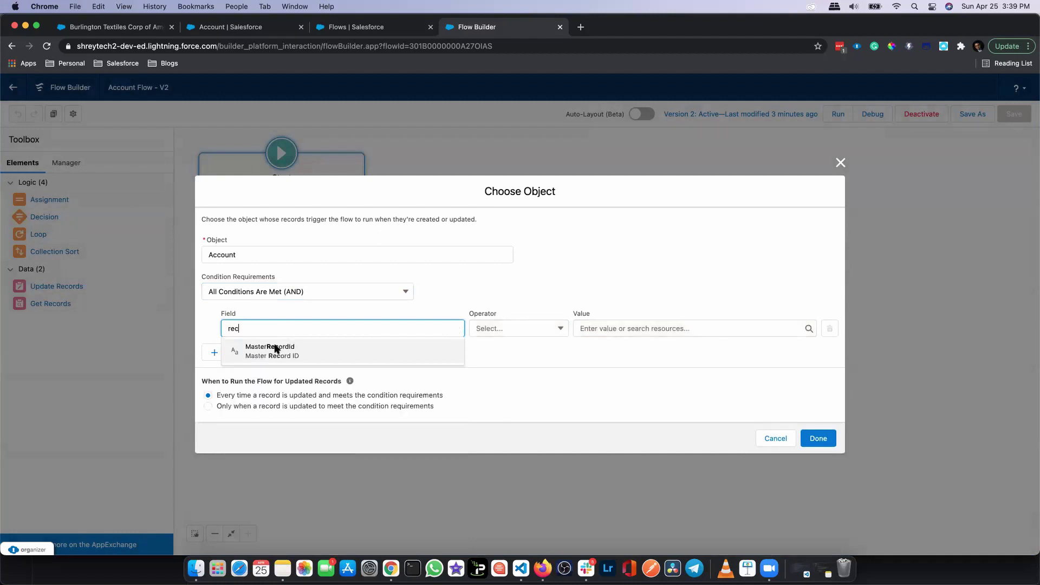
key("BackSpace")
key("BackSpace")
key("BackSpace")
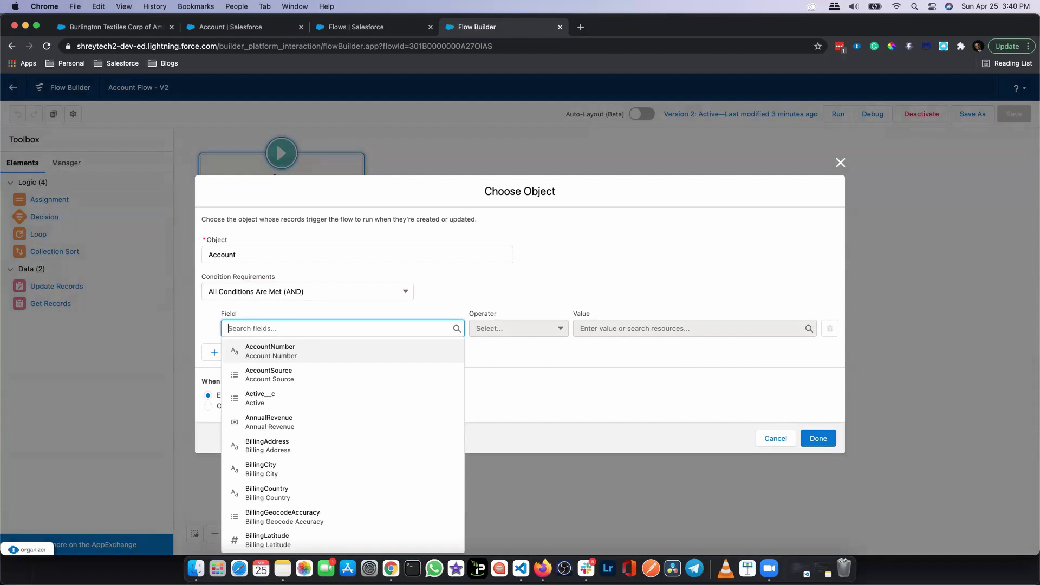
type("rec")
key("BackSpace")
key("BackSpace")
key("BackSpace")
type("ann")
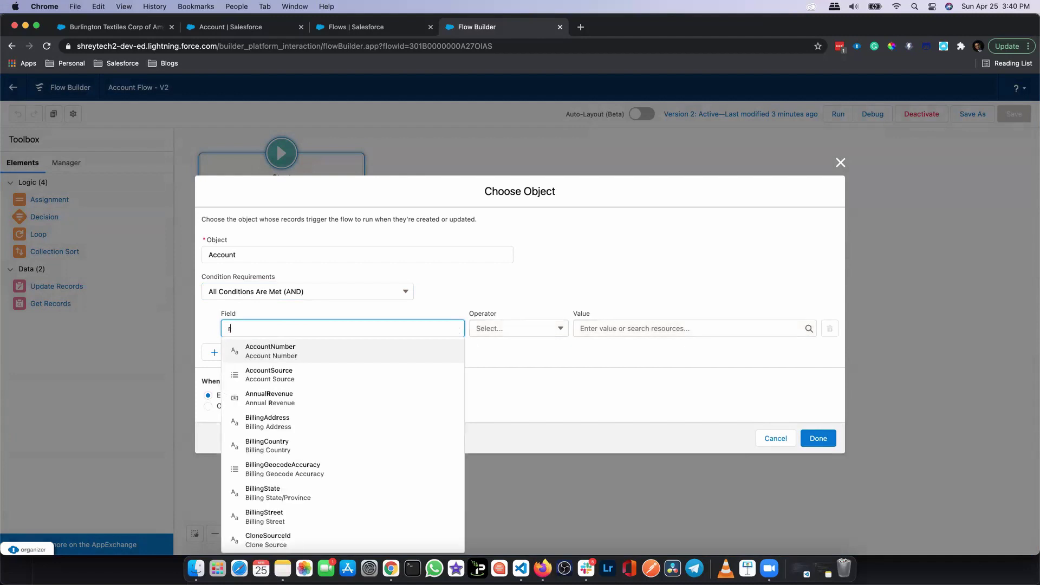
left_click(317, 362)
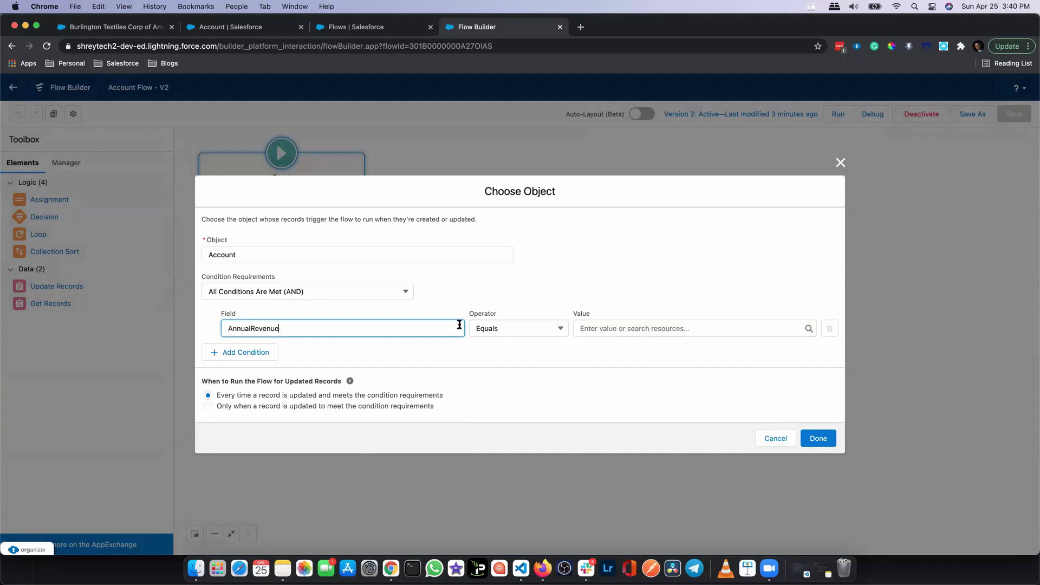
Set the AnnualRevenue condition's operator to Is Changed and its value to $GlobalConstant.True
left_click(509, 330)
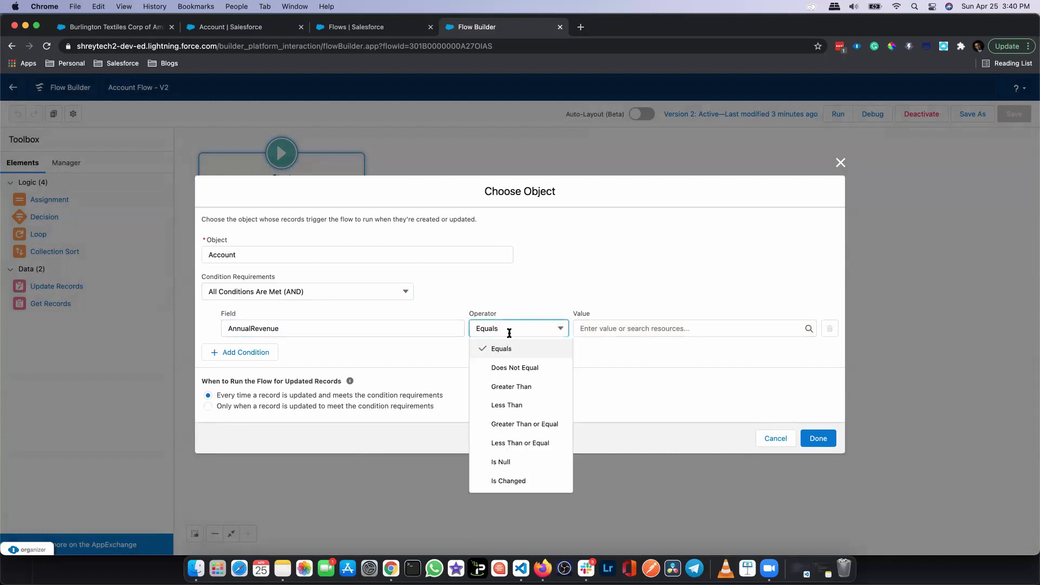
left_click(512, 482)
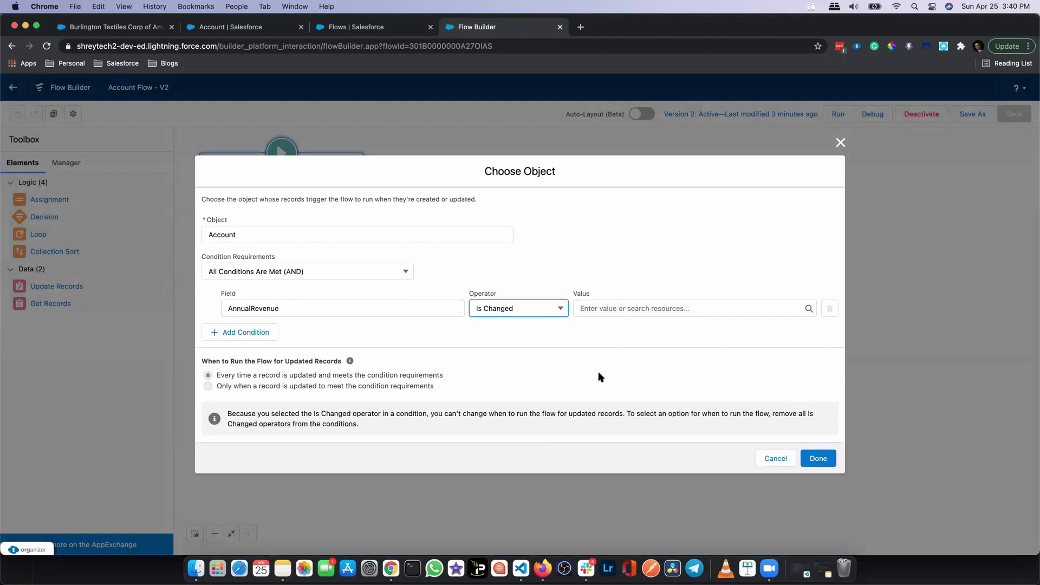
left_click(611, 312)
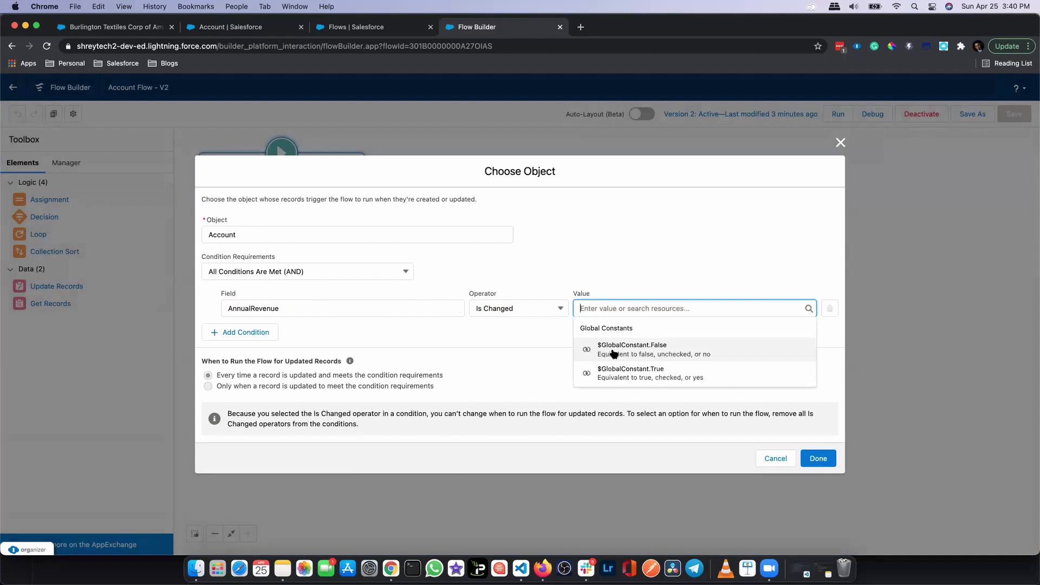
left_click(620, 372)
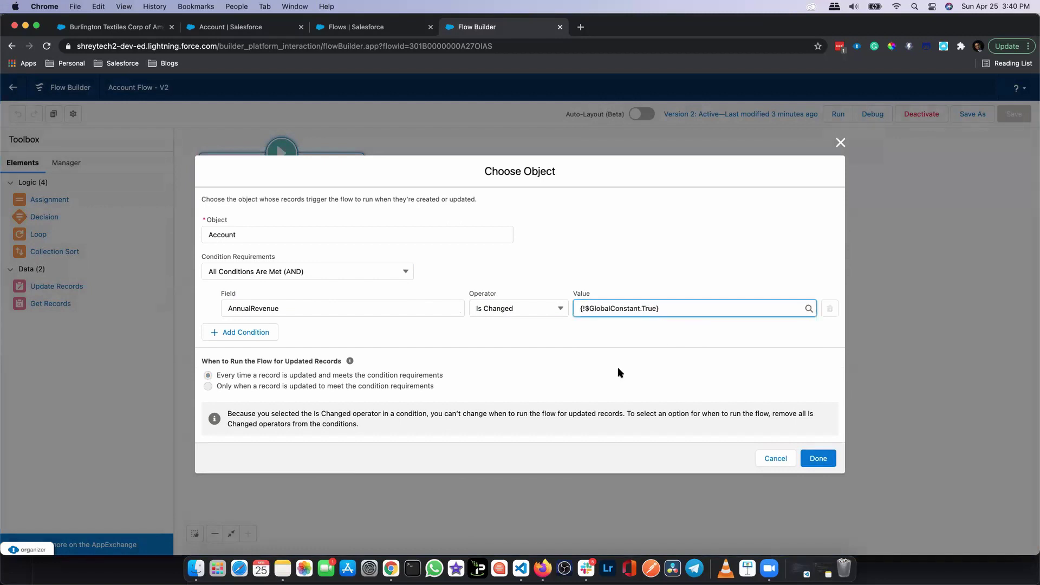
Try a second entry condition on AnnualRevenue with operator Is Null and value $GlobalConstant.False, and delete that condition
left_click(261, 334)
left_click(260, 326)
type("ann")
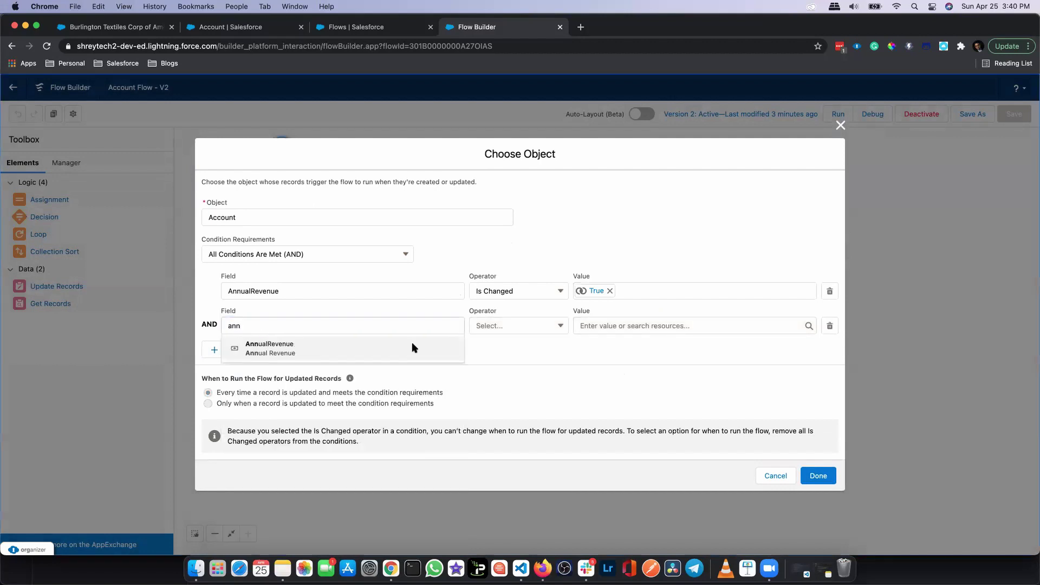
left_click(291, 350)
left_click(536, 327)
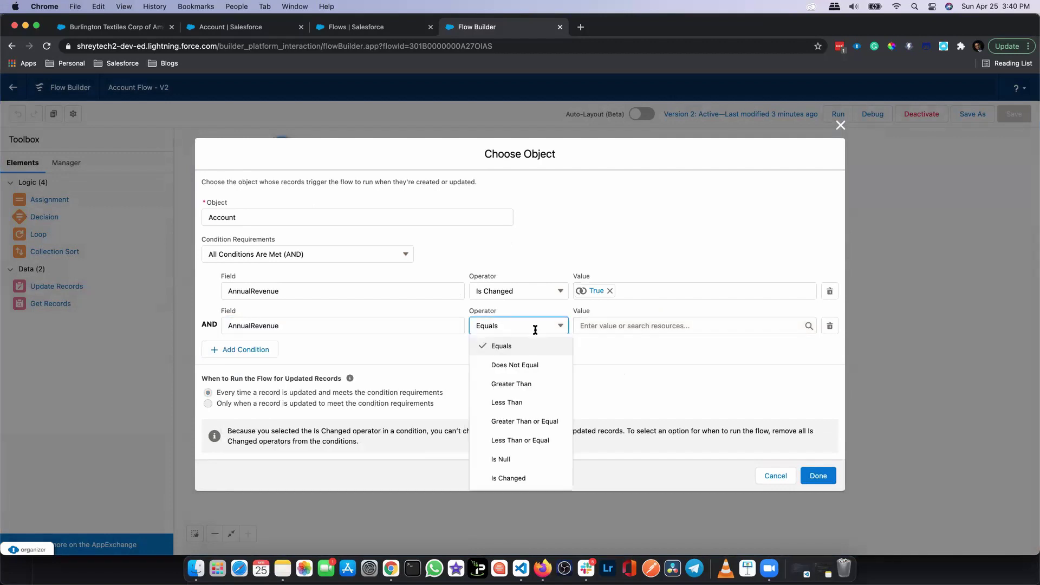
left_click(539, 458)
left_click(631, 327)
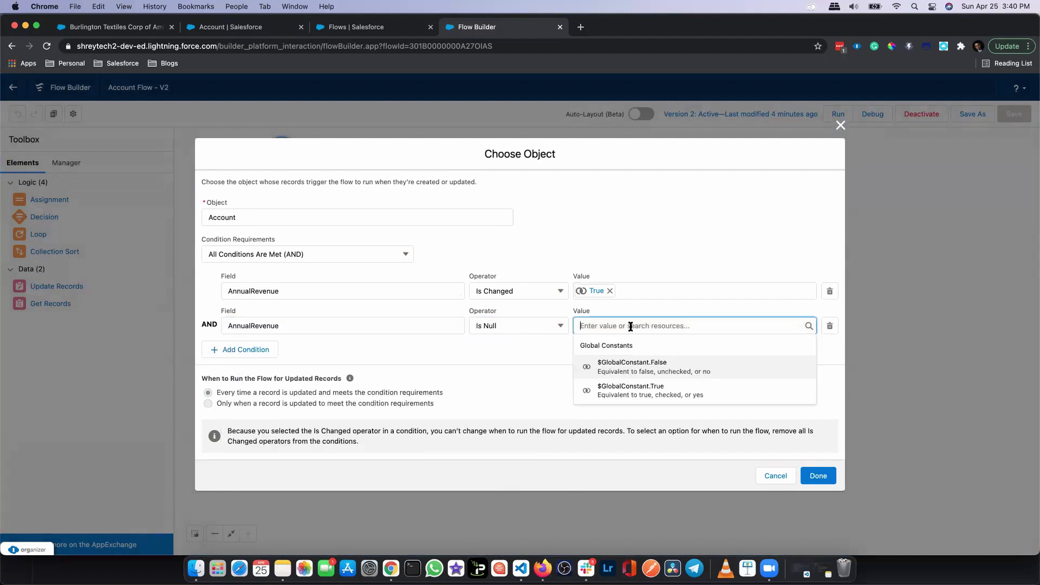
left_click(639, 368)
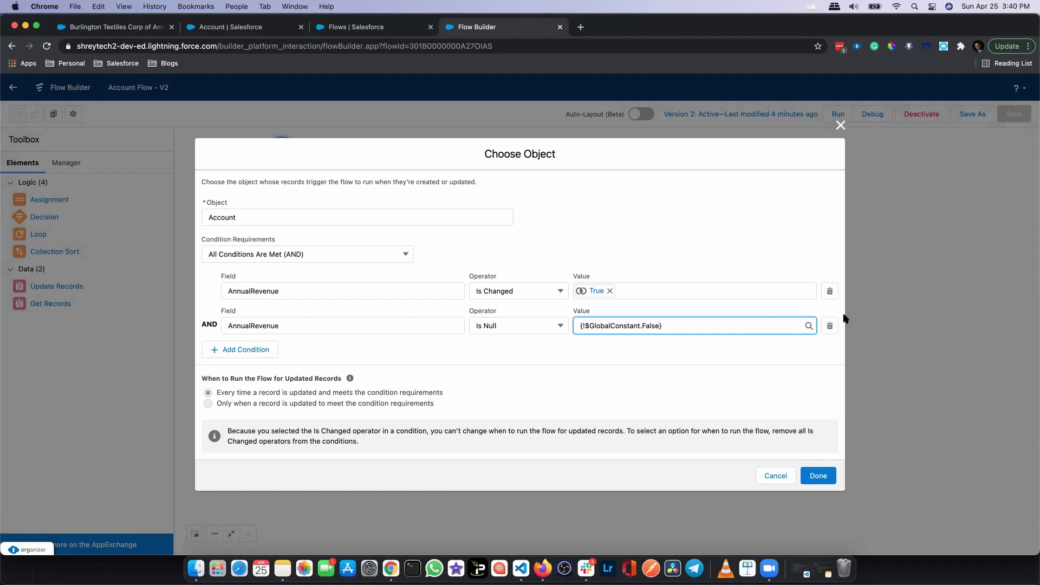
left_click(829, 326)
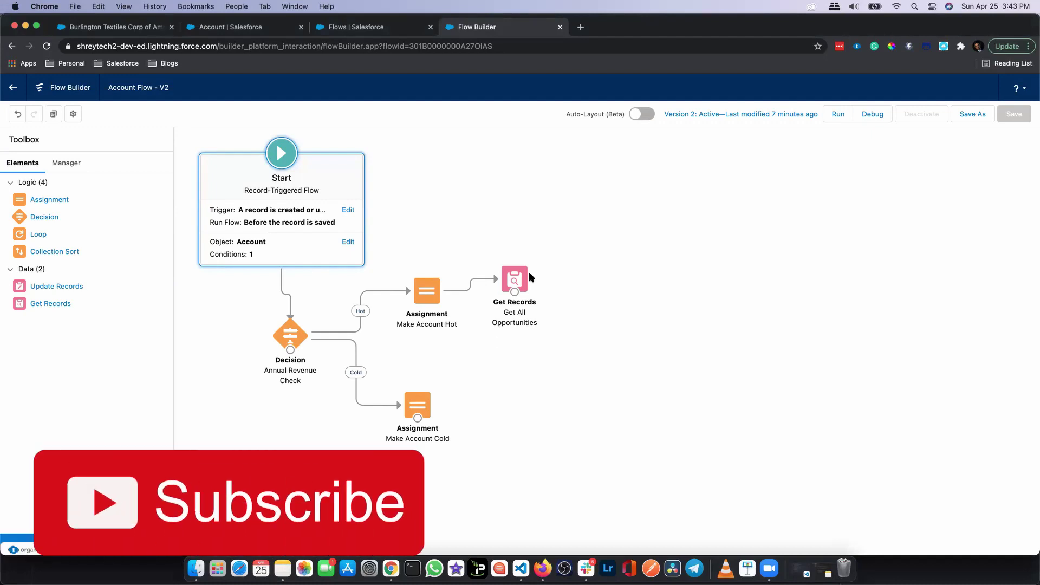
Review the filter, sorting and storage settings of the Get All Opportunities element and close it without changes
double_click(521, 277)
scroll(412, 434, "down", 1)
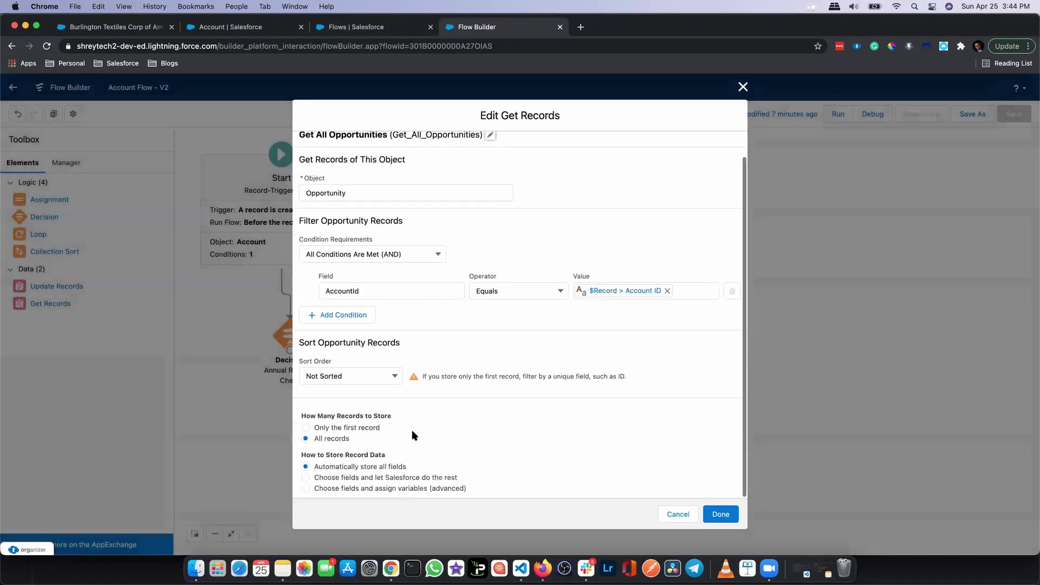
left_click(677, 515)
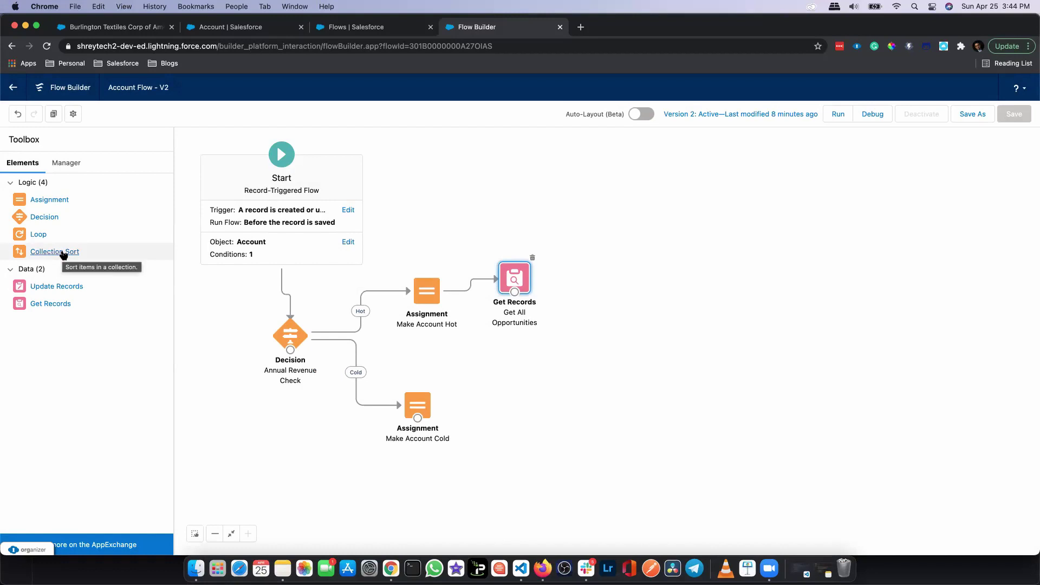
Add a Collection Sort element labelled "Sort All Opportunities Based on CreatedDate" using the opportunities from Get_All_Opportunities as collection variable
left_click_drag(63, 255, 593, 259)
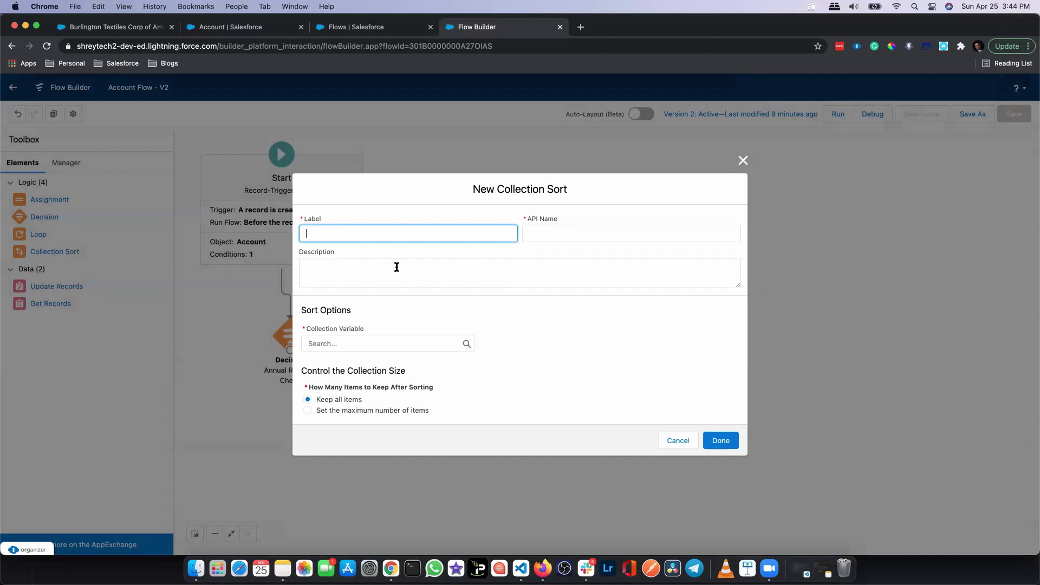
type("Sort All Opportuniteies Based on CreatedDate")
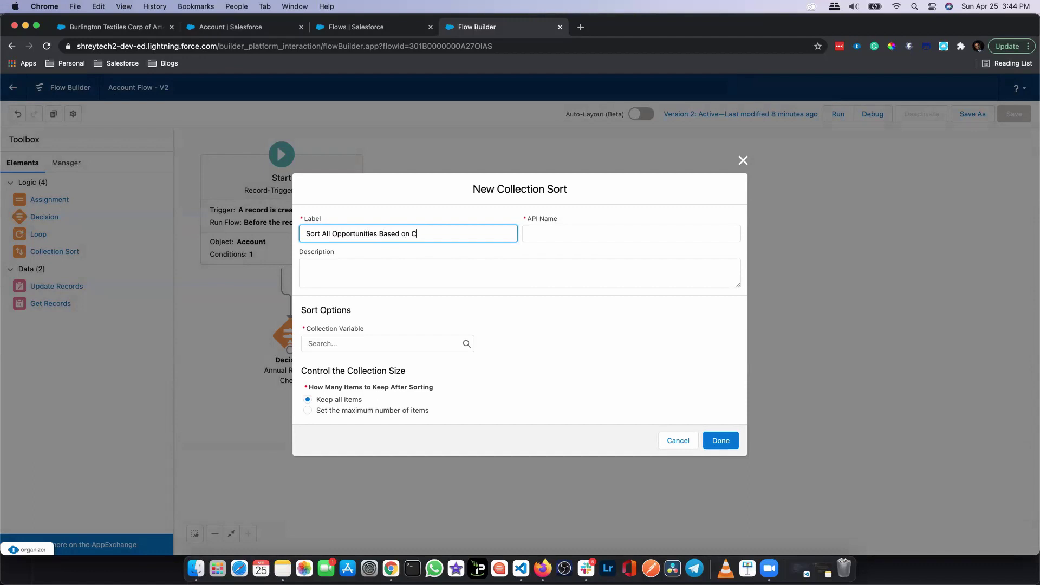
key("Tab")
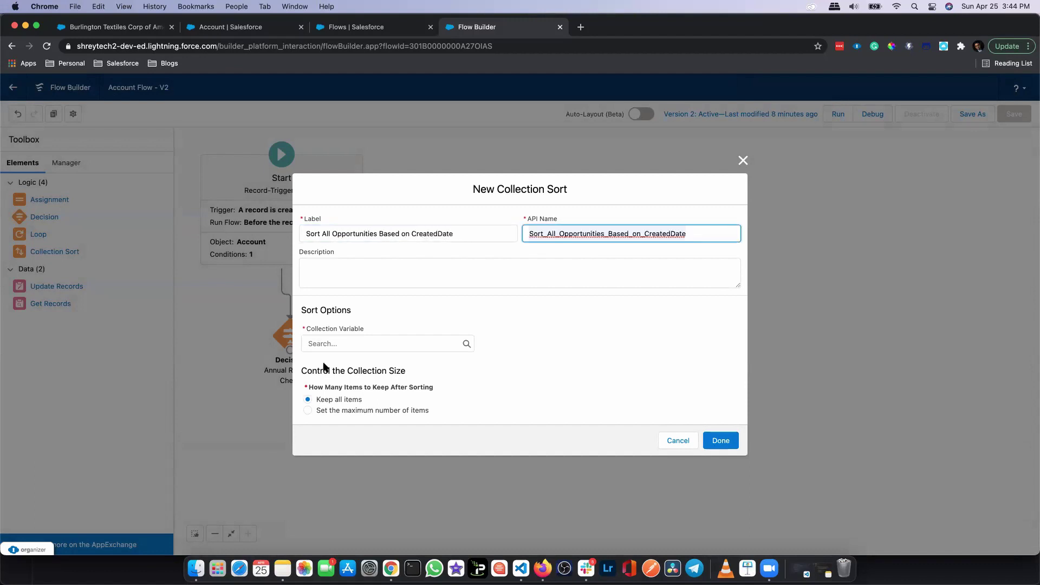
left_click(331, 347)
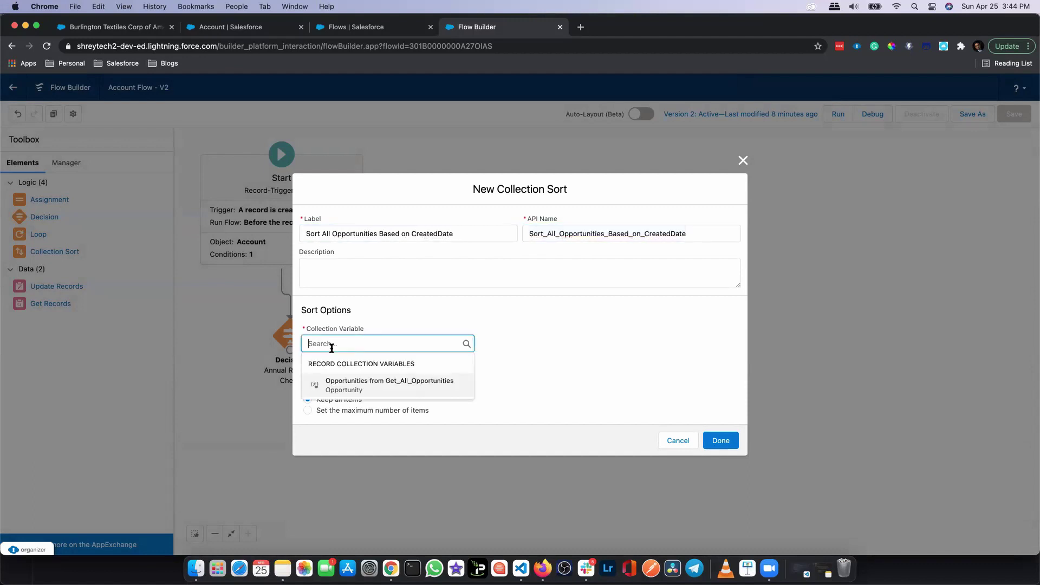
left_click(353, 386)
Sort the collection by CreatedDate in Descending order, finish the element and connect Get All Opportunities to it
left_click(401, 341)
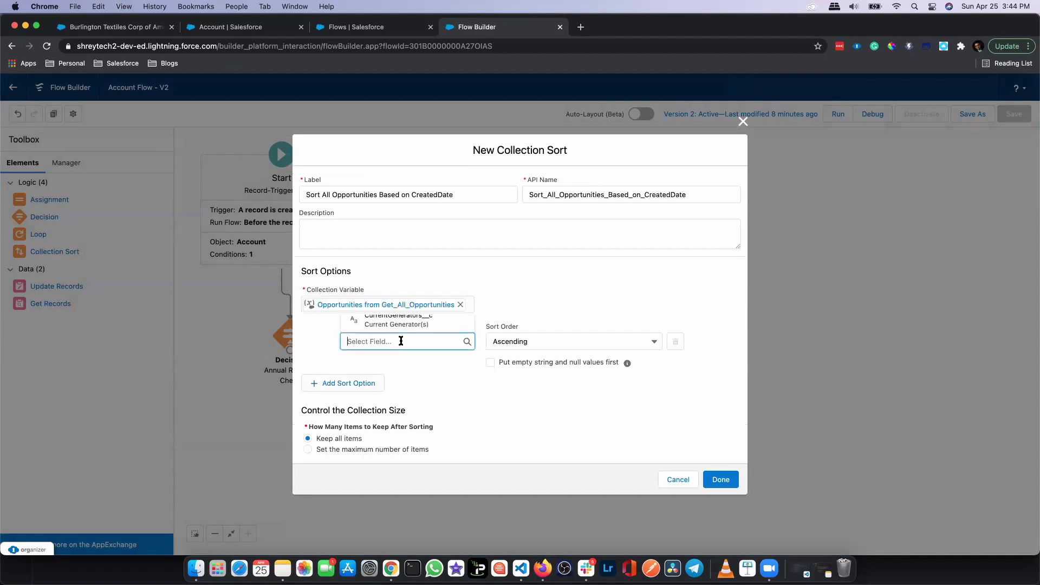
type("crete")
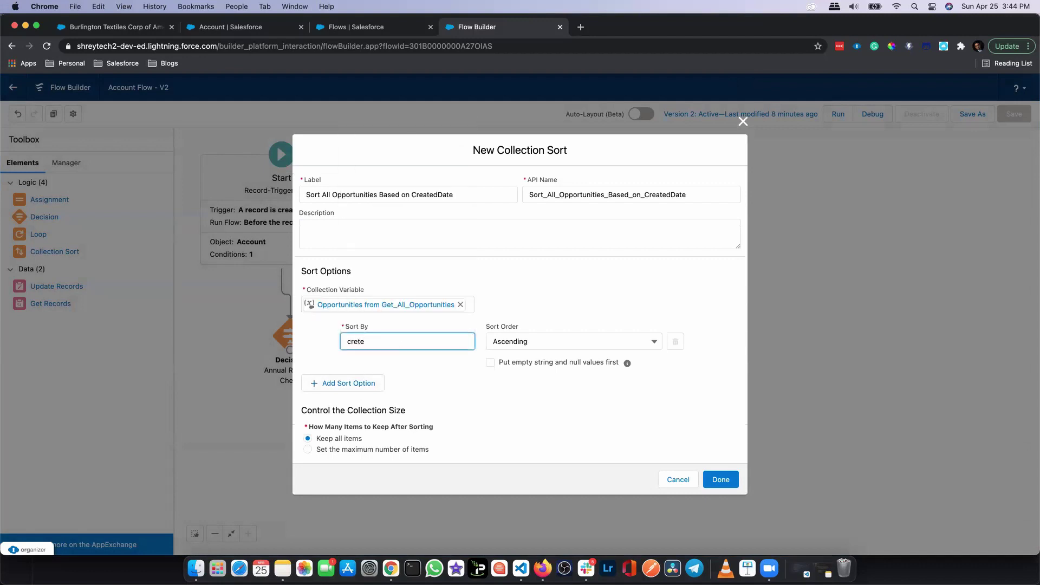
left_click(400, 391)
left_click(528, 341)
left_click(529, 380)
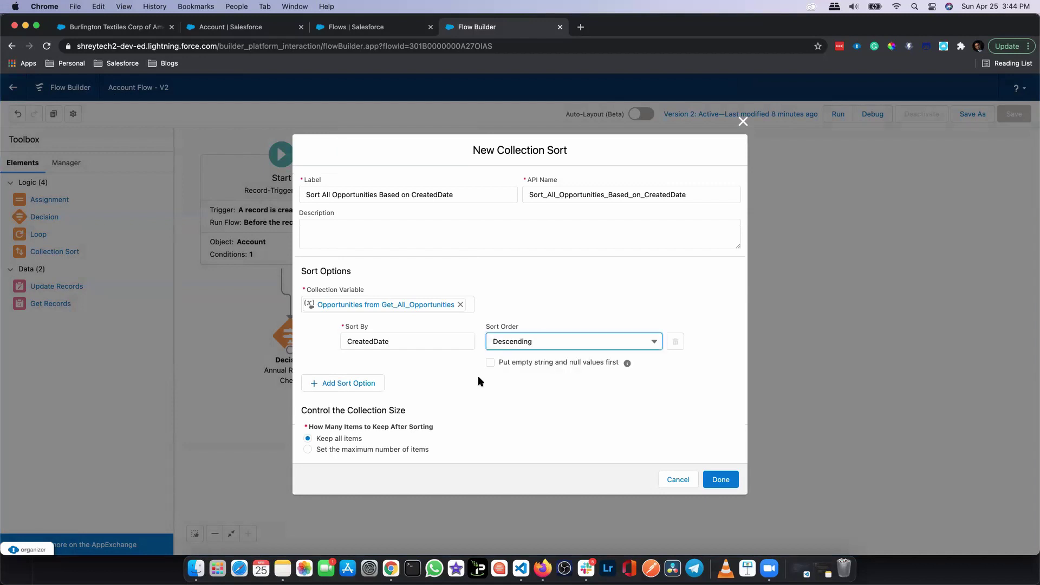
left_click(721, 480)
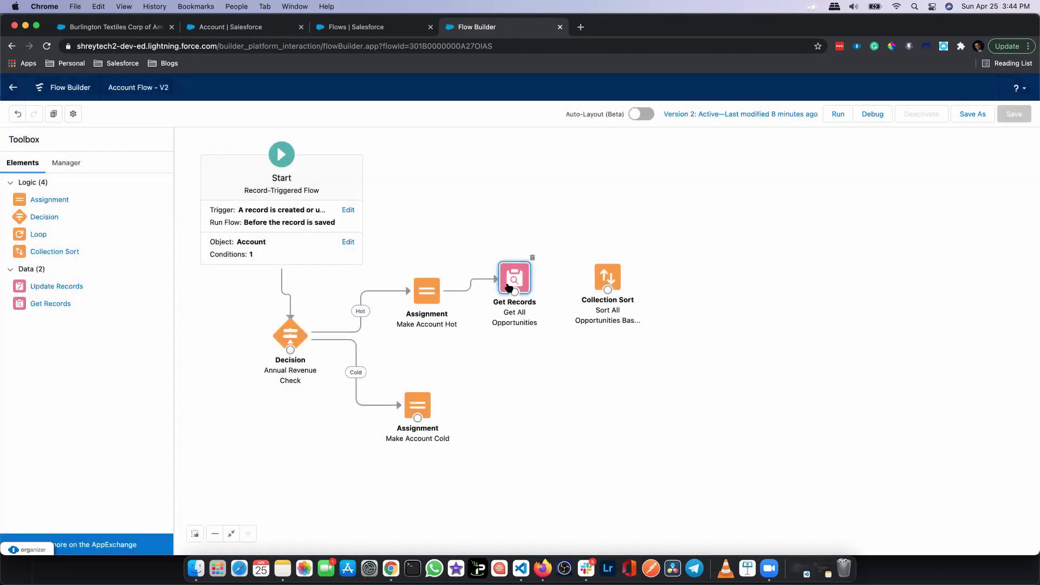
mouse_move(514, 293)
left_mouse_down()
mouse_move(596, 279)
mouse_move(606, 293)
left_mouse_up()
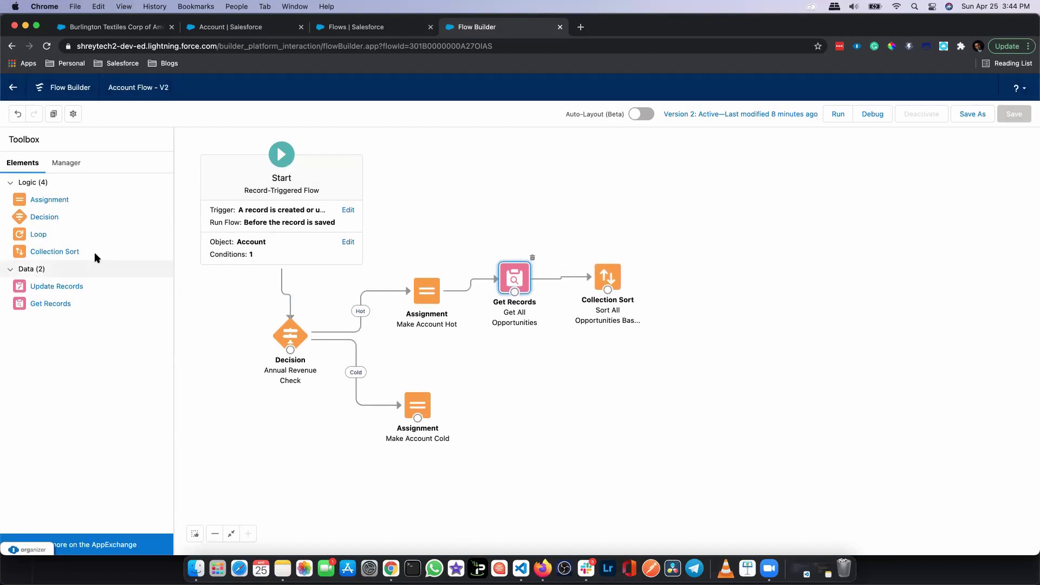
Reopen the Collection Sort element, examine its sort field and sort order choices, and close it without changes
left_click(611, 278)
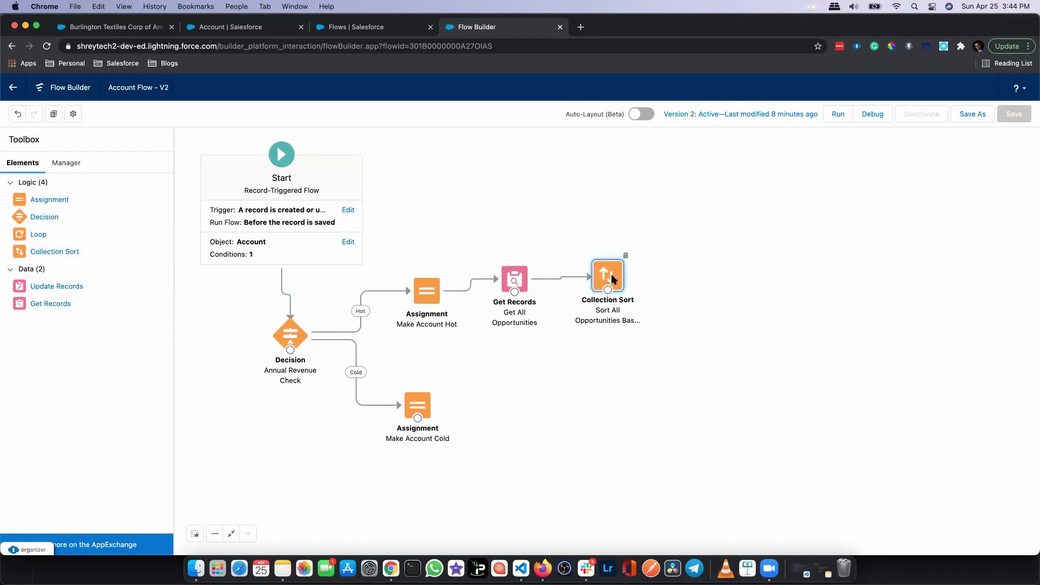
double_click(611, 278)
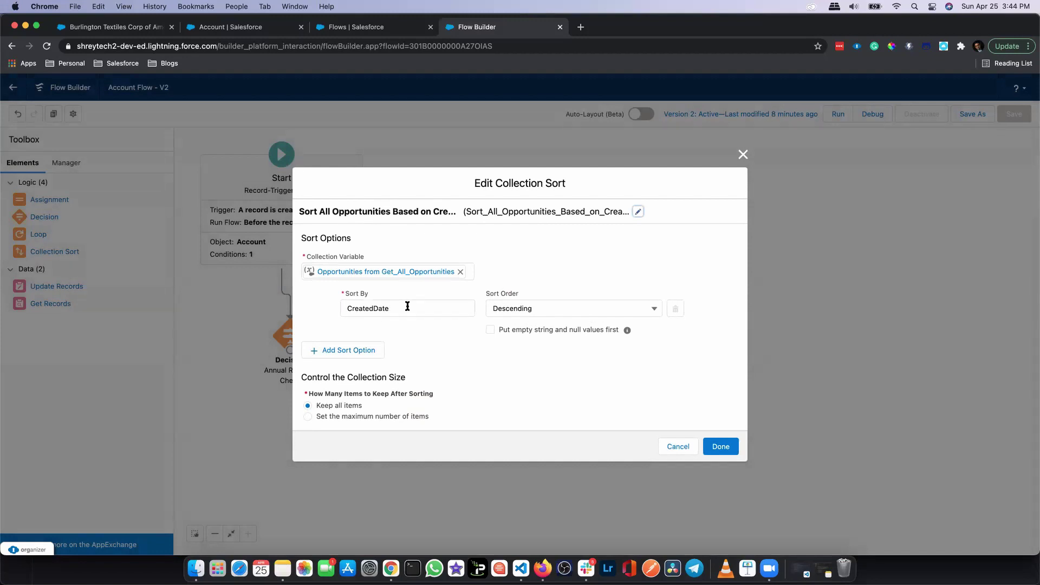
left_click(543, 307)
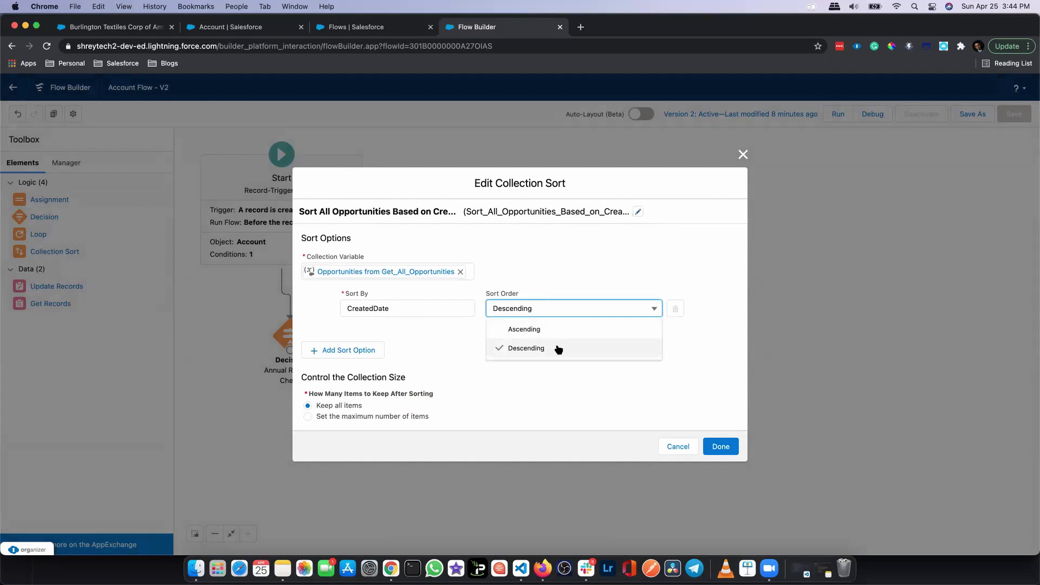
left_click(566, 378)
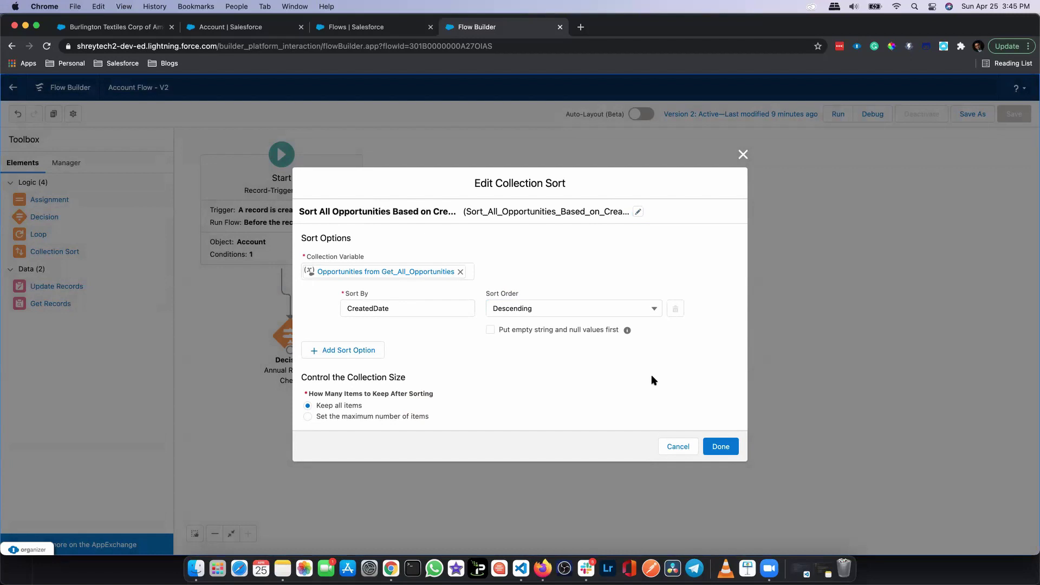
left_click(675, 448)
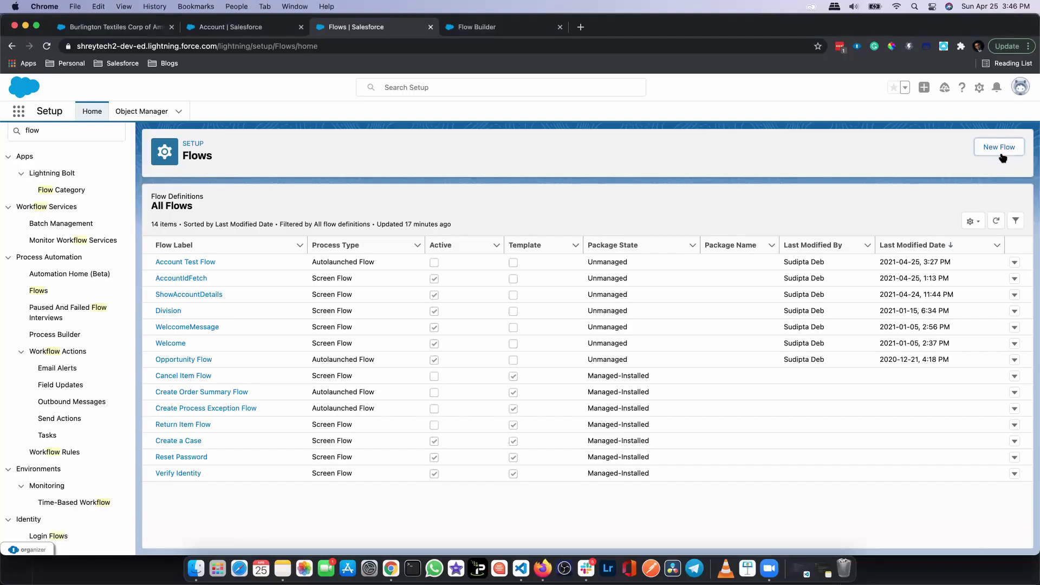
Create a new Screen Flow from the Flows setup page using the Freeform layout
left_click(1000, 147)
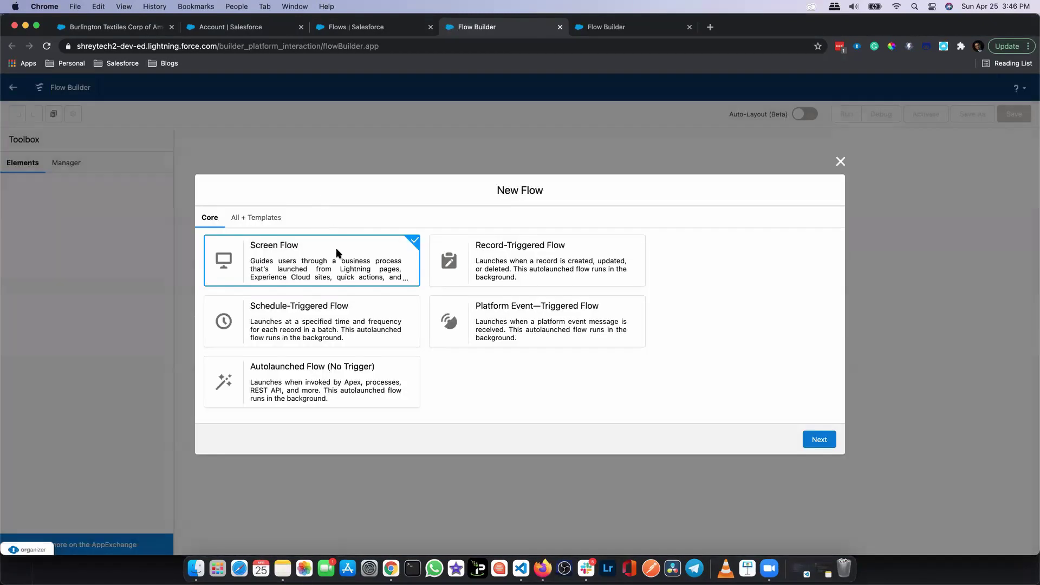
left_click(820, 440)
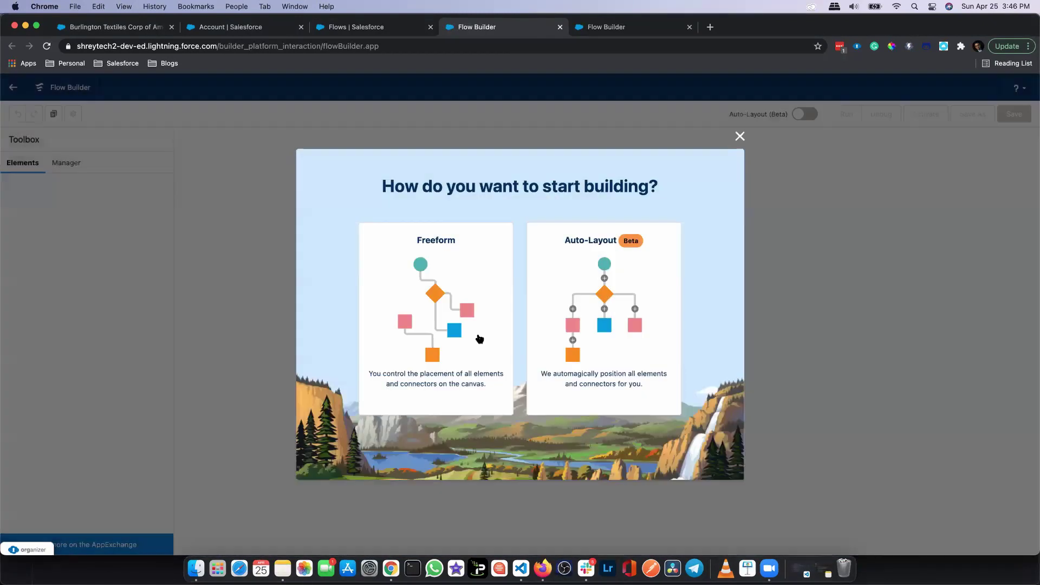
left_click(434, 287)
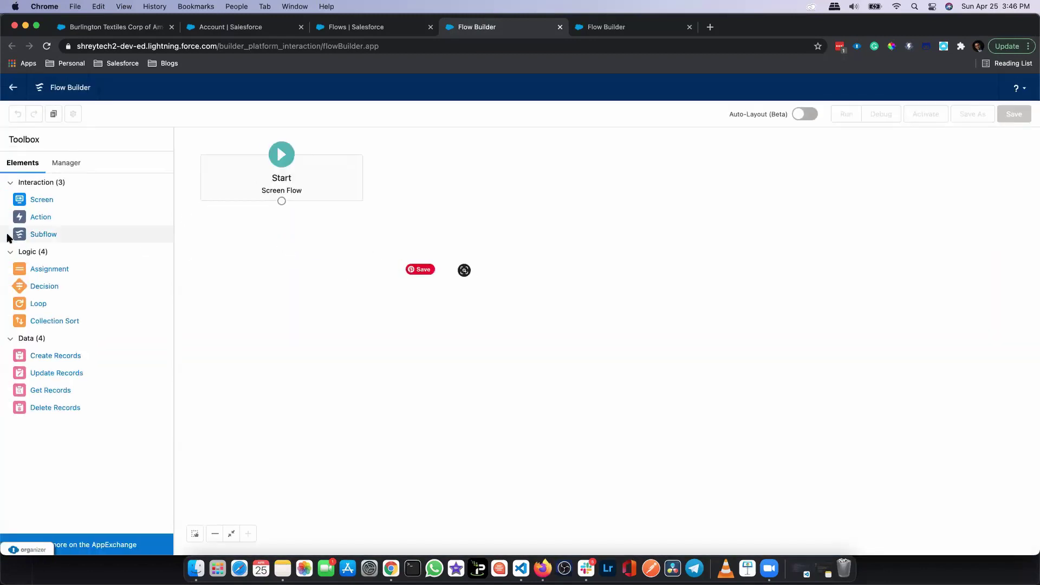
Add a Screen element below Start and label it Screen1
left_click_drag(42, 200, 291, 261)
left_click(734, 218)
type("S")
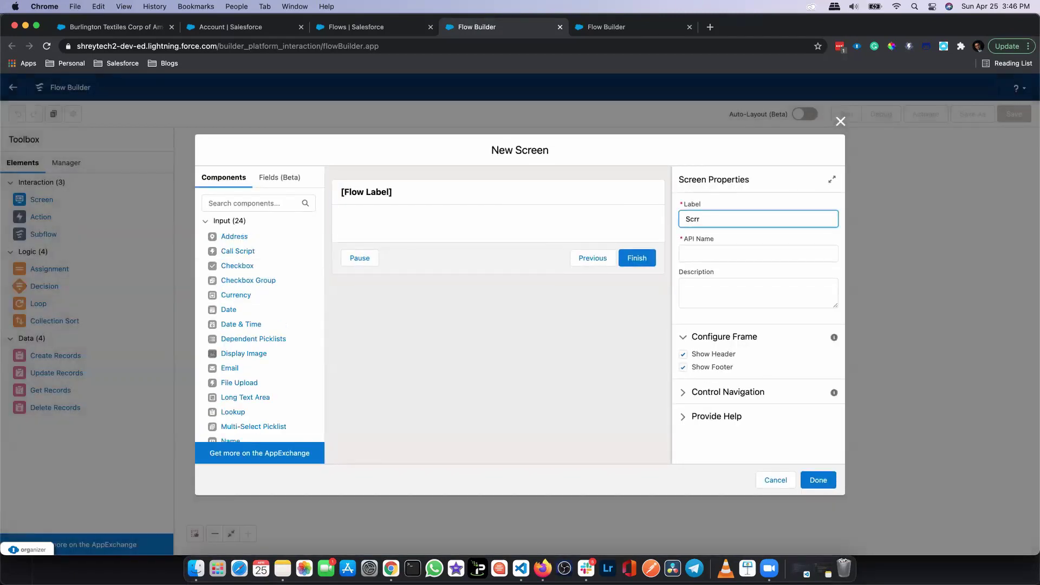
type("creen1")
key("Tab")
Add a required Text component labelled Account Name to Screen1 and finish the screen
scroll(265, 248, "down", 5)
left_click_drag(228, 384, 385, 223)
left_click(697, 219)
type("A")
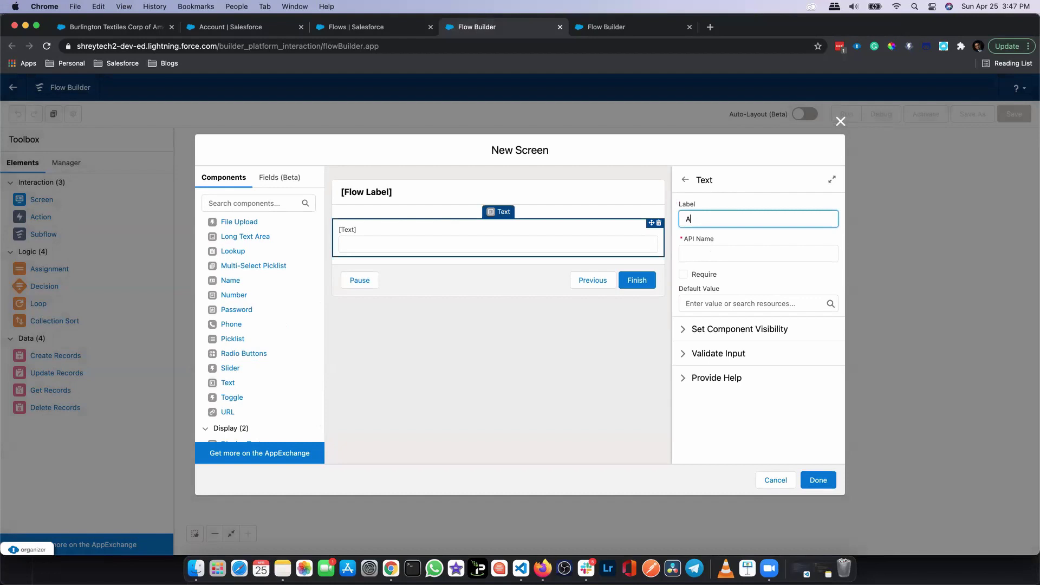
type("ccount Name")
key("Tab")
left_click(683, 275)
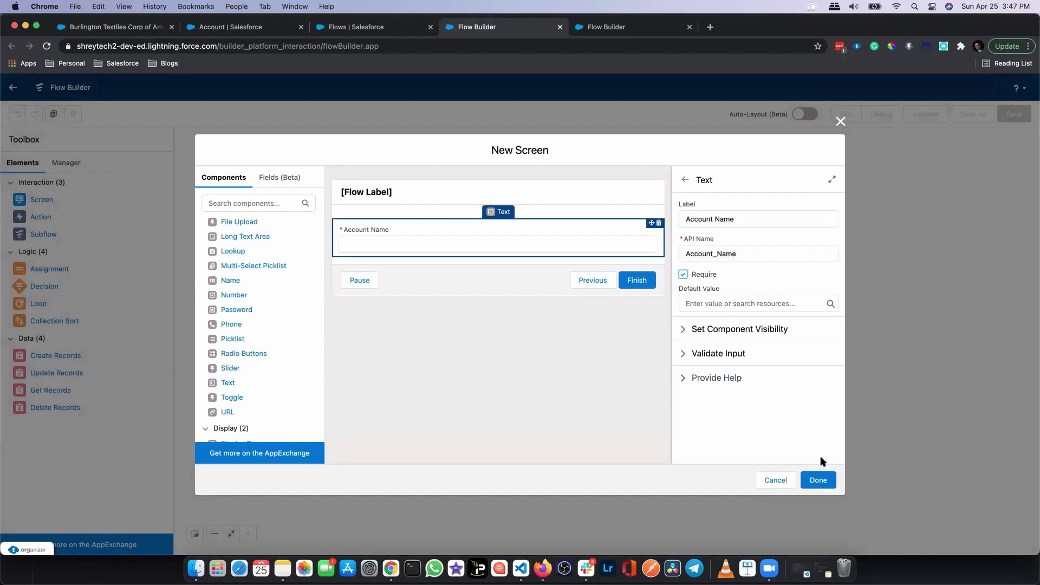
left_click(817, 479)
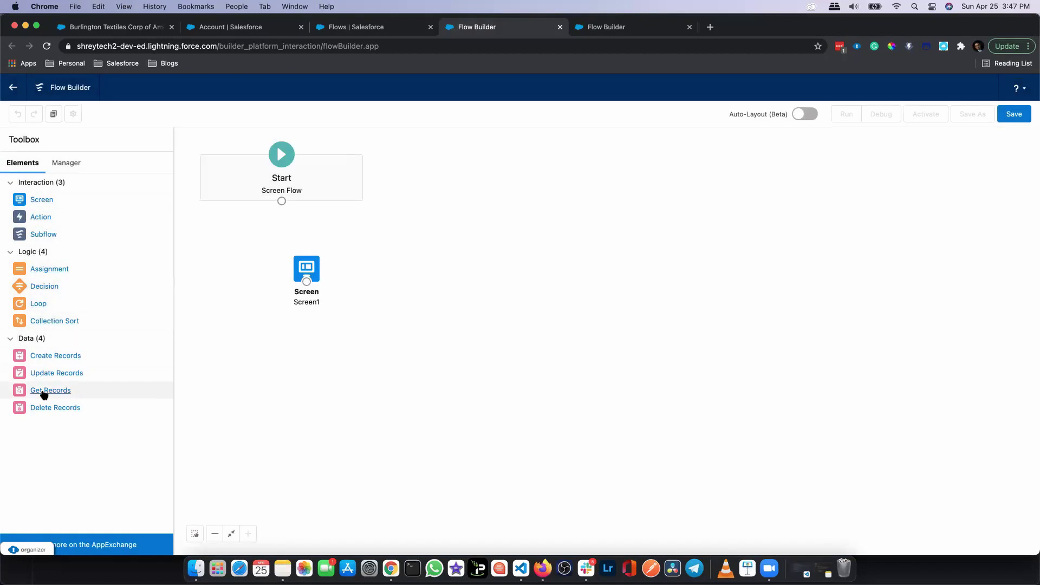
Add a Get Records element beside Screen1, labelled Fetch Account, that retrieves records of the Account object
left_click_drag(41, 392, 403, 247)
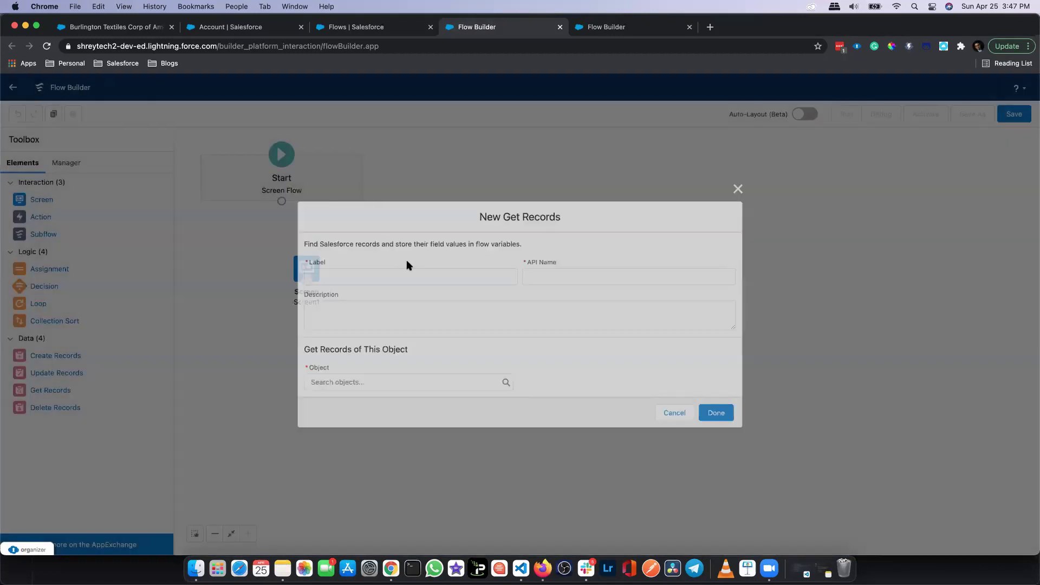
type("fetc")
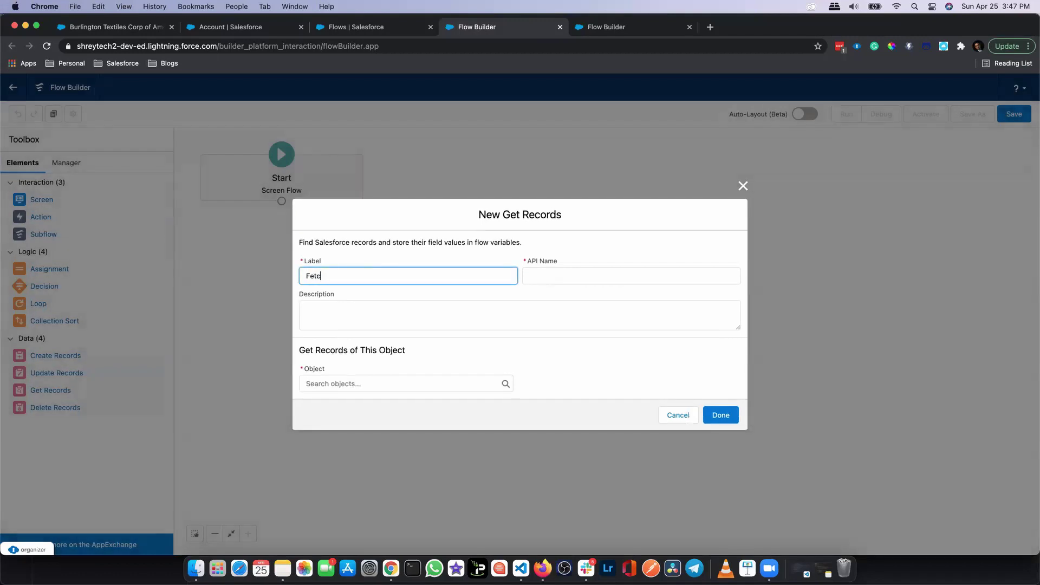
key("Tab")
left_click(371, 383)
type("accc")
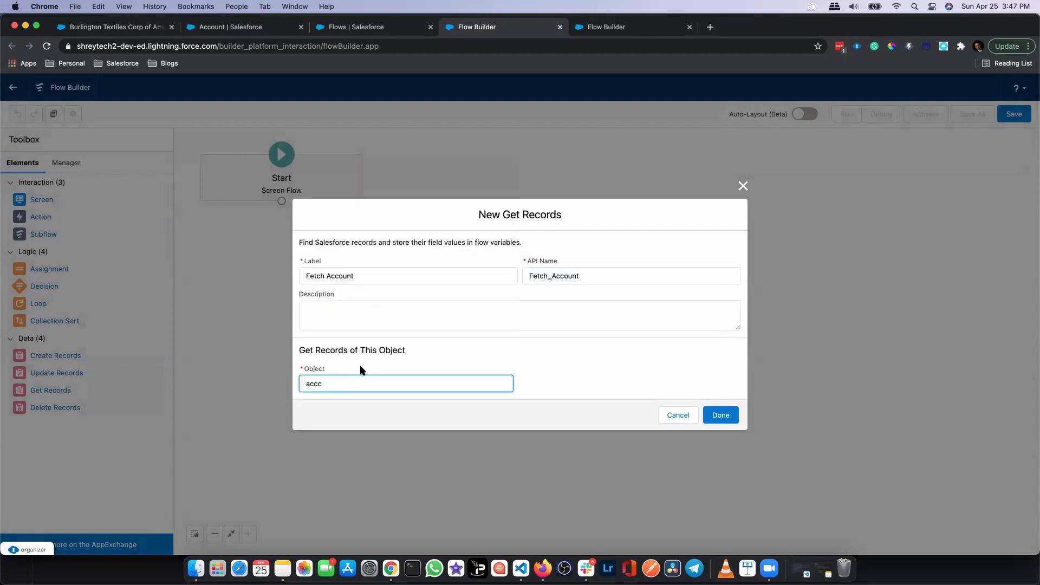
key("BackSpace")
type("ou")
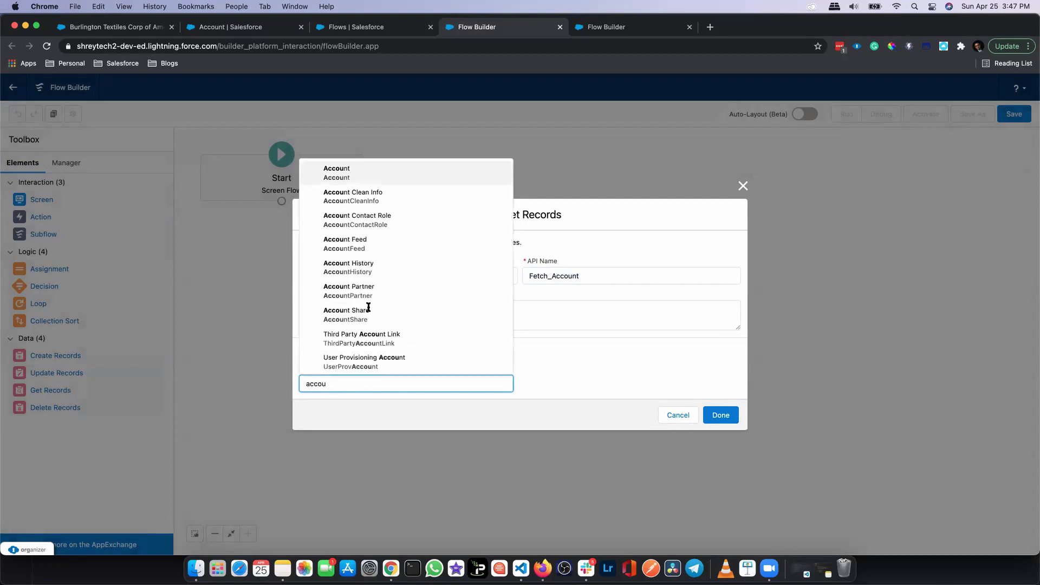
left_click(372, 173)
Filter Fetch Account by Name Starts With {!Account_Name}, finish it, and connect Start to Screen1 and Screen1 to Fetch Account
left_click(379, 383)
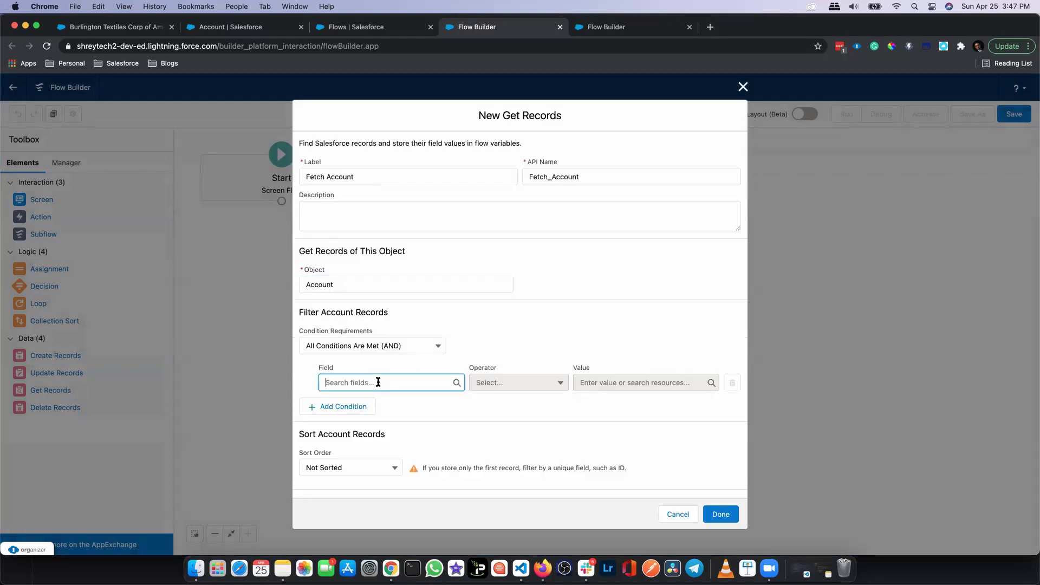
type("name")
left_click(389, 369)
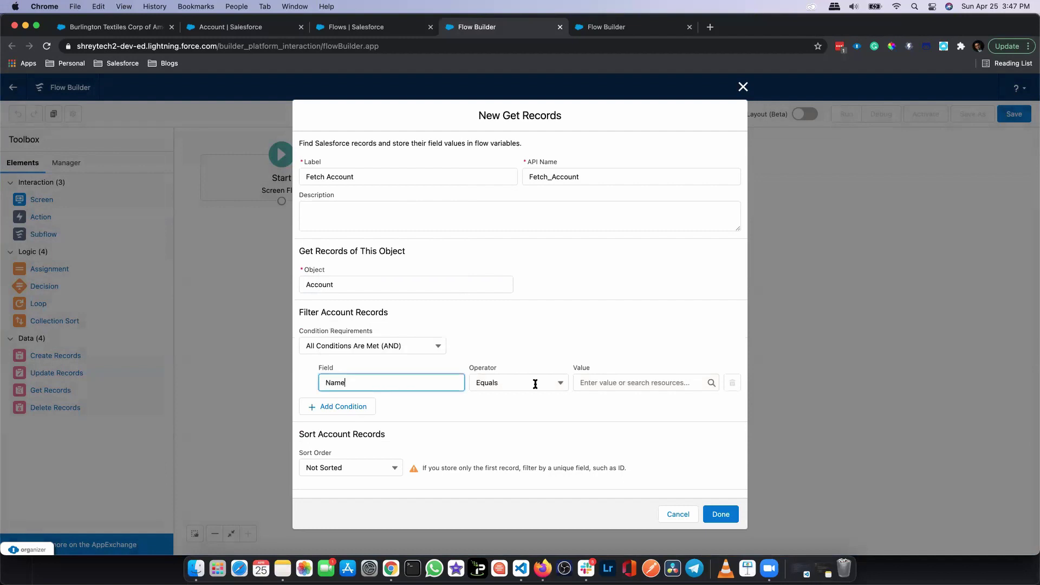
left_click(534, 383)
left_click(529, 442)
left_click(598, 383)
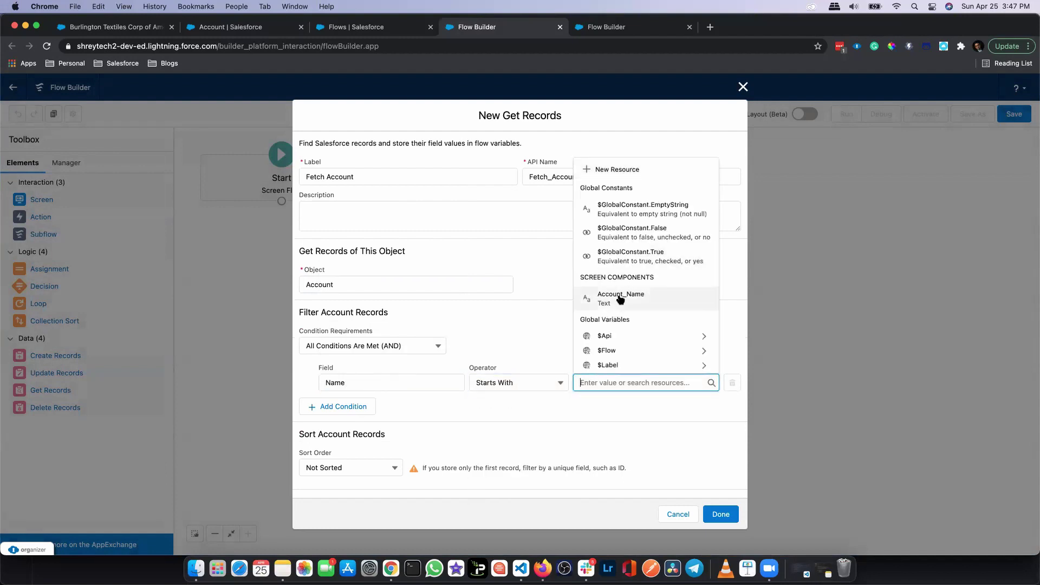
left_click(618, 298)
scroll(437, 446, "down", 3)
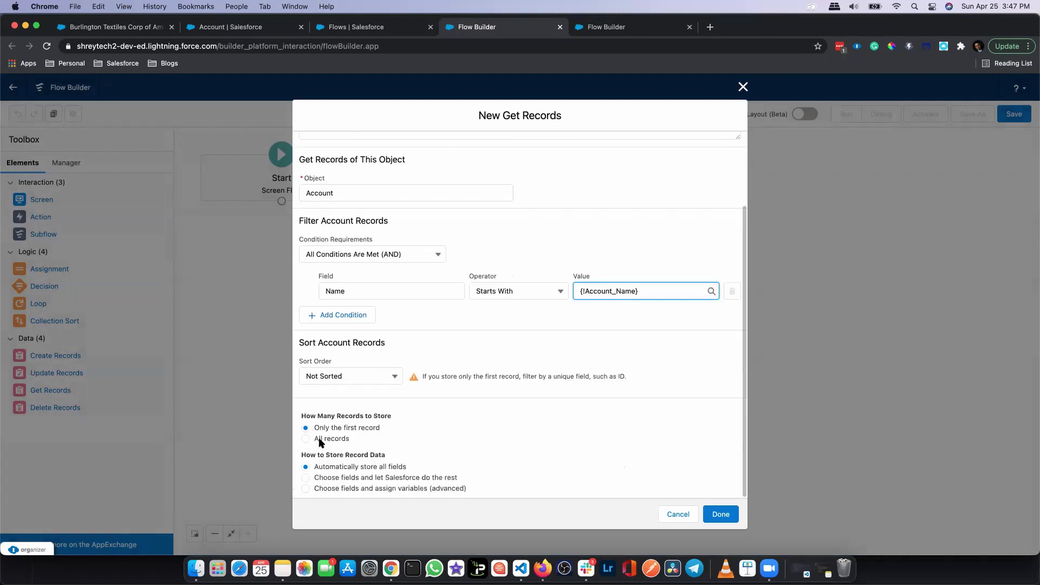
left_click(721, 514)
mouse_move(294, 250)
left_mouse_down()
mouse_move(306, 271)
mouse_move(386, 257)
left_mouse_up()
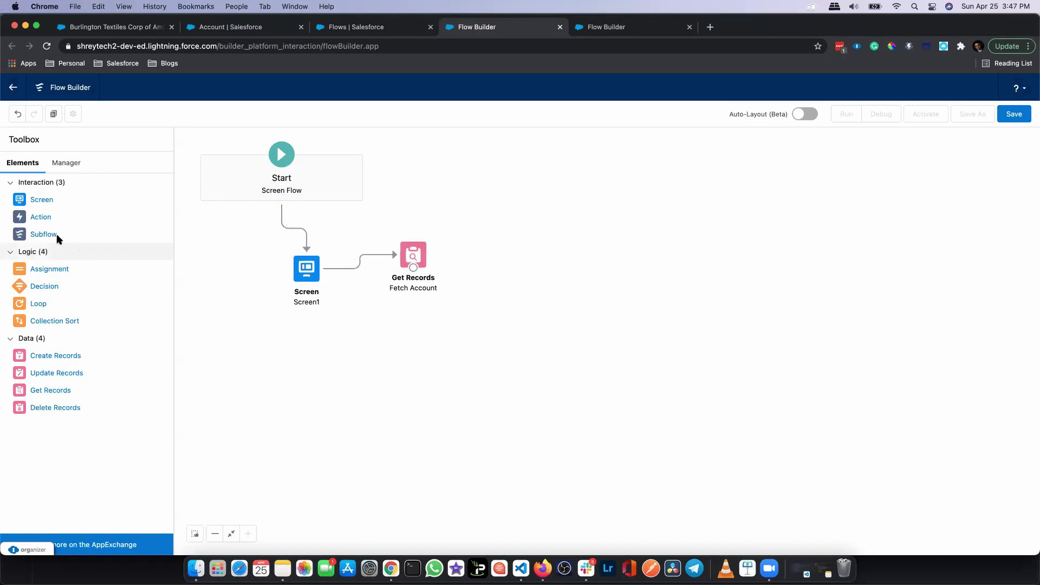
Add a second Screen element beyond Fetch Account and label it Account Information
left_click_drag(43, 202, 526, 247)
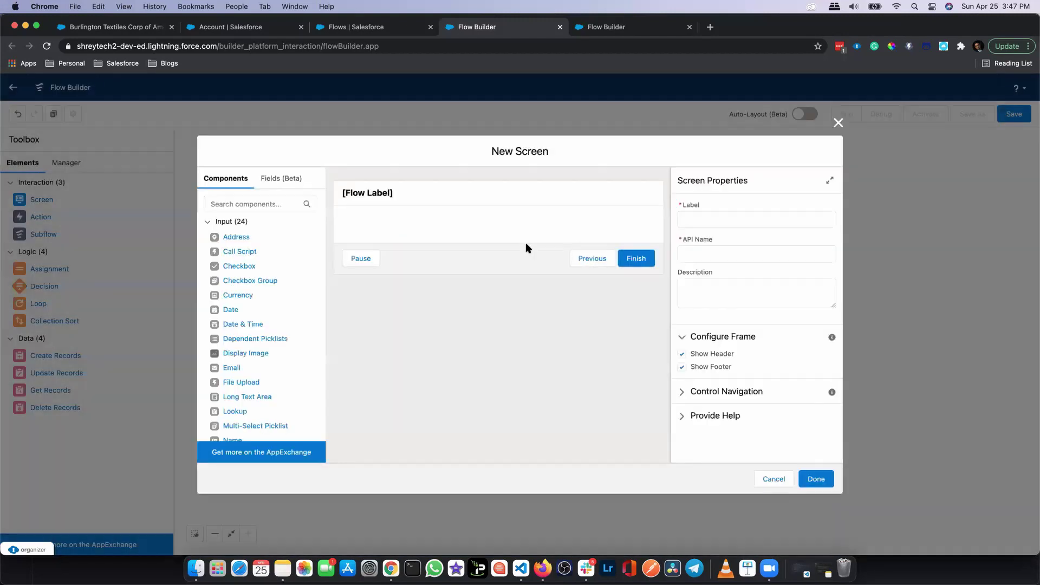
left_click(715, 219)
type("Account Info")
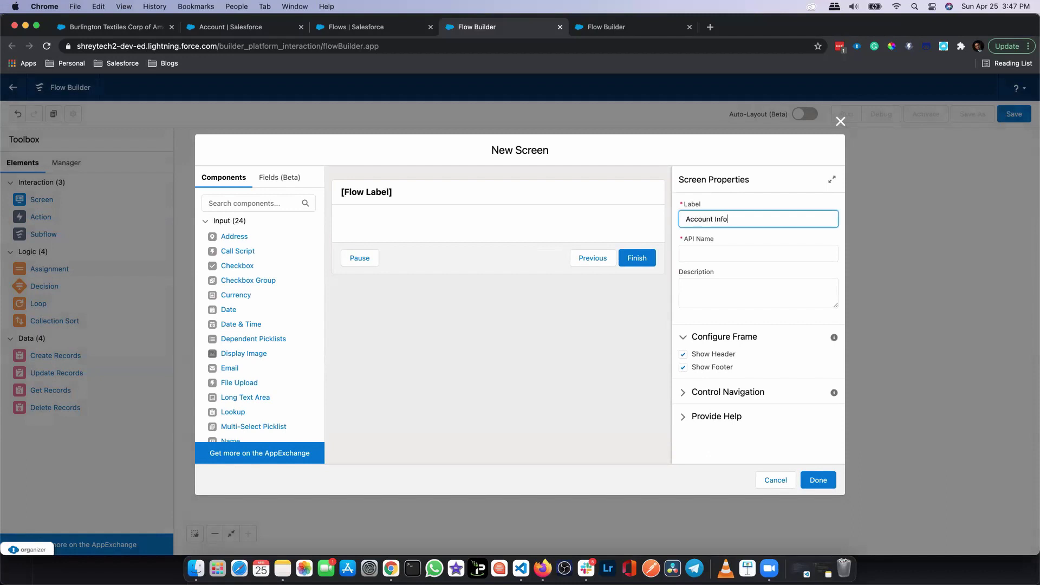
key("BackSpace")
key("BackSpace")
key("Tab")
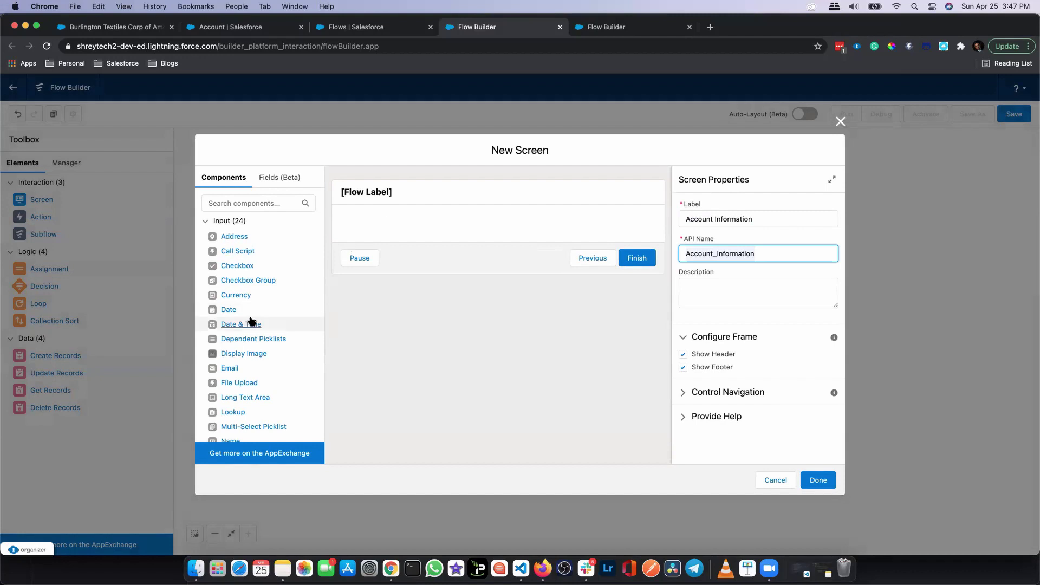
Add a Text component to the Account Information screen with label Account Name and API name Account_Name_1
scroll(251, 321, "down", 5)
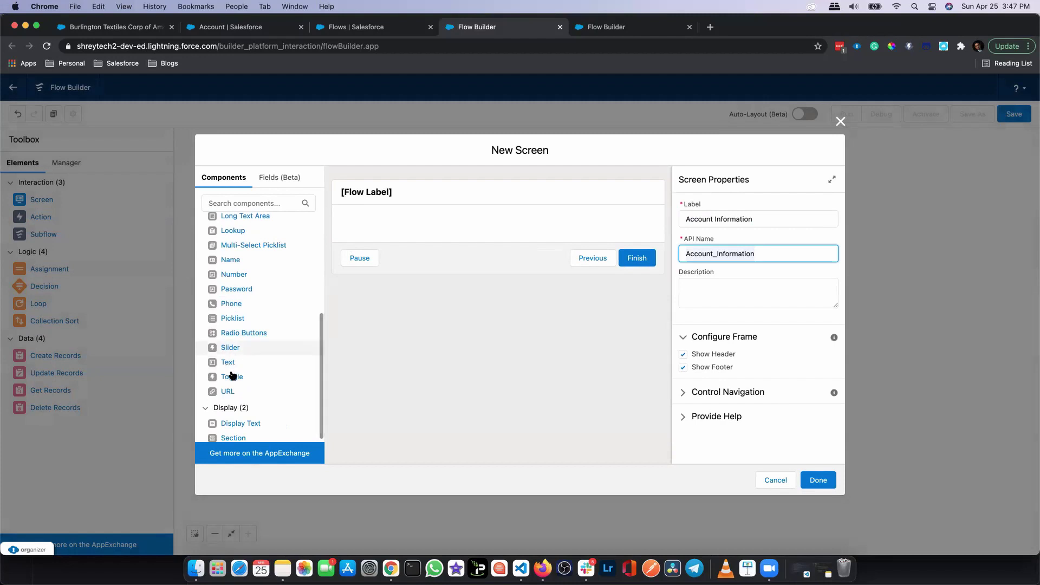
left_click_drag(230, 362, 377, 225)
left_click(704, 219)
type("Account Name")
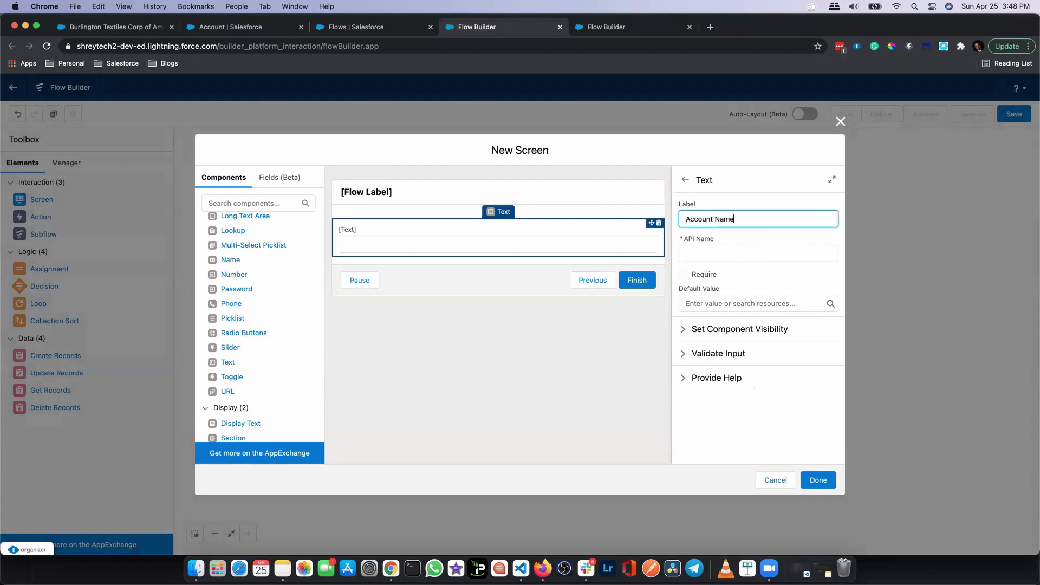
left_click(694, 254)
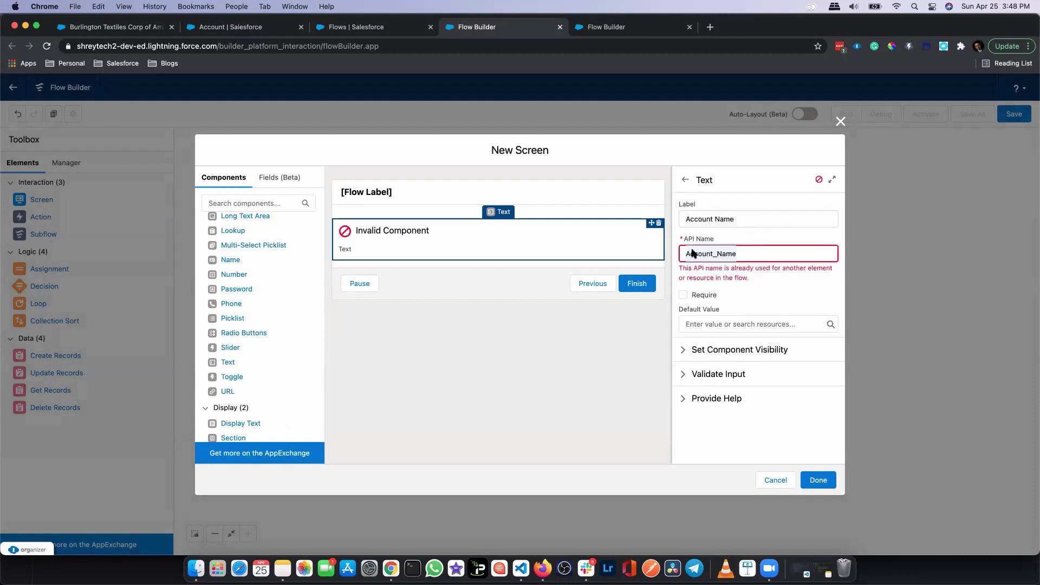
left_click(713, 255)
Set the Account Name text component's default value to {!Fetch_Account.Name} and finish the screen
left_click(727, 319)
left_click(728, 303)
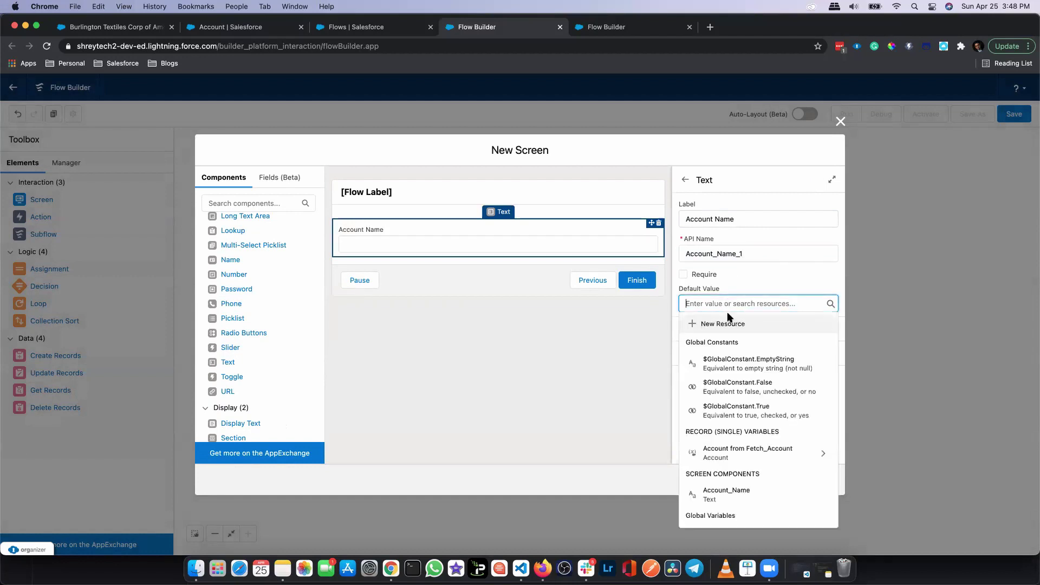
type("fet")
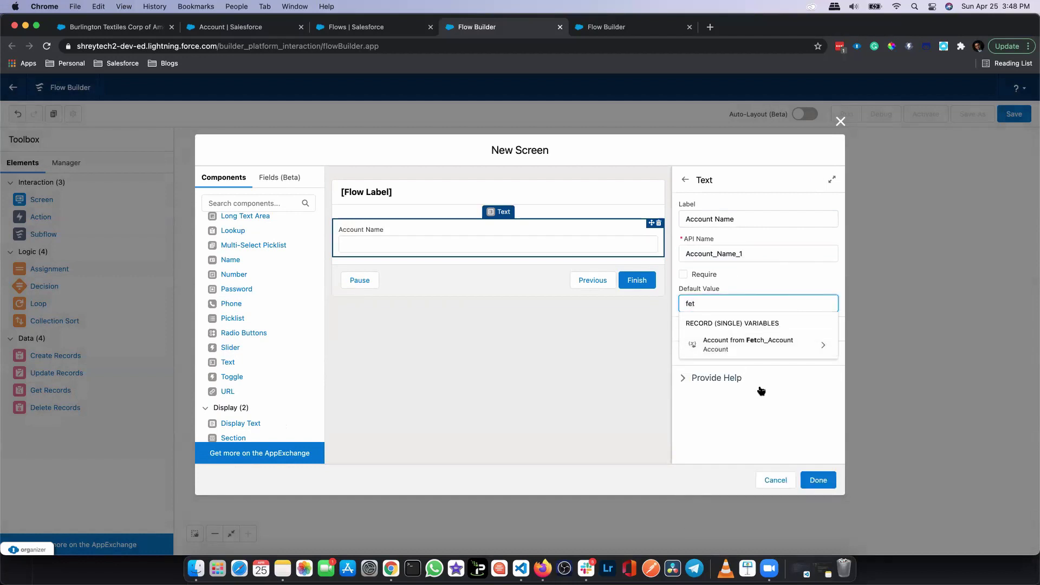
left_click(759, 345)
type("nt.Nam")
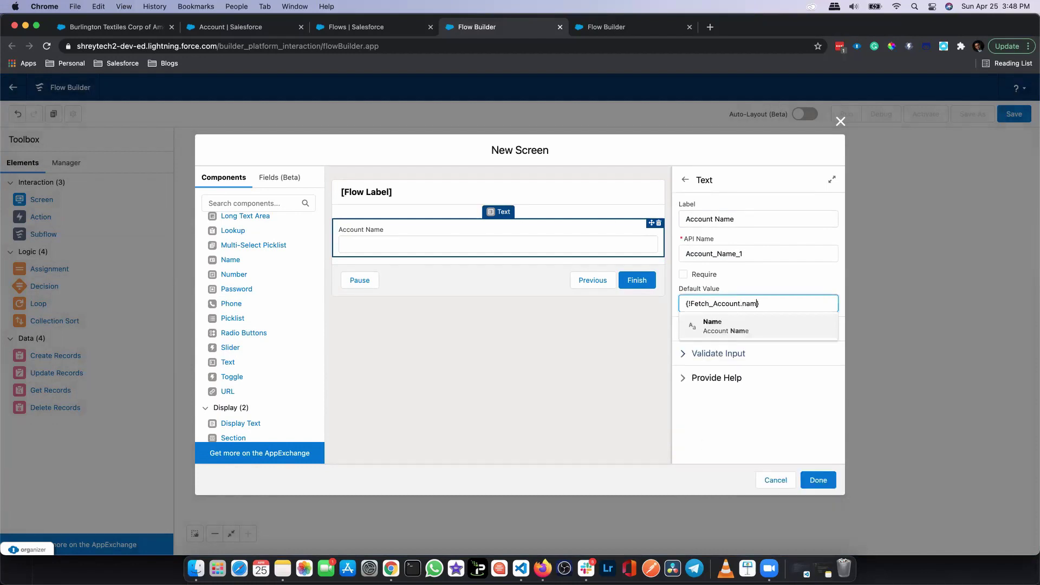
type("e")
left_click(744, 324)
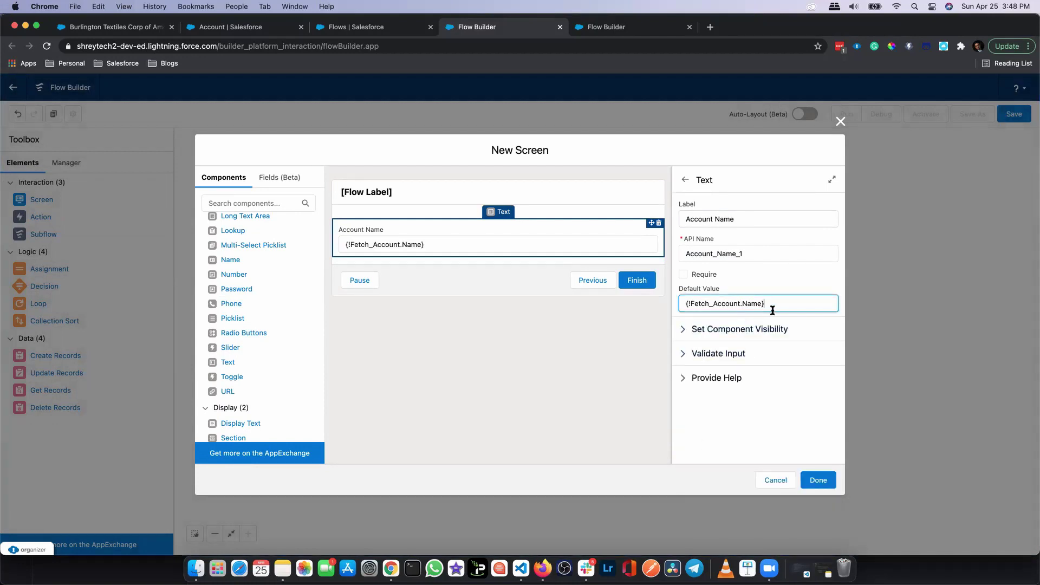
left_click(819, 480)
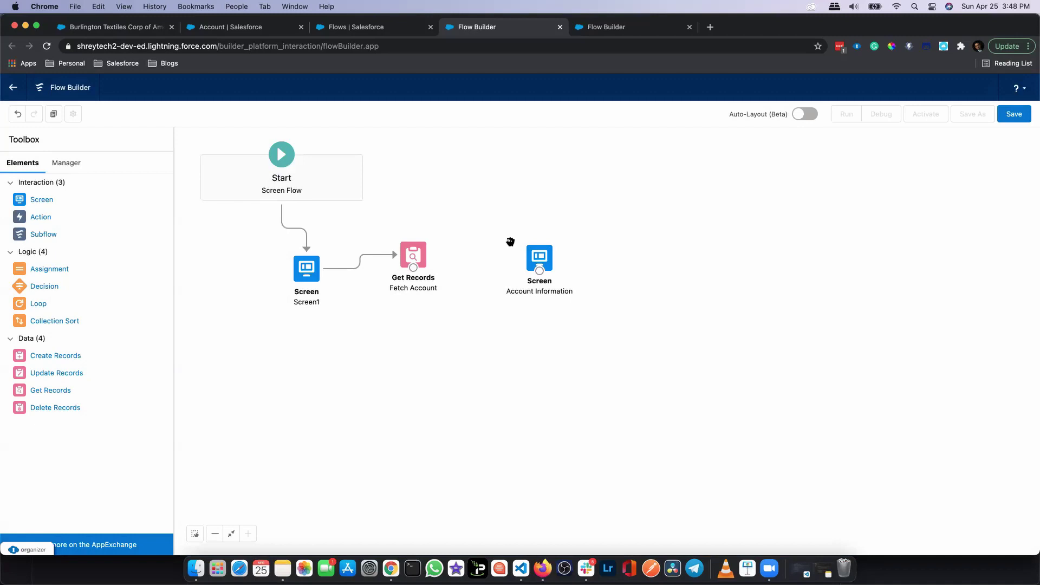
Reopen the Account Information screen and delete its Account Name text component
double_click(539, 259)
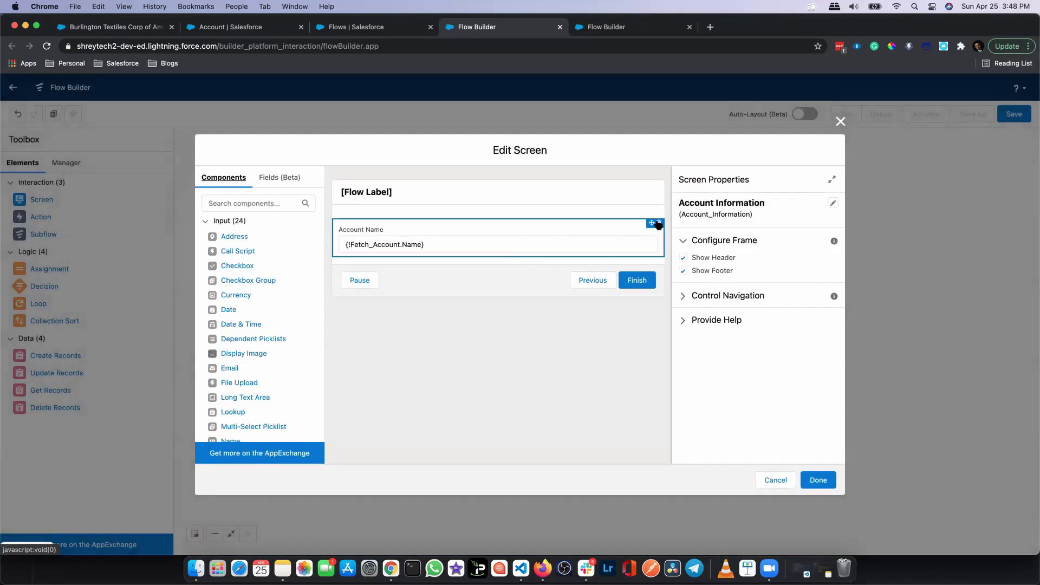
left_click(659, 224)
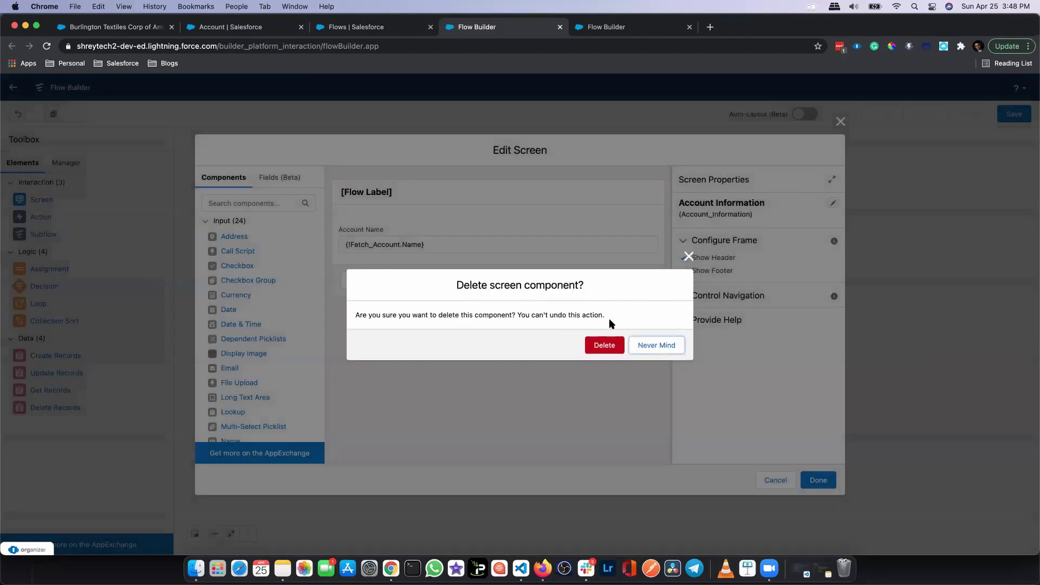
left_click(605, 345)
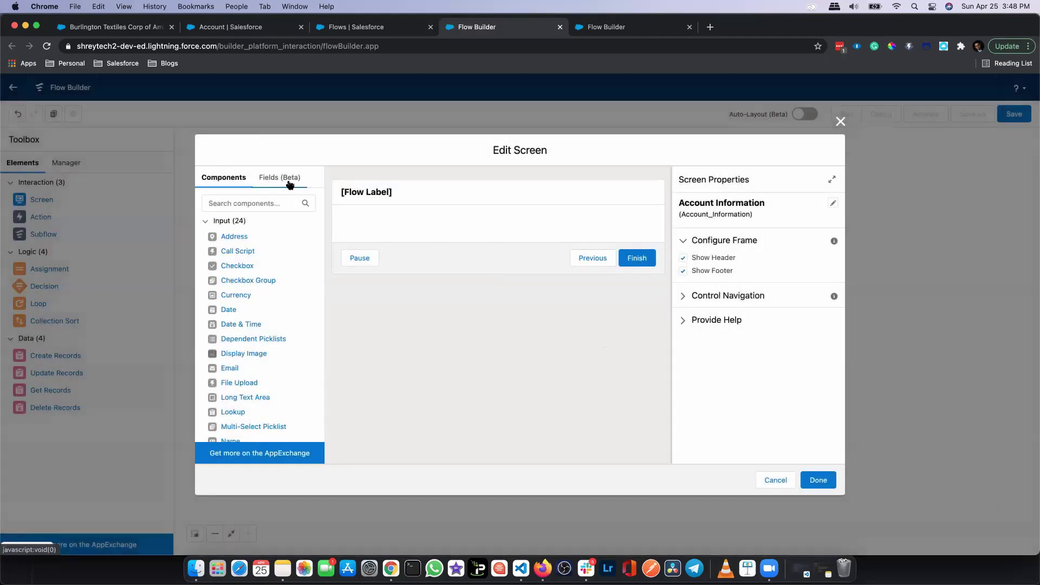
Choose Account from Fetch_Account as the record variable for the screen's record fields and dismiss the beta notice
left_click(282, 180)
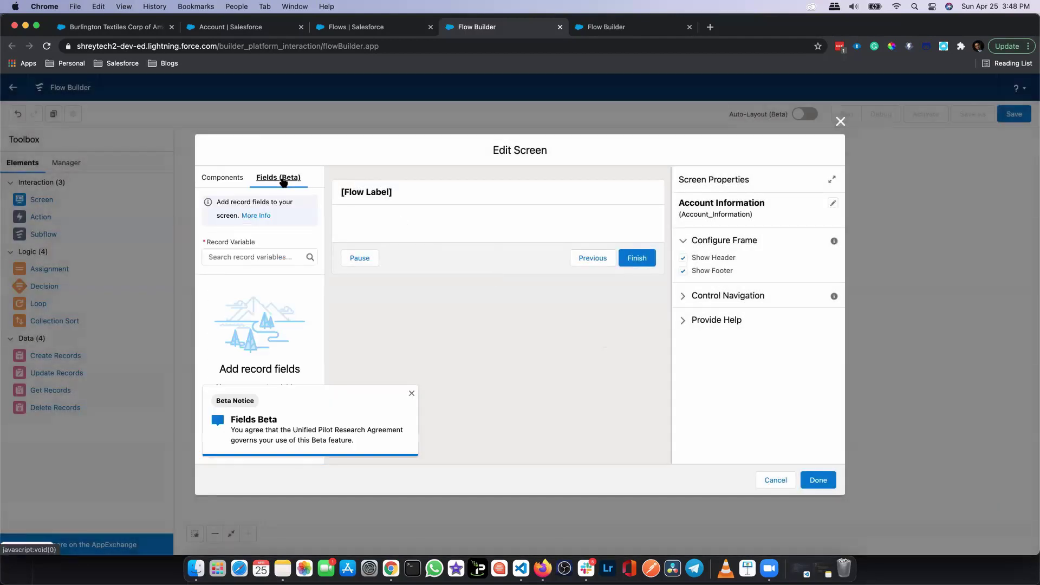
left_click(268, 257)
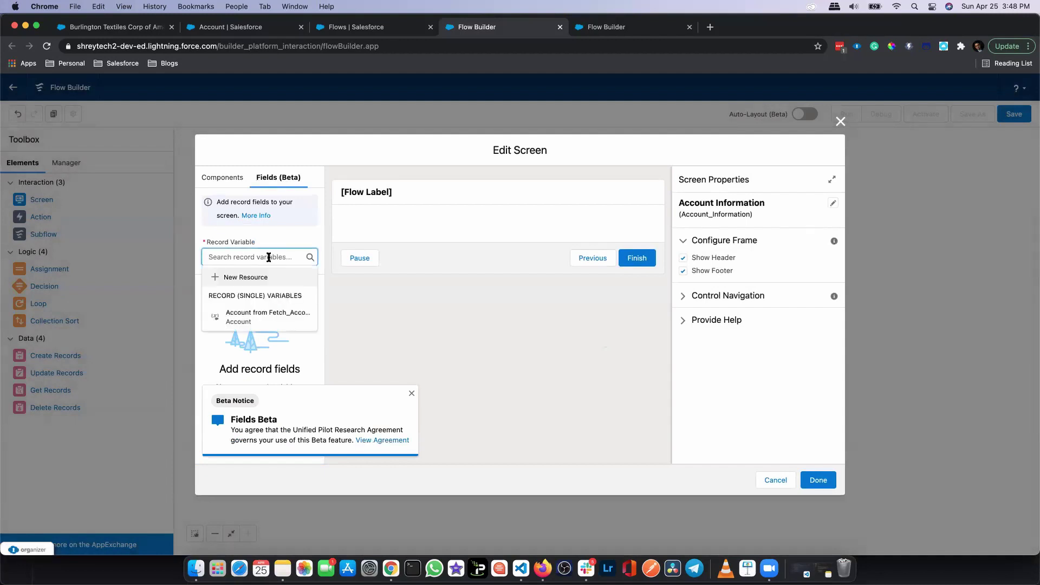
left_click(265, 319)
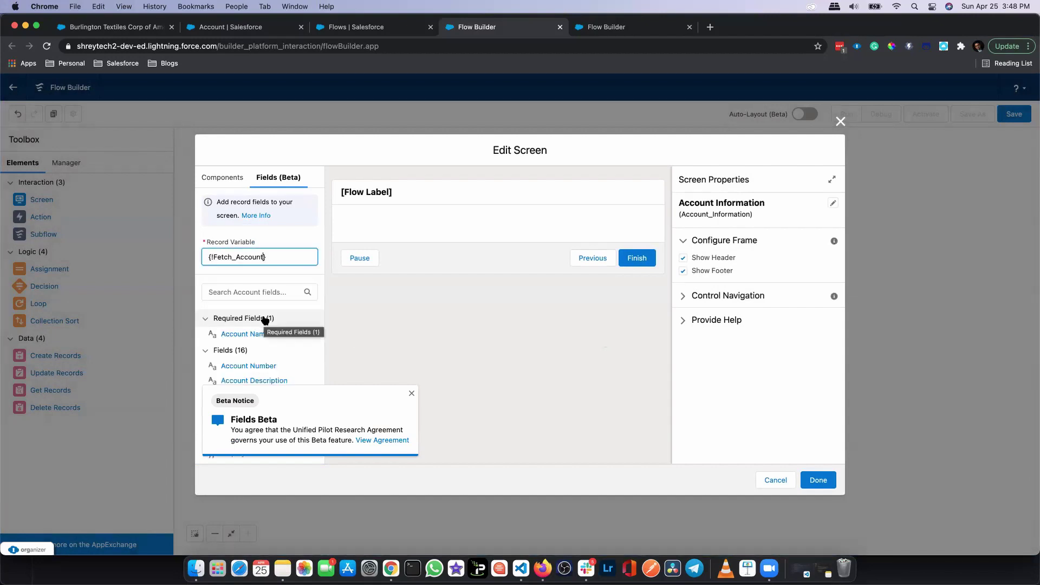
left_click(412, 394)
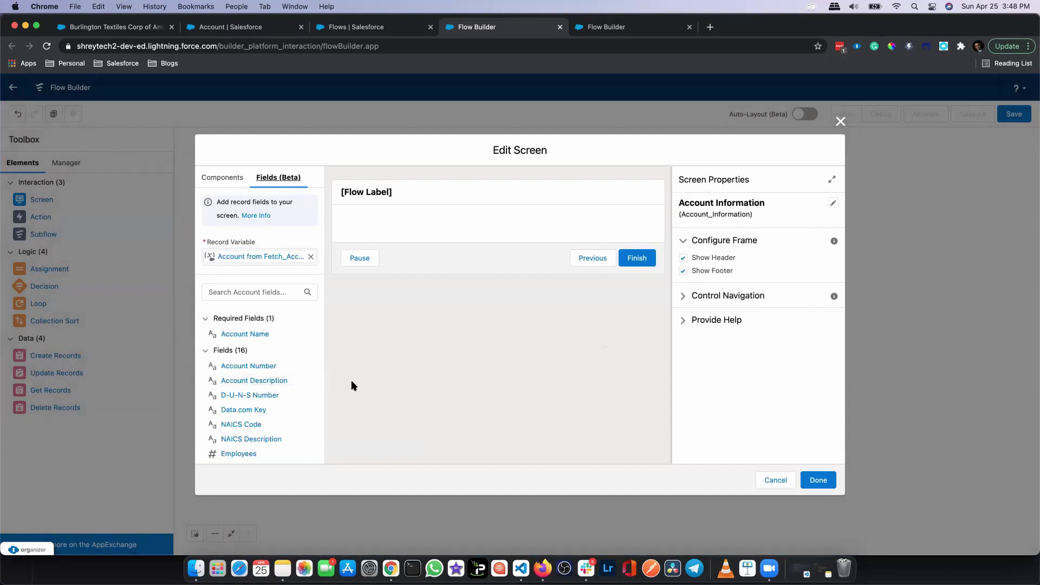
Add the Account Name, Account Number, Account Description, Data.com Key and Year Started record fields to the Account Information screen
left_click_drag(340, 266, 398, 228)
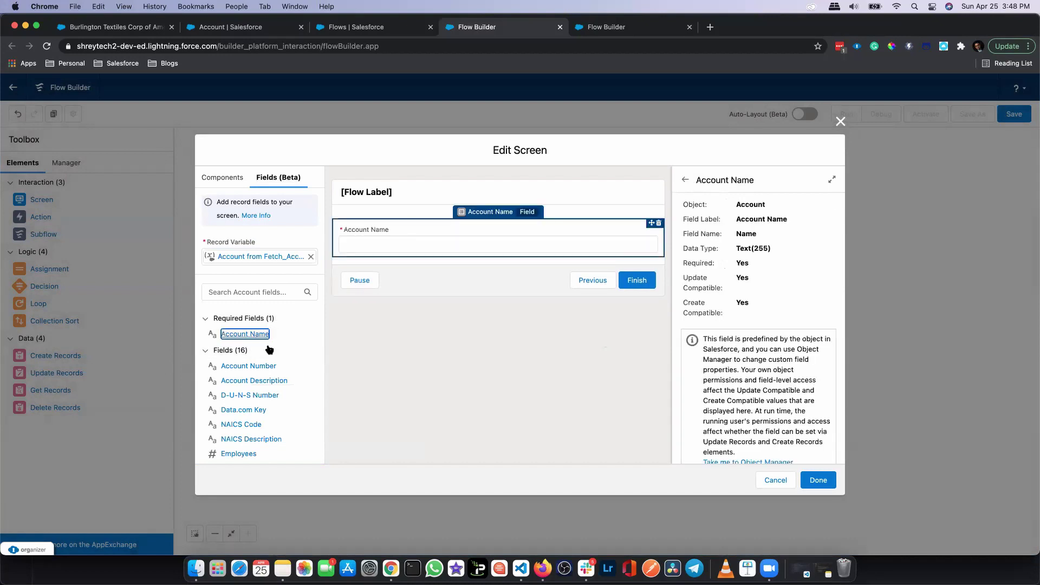
left_click_drag(228, 365, 402, 256)
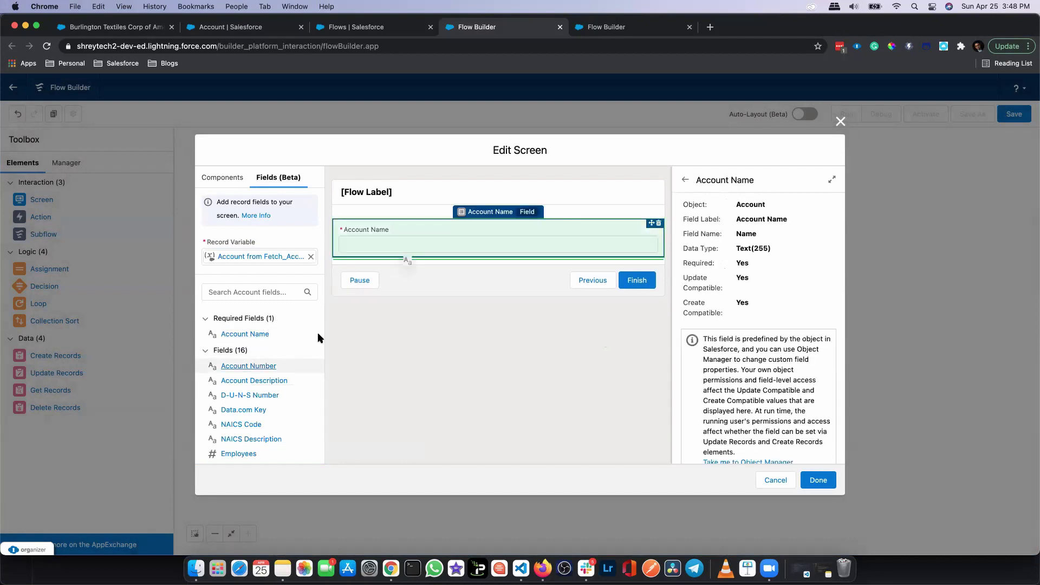
left_click_drag(271, 381, 428, 287)
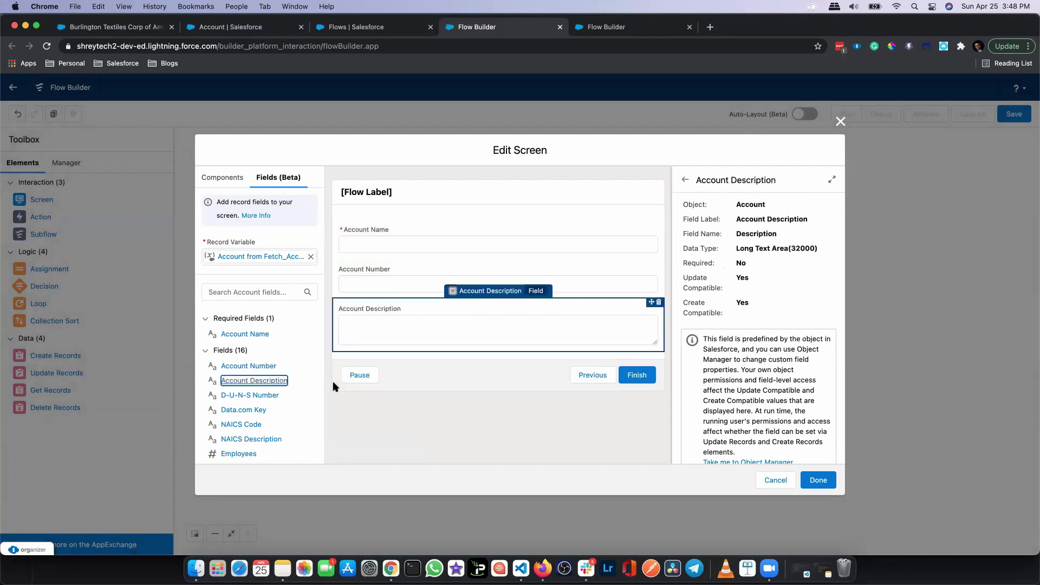
left_click_drag(353, 369, 399, 347)
scroll(227, 386, "down", 5)
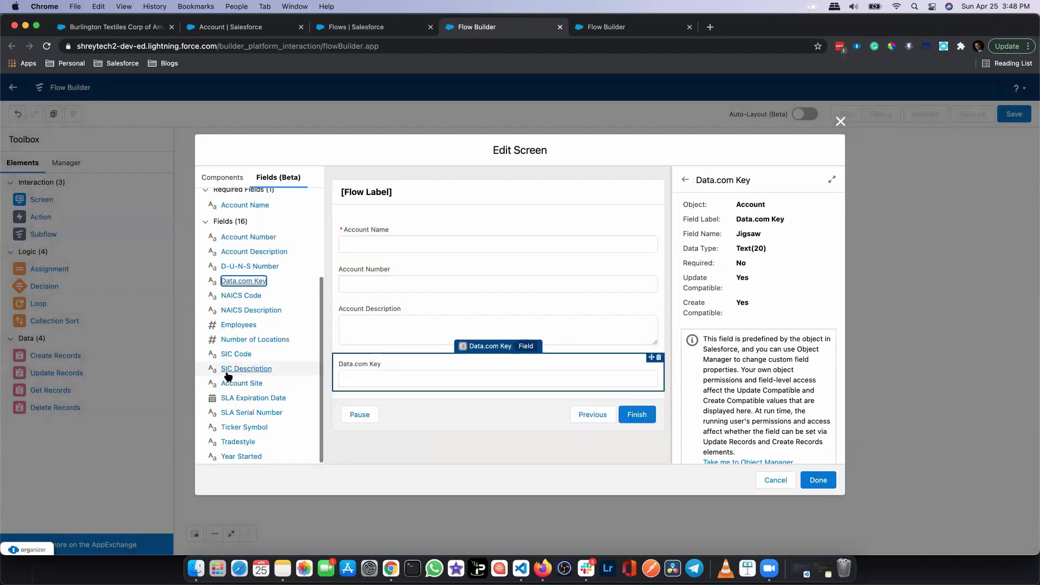
left_click_drag(239, 457, 396, 393)
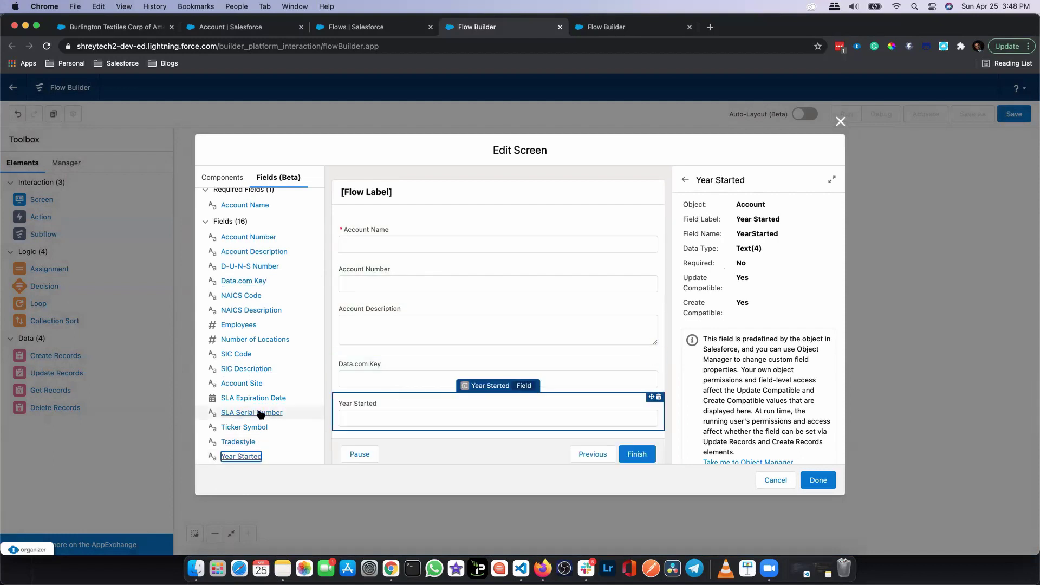
Add the SLA Expiration Date record field below Year Started on the Account Information screen
left_click_drag(255, 397, 503, 423)
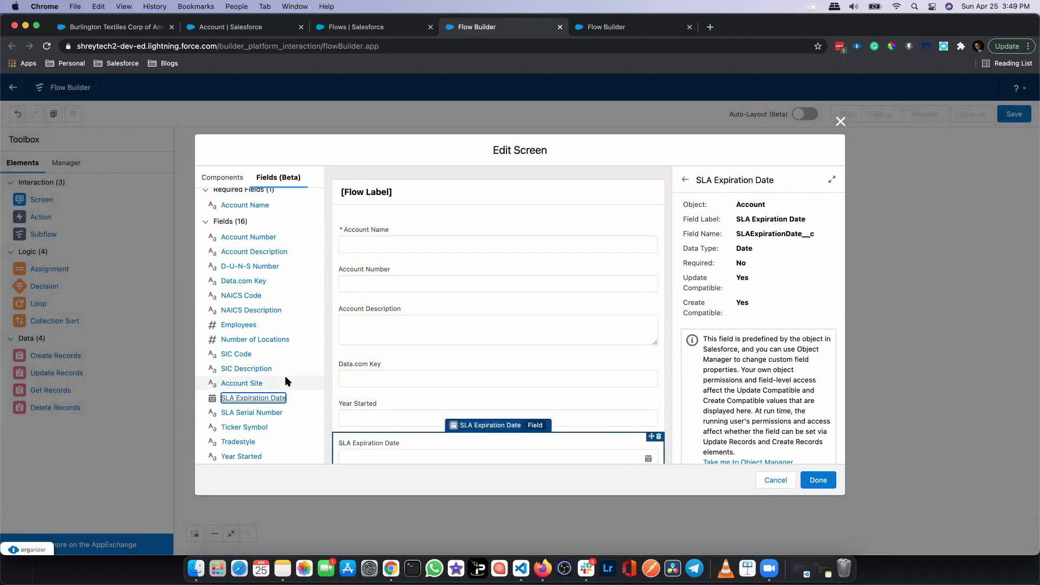
Review the properties of the Account Name, Account Description and SLA Expiration Date fields, and browse the available screen components
left_click(410, 244)
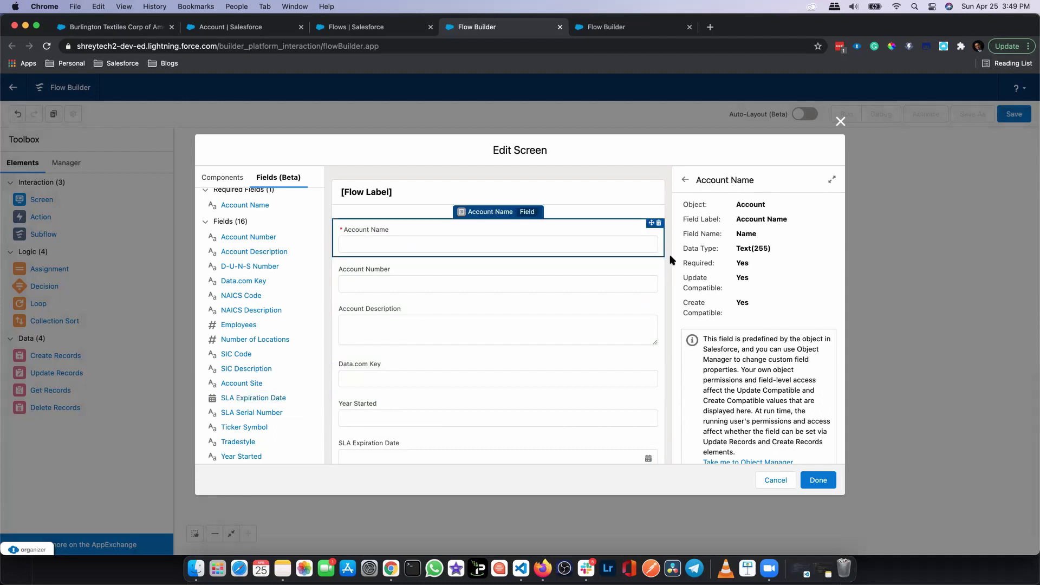
left_click(453, 325)
scroll(472, 359, "down", 2)
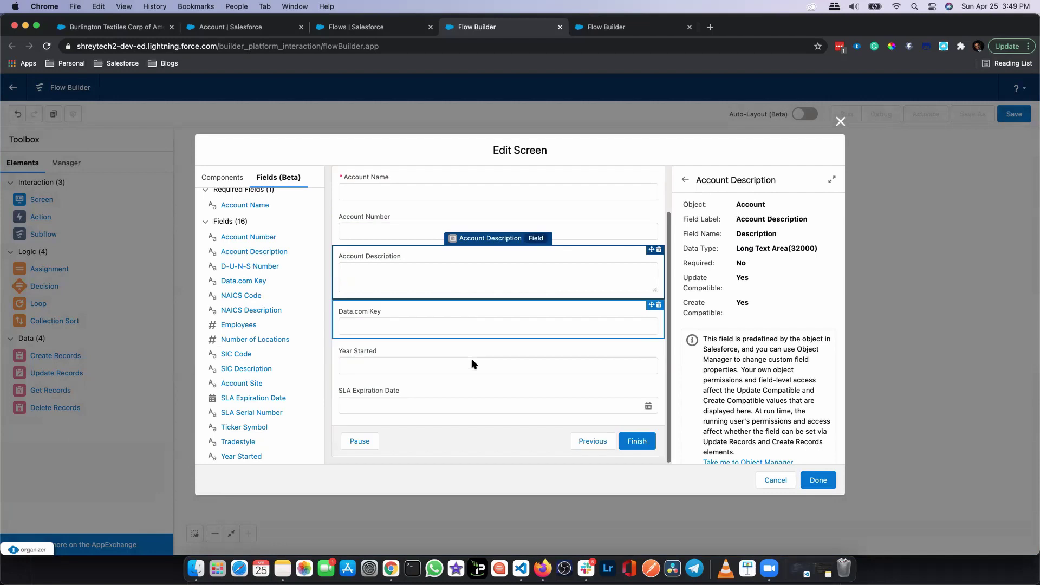
left_click(416, 389)
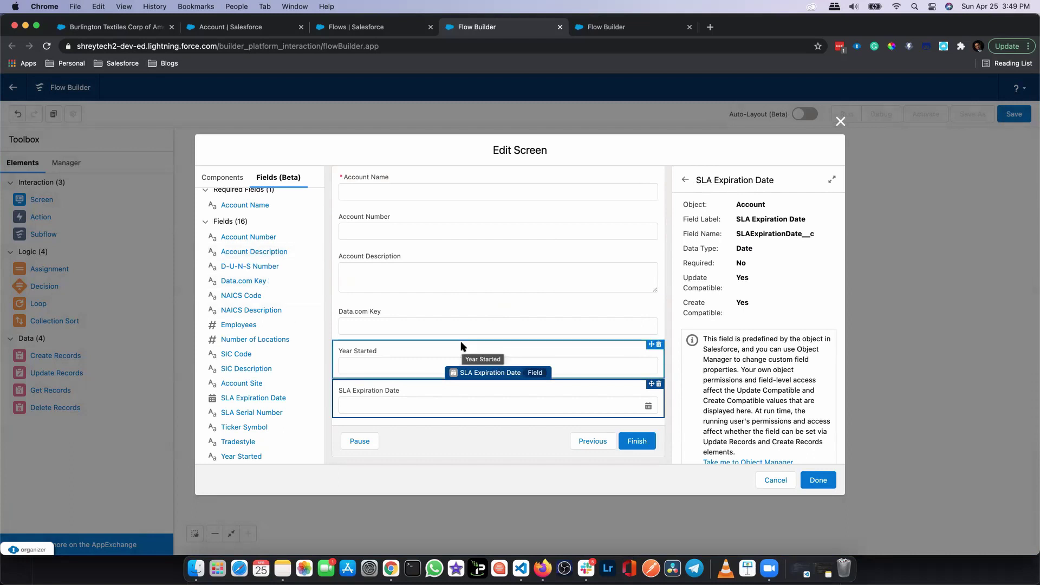
left_click(227, 177)
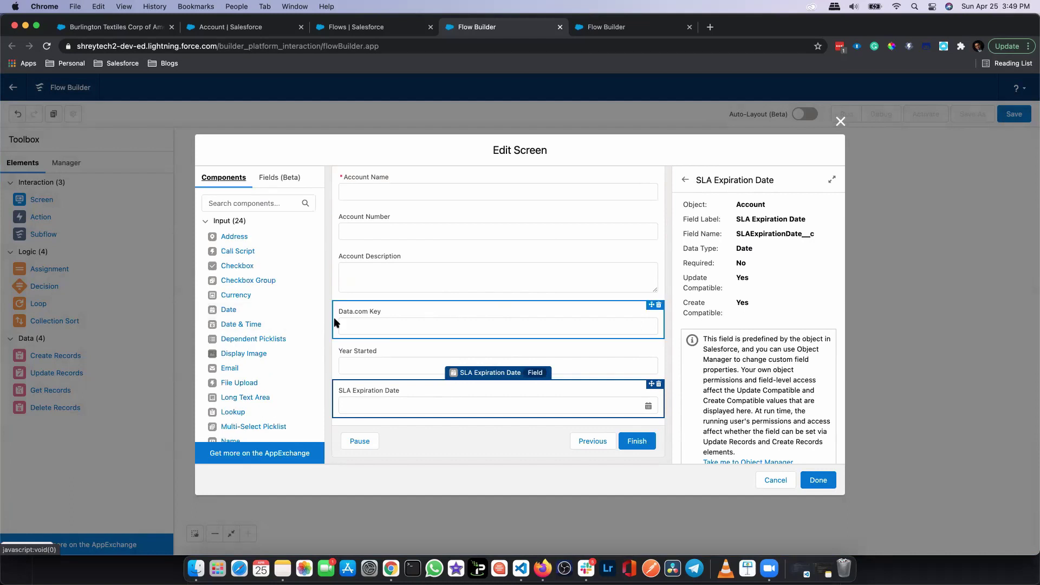
scroll(278, 375, "down", 5)
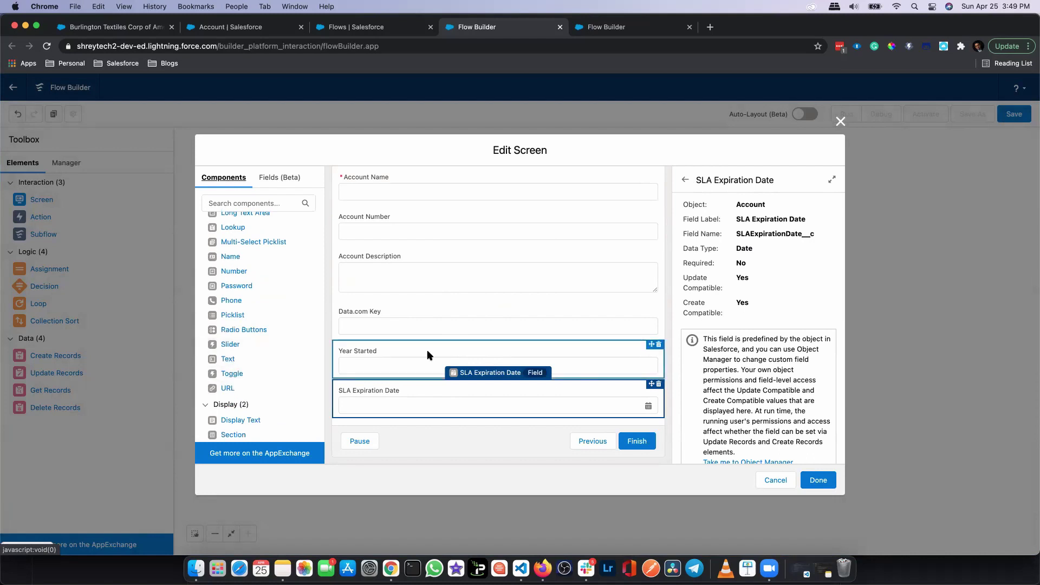
scroll(428, 358, "up", 2)
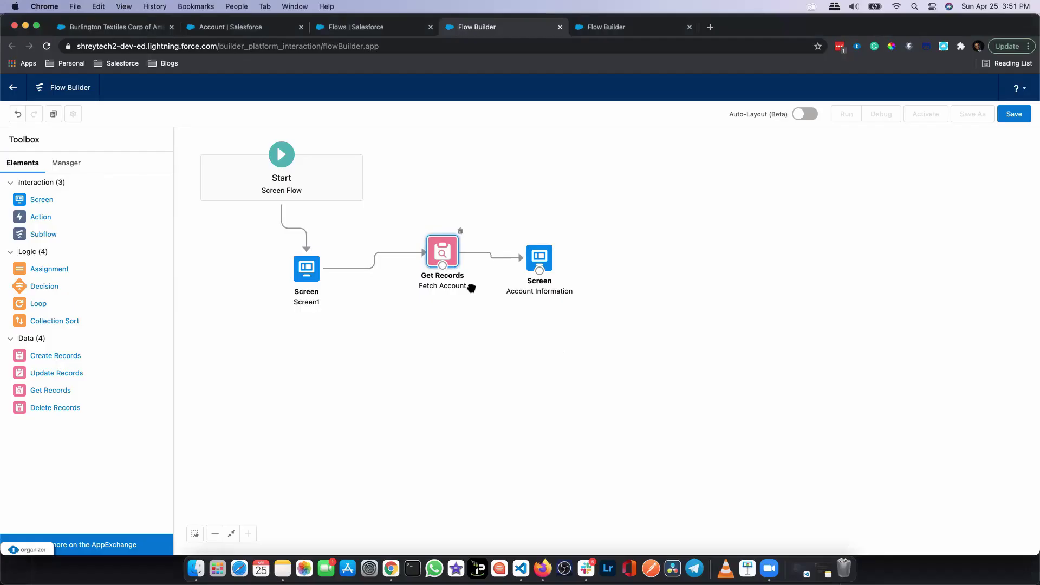
Reopen the Account Information screen and delete all six record fields, from Account Name through SLA Expiration Date
double_click(542, 257)
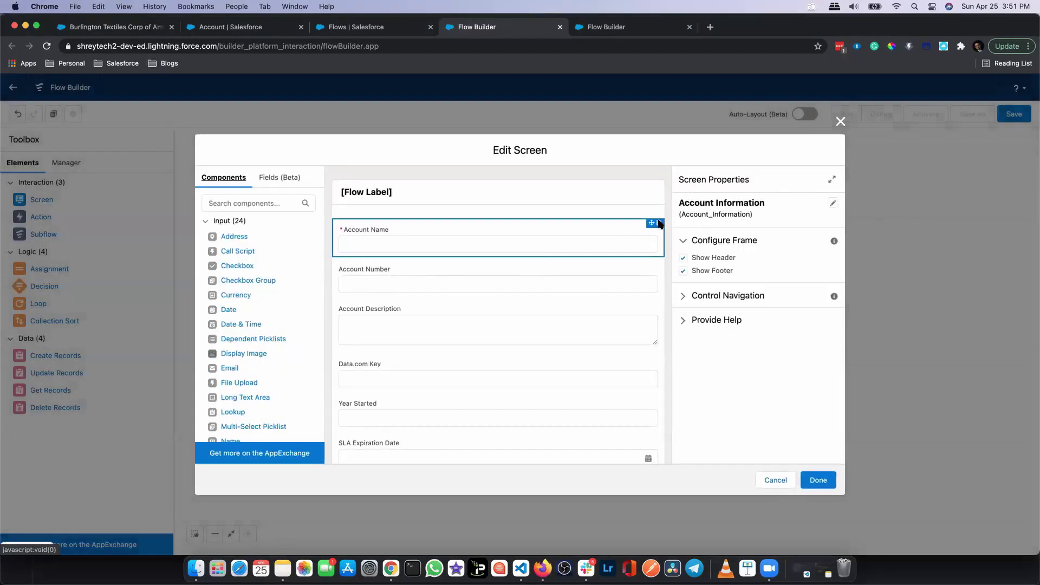
left_click(659, 223)
left_click(616, 349)
left_click(659, 223)
left_click(601, 352)
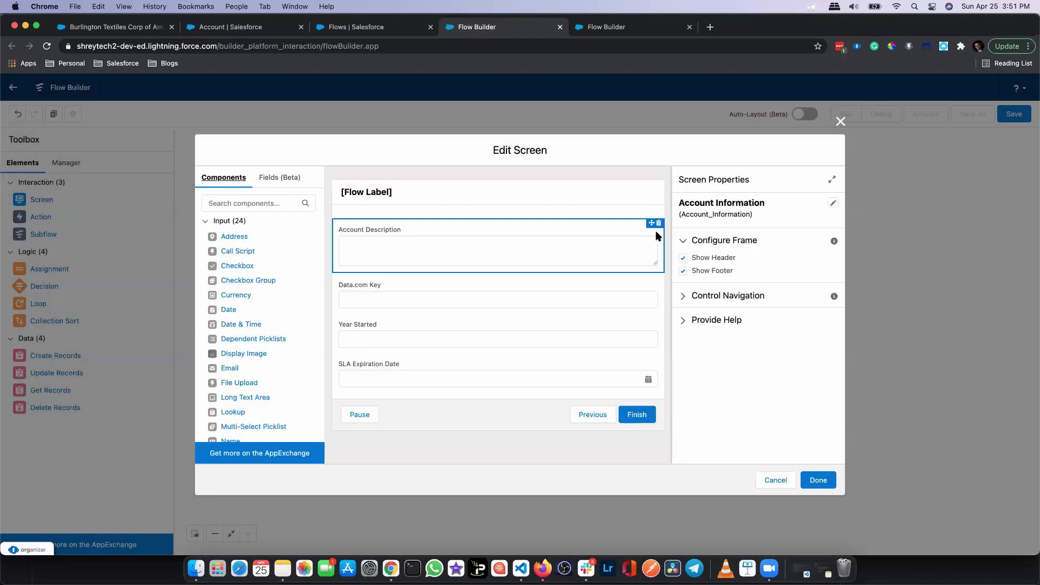
left_click(658, 223)
left_click(601, 351)
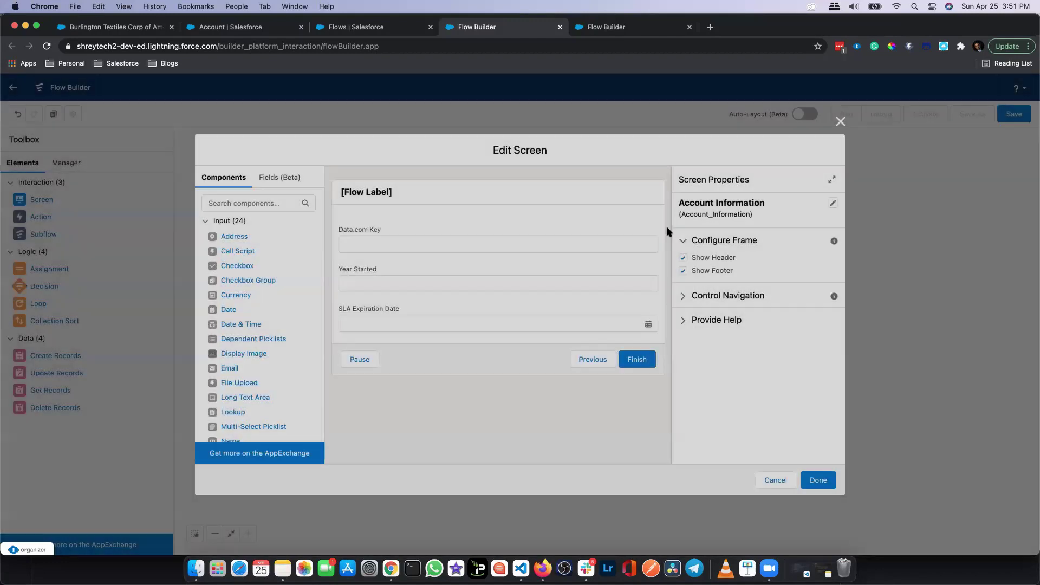
left_click(659, 223)
left_click(601, 351)
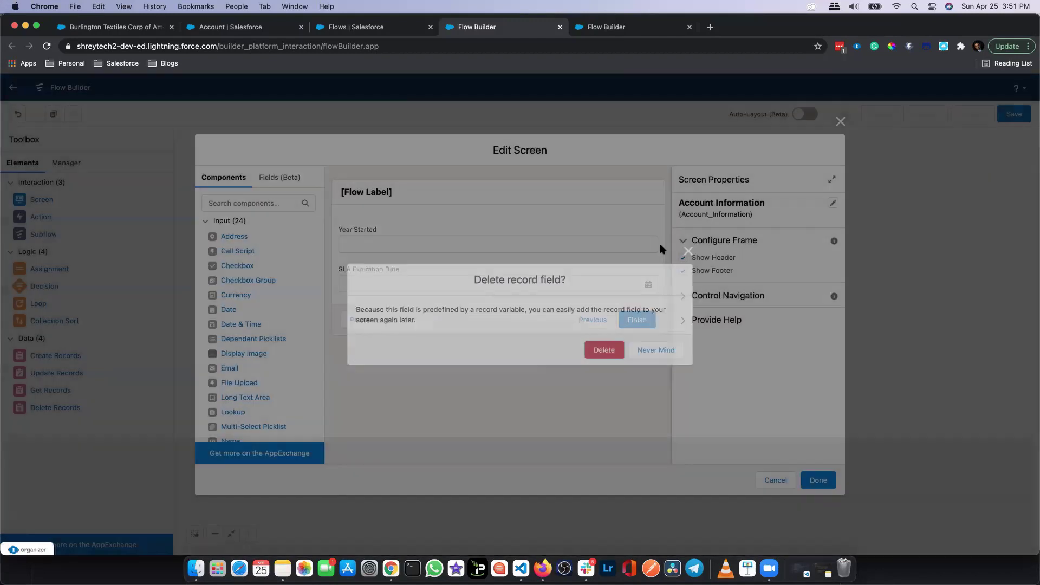
left_click(659, 224)
left_click(602, 350)
left_click(659, 223)
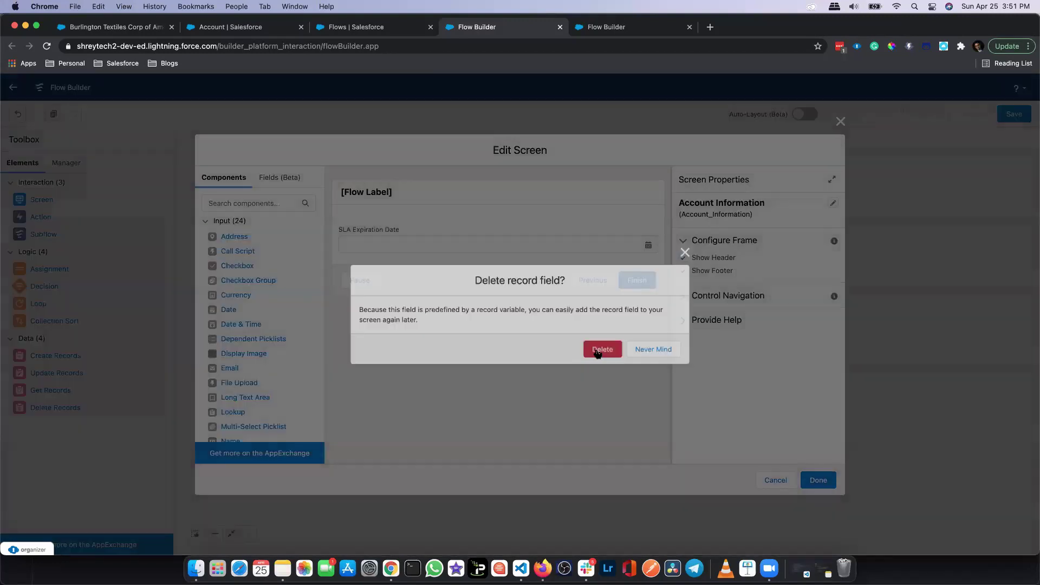
left_click(601, 350)
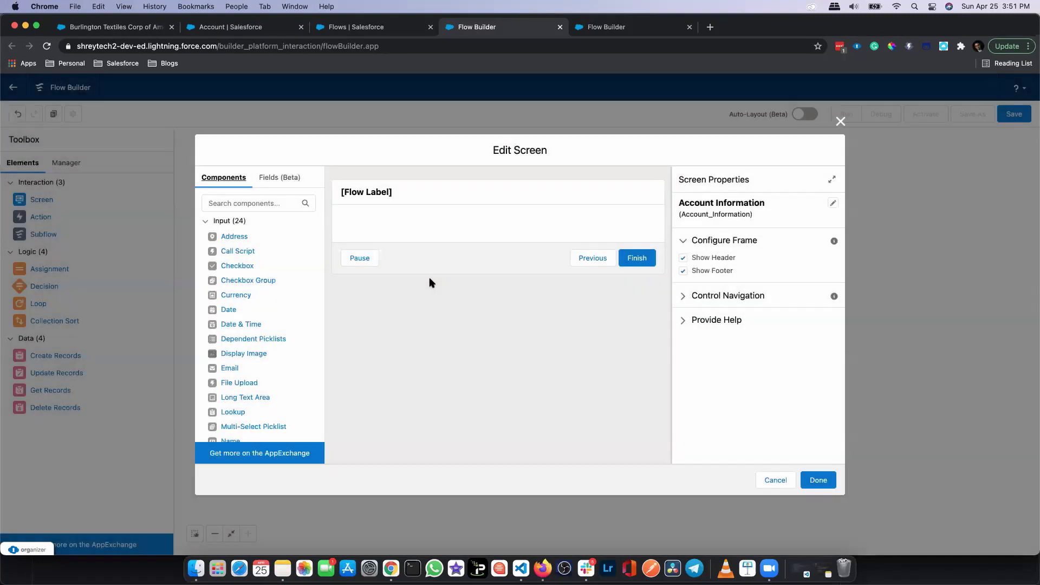
Place a Section component on the empty Account Information screen and add a second column to it
left_click(235, 203)
type("sec")
left_click_drag(232, 237, 423, 220)
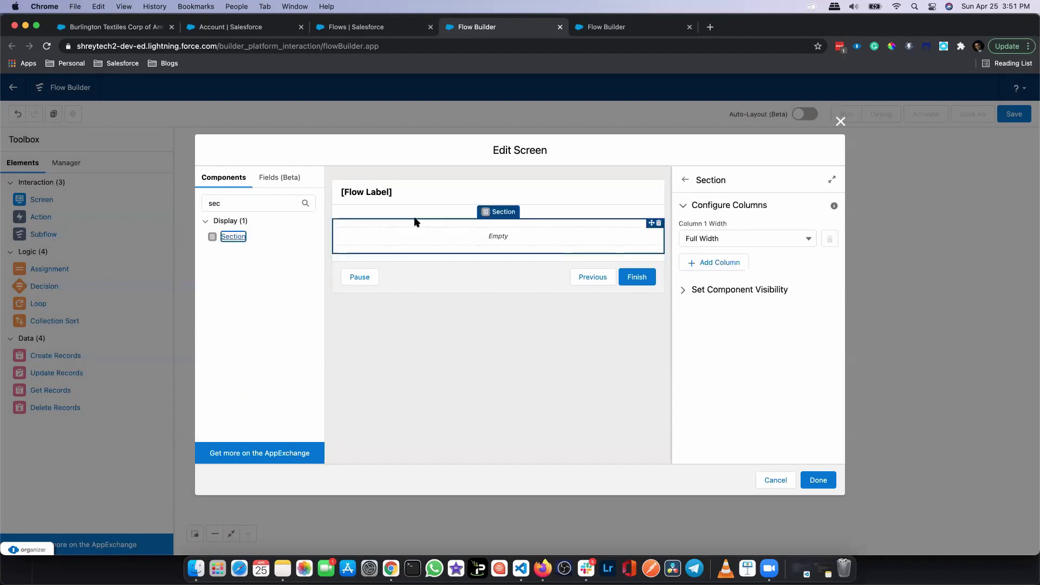
left_click(714, 264)
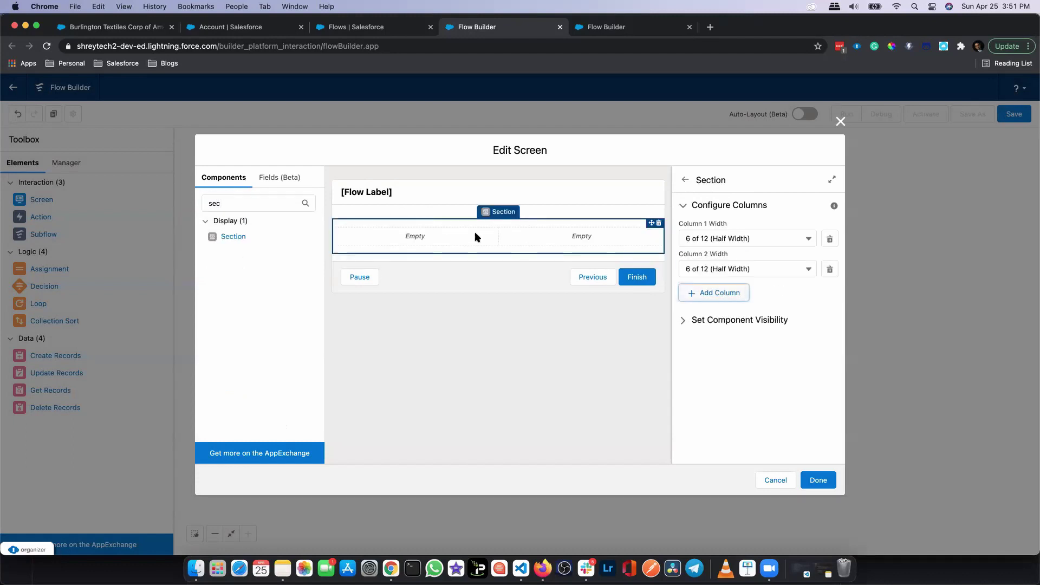
Try a third and fourth column in the section and delete both again
left_click(732, 291)
left_click(727, 321)
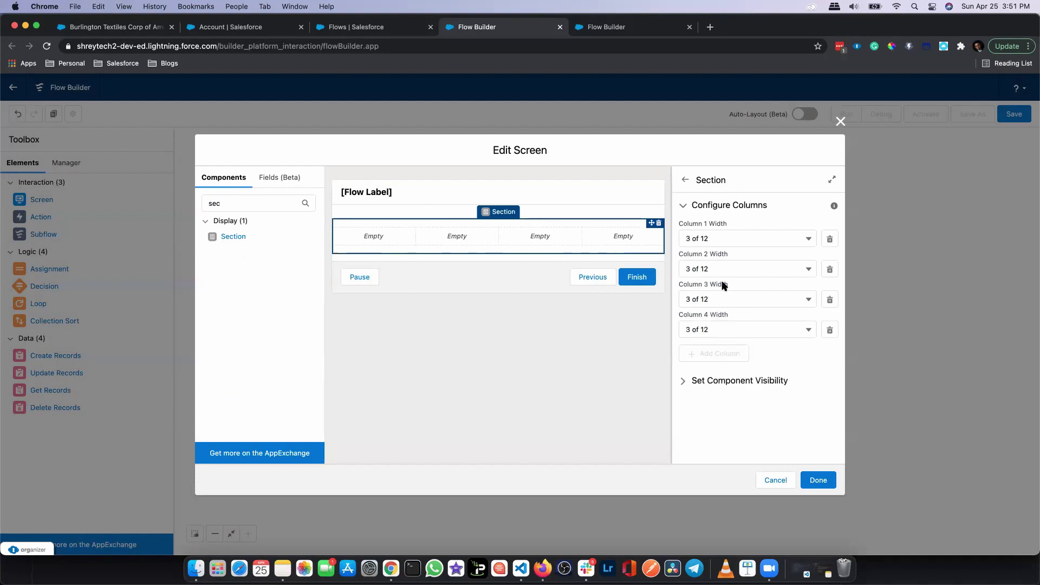
left_click(831, 330)
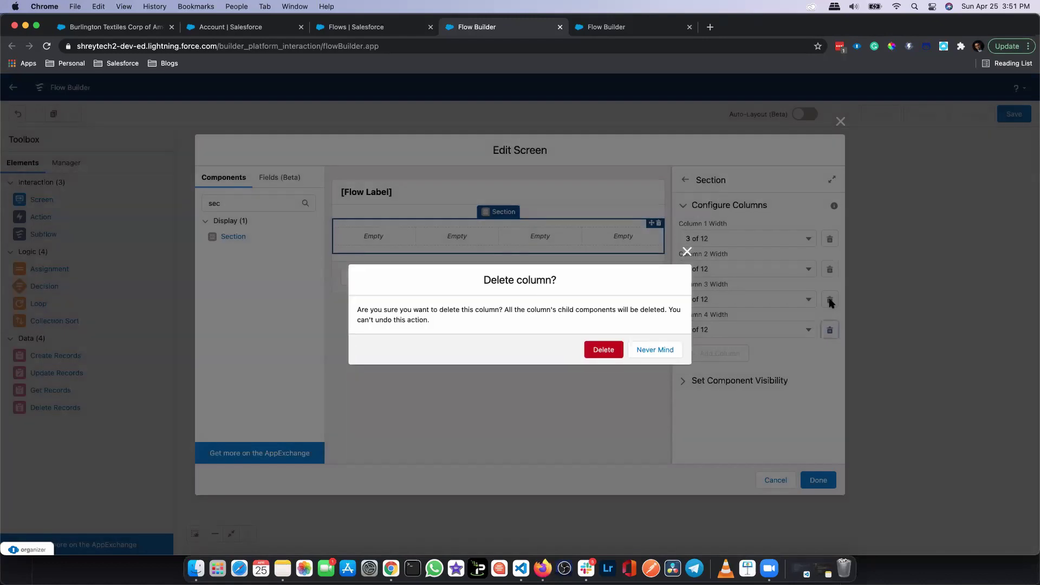
left_click(608, 353)
left_click(828, 301)
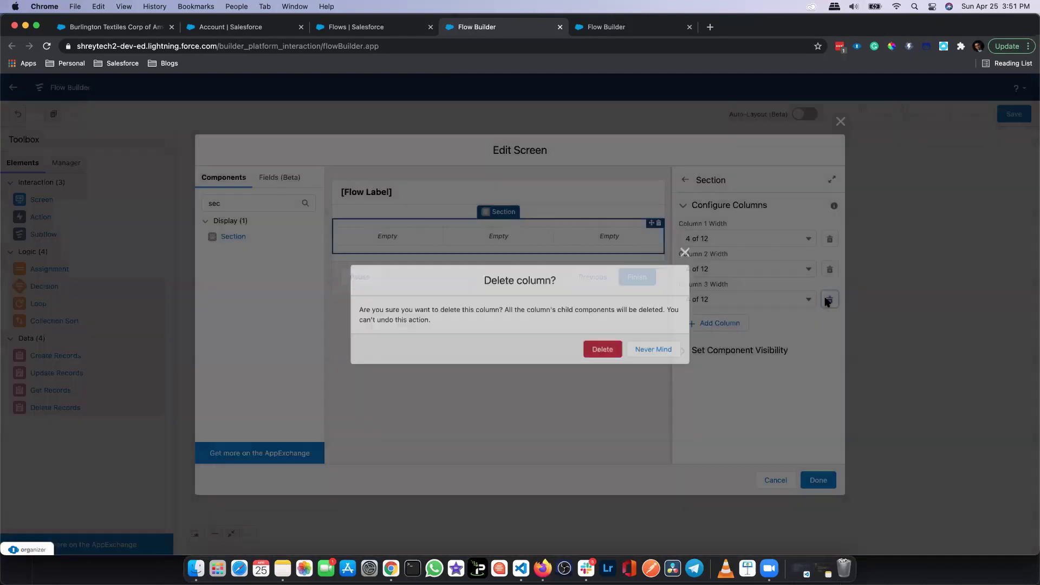
left_click(598, 354)
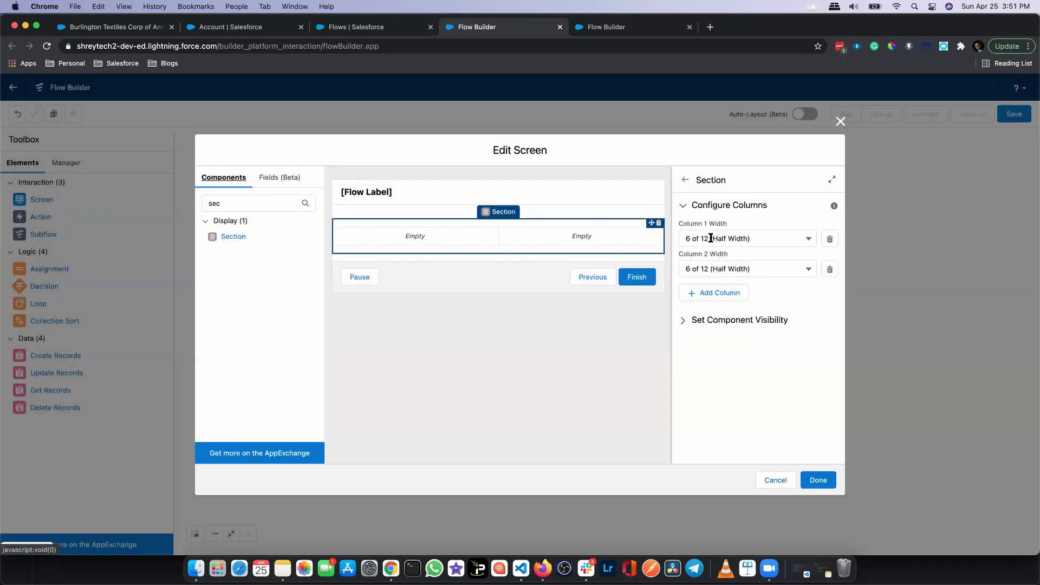
Set the section's Column 1 width to 8 of 12
left_click(708, 239)
left_click(723, 394)
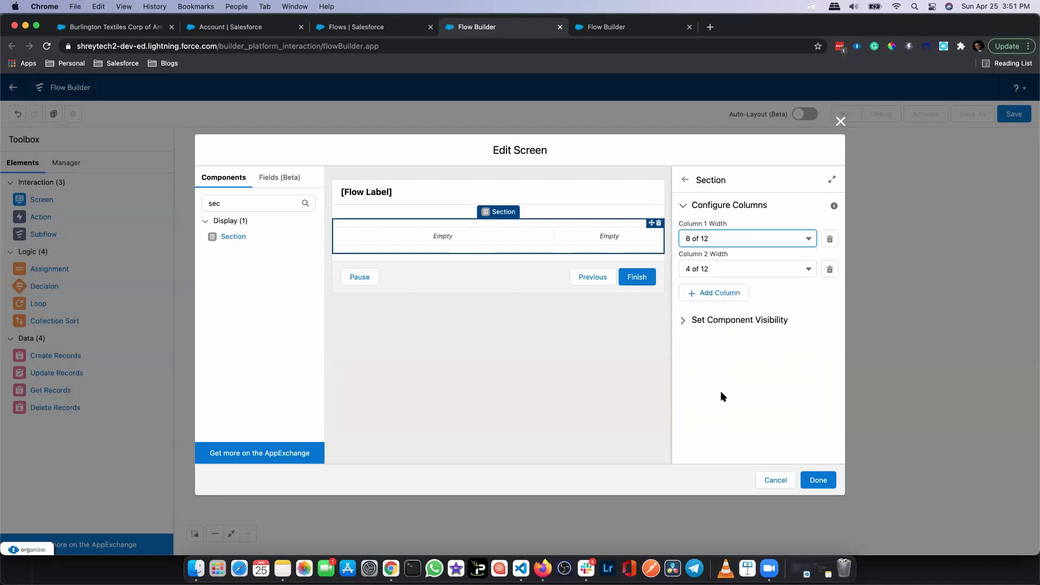